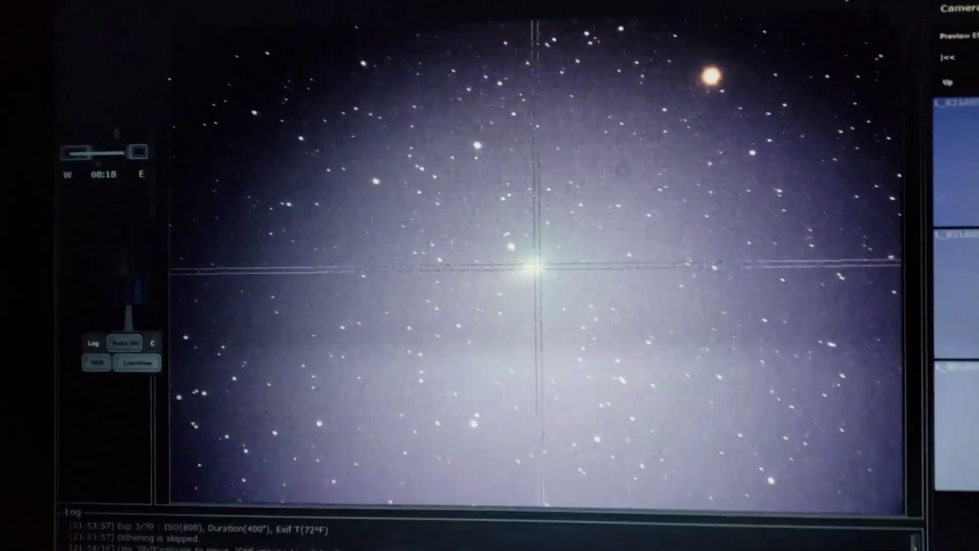
# - Switch to the guiding program to check its Comet Tracking rates, and return to the camera capture program
pyautogui.hotkey('alt', 'Tab')
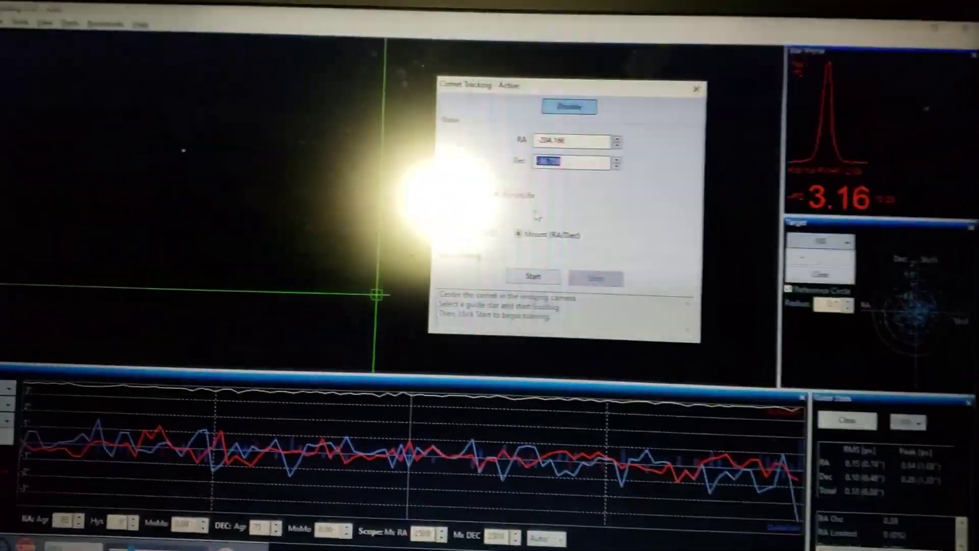
pyautogui.hotkey('alt', 'Tab')
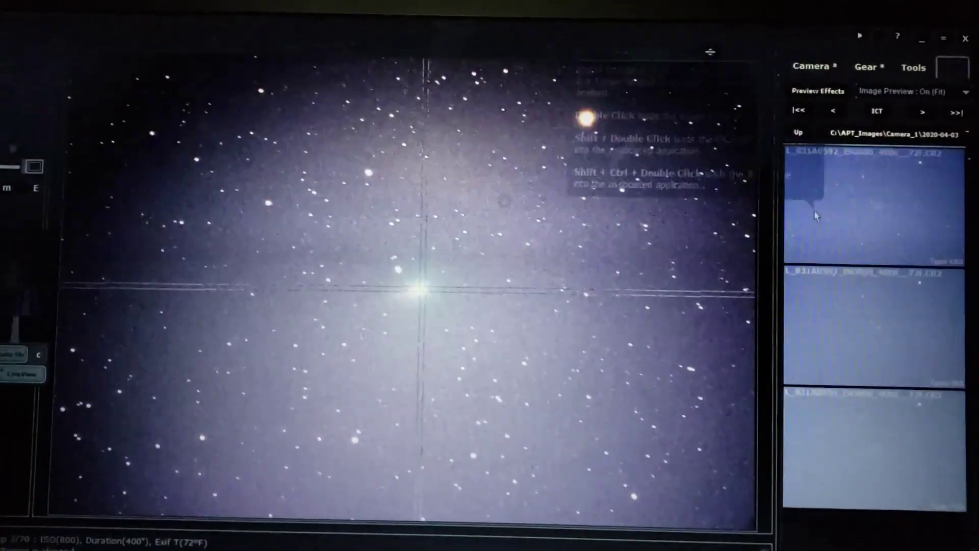
# - Compare the three captured 400-second comet exposures by previewing each one in turn, twice
pyautogui.click(827, 227)
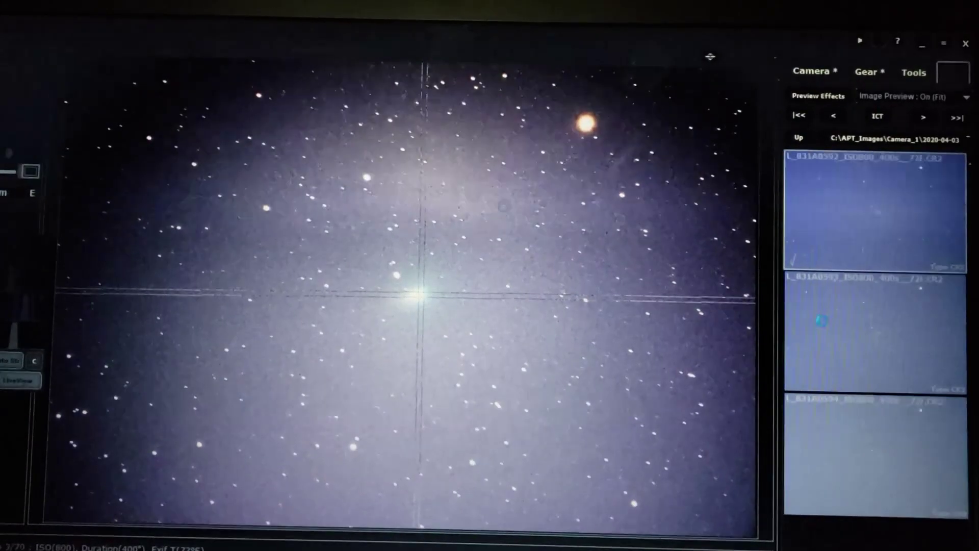
pyautogui.click(822, 320)
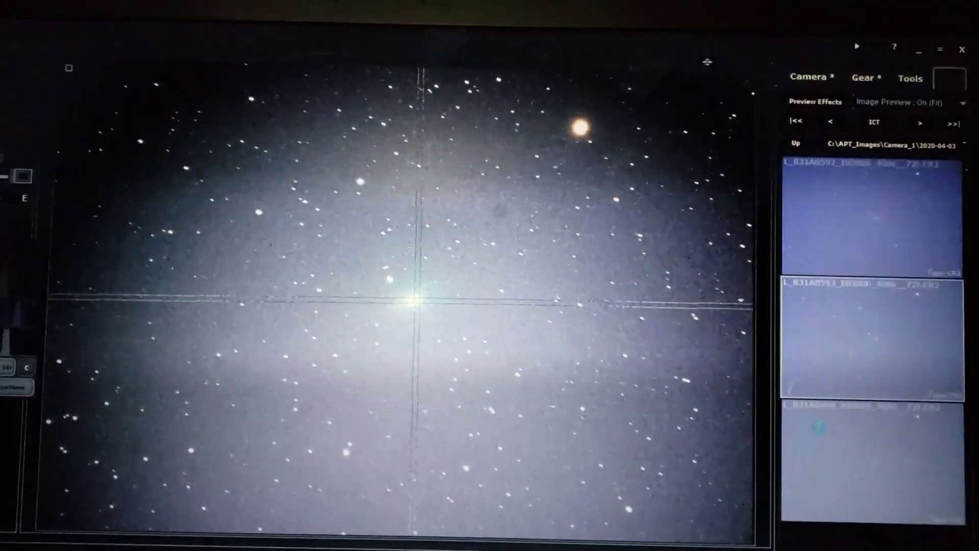
pyautogui.click(820, 427)
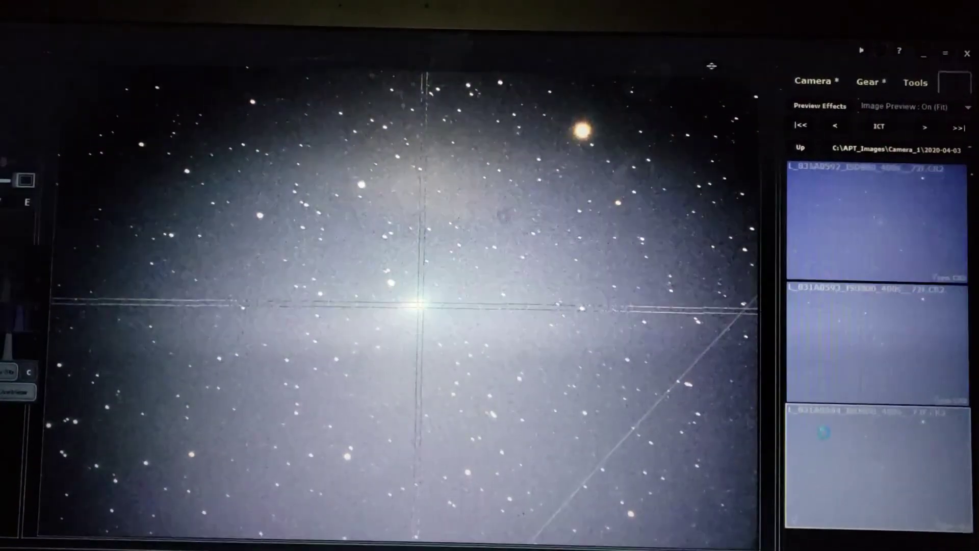
pyautogui.click(825, 374)
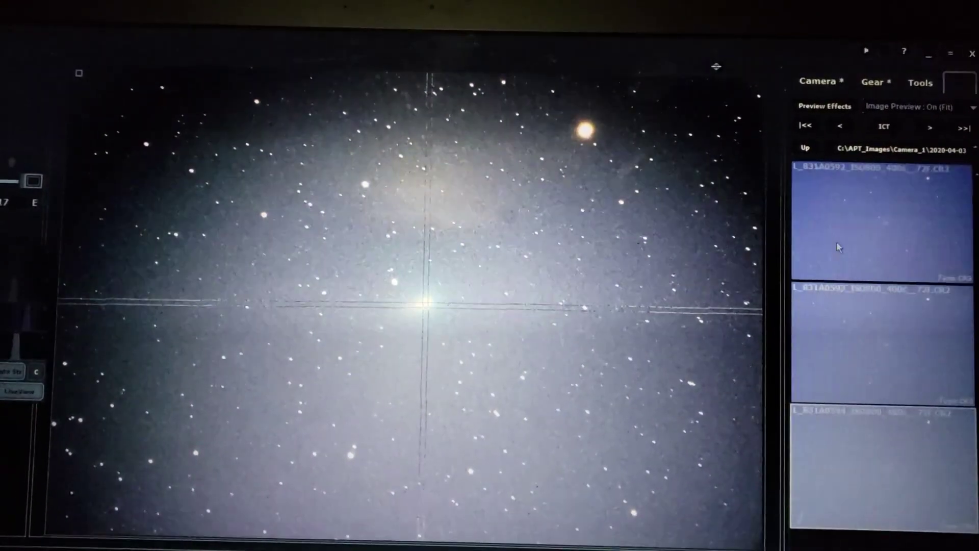
pyautogui.click(834, 250)
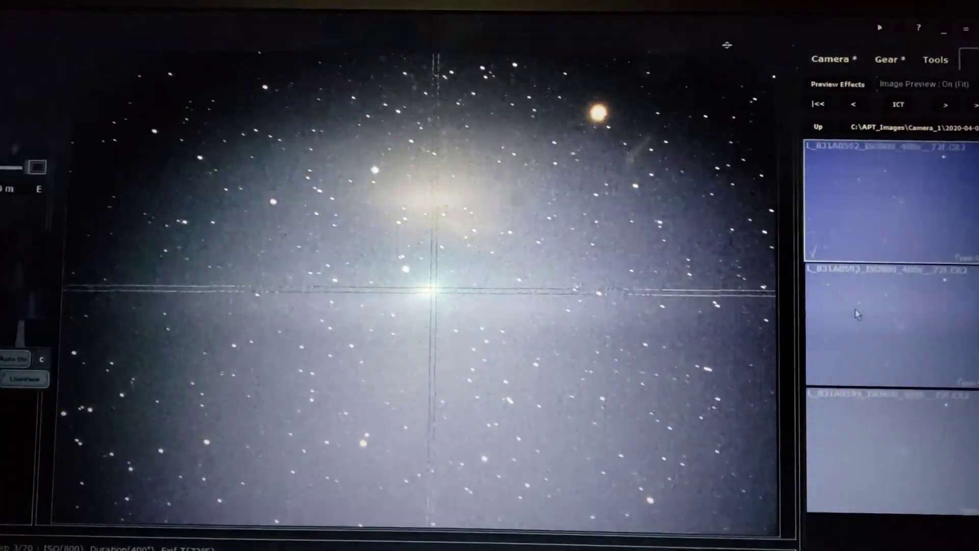
pyautogui.click(857, 314)
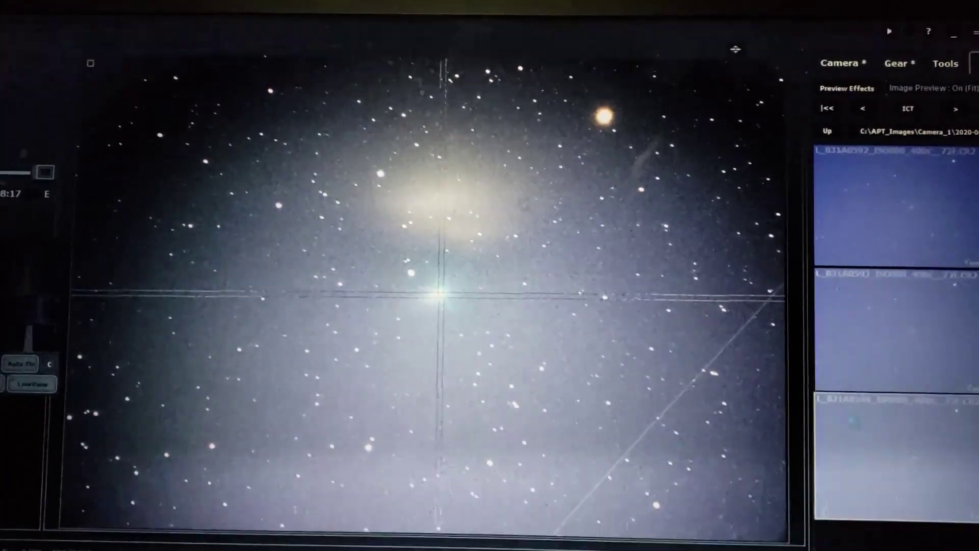
pyautogui.click(854, 421)
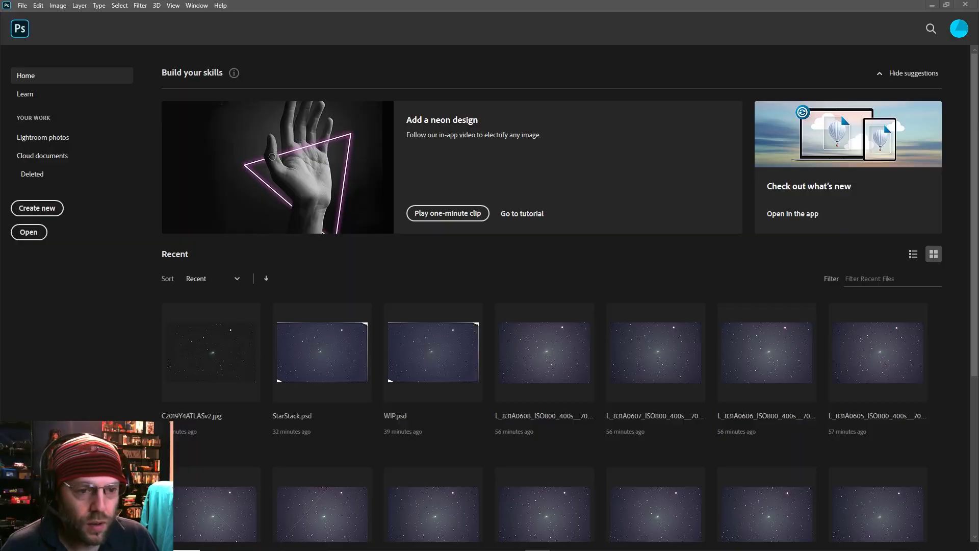
# - Start opening images in Photoshop and browse to the Take2 folder inside session2 of C_2019_Y4_ATLAS
pyautogui.click(27, 5)
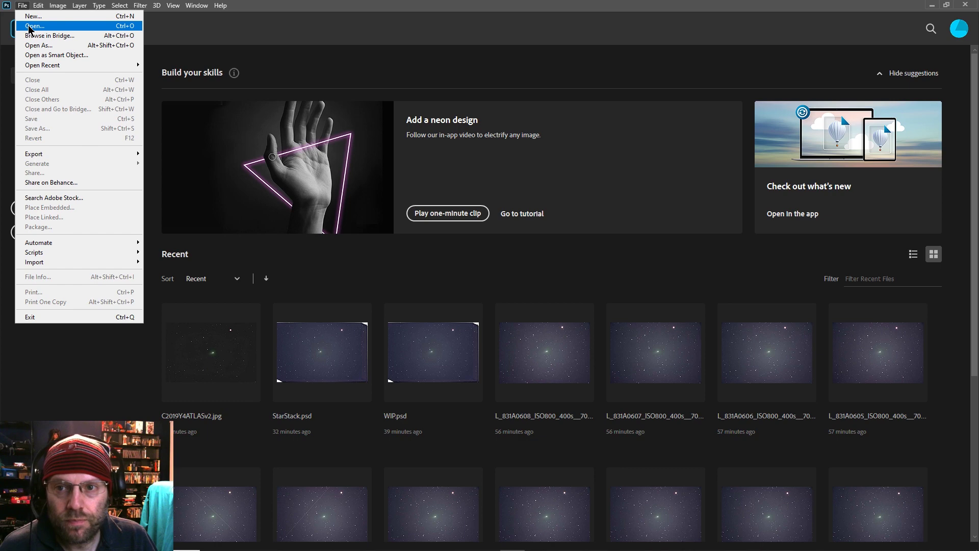
pyautogui.click(30, 26)
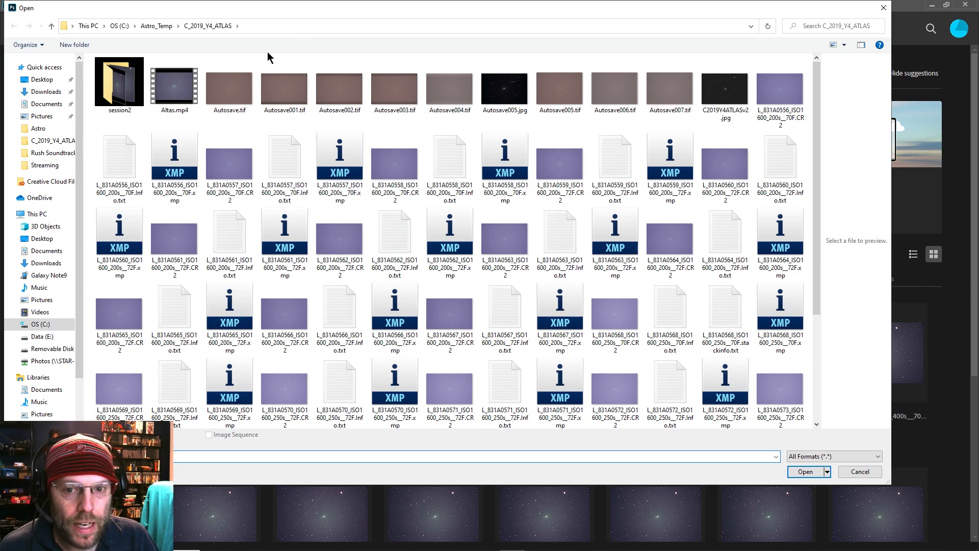
pyautogui.doubleClick(125, 96)
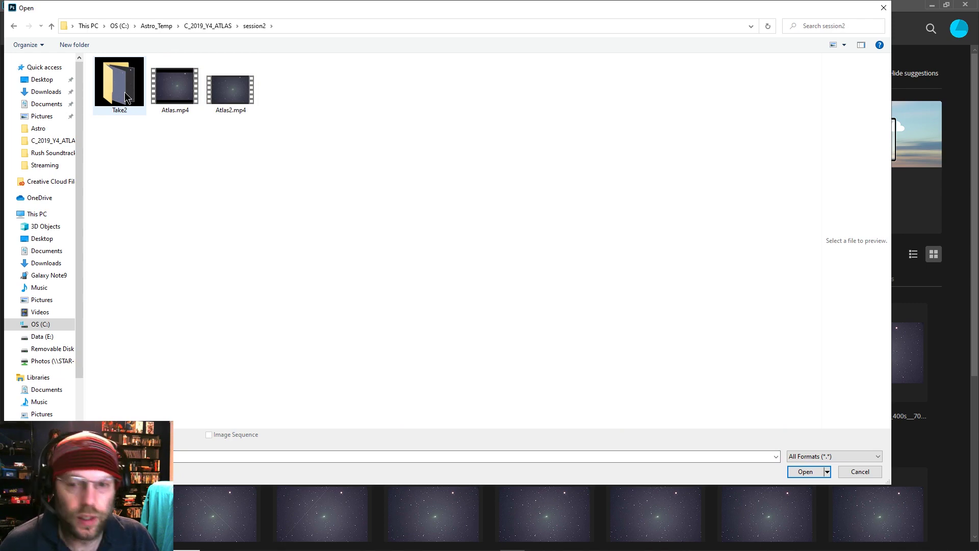
pyautogui.doubleClick(126, 96)
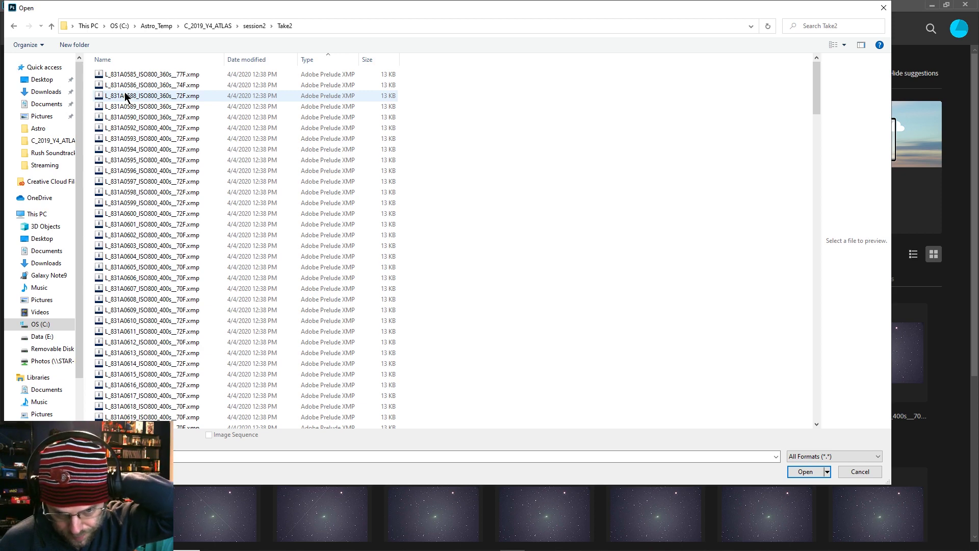
# - Open the CR2 raw frames from L_831A0585_ISO800_360s__77F to L_831A0610_ISO800_400s__72F together
pyautogui.scroll(-5, 190, 142)
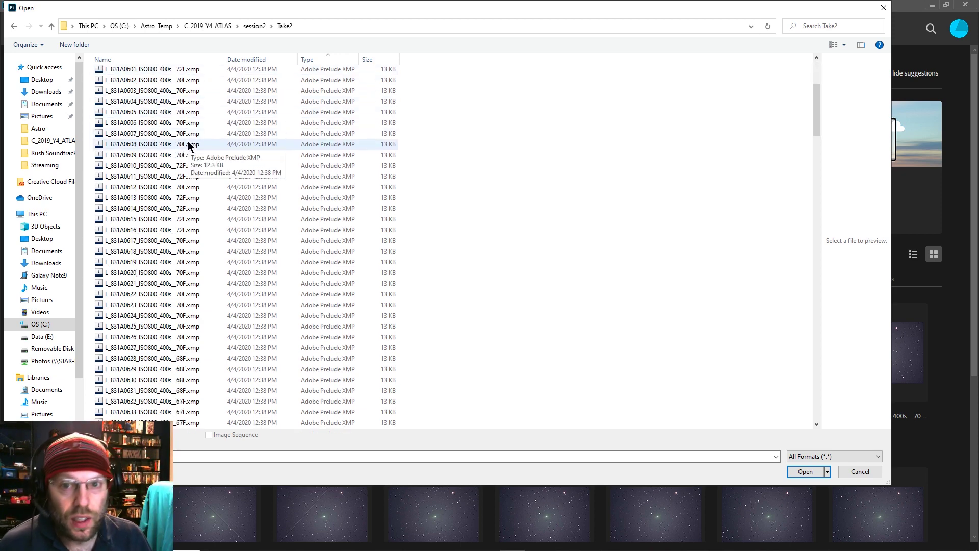
pyautogui.scroll(-4, 190, 146)
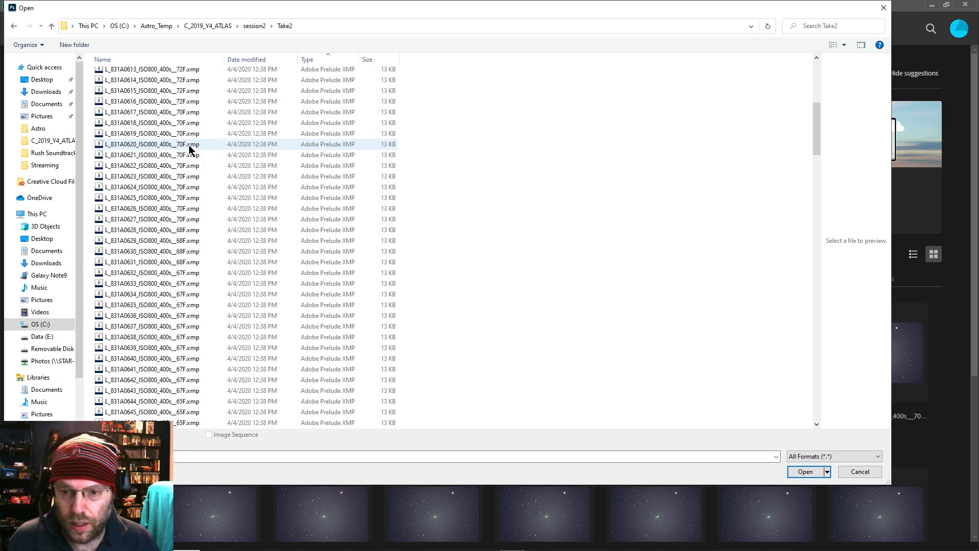
pyautogui.scroll(-9, 189, 147)
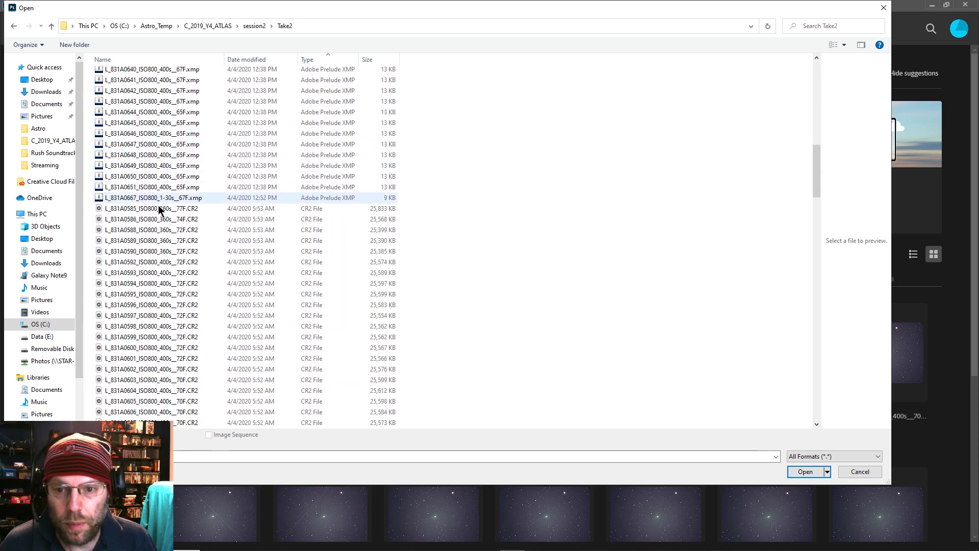
pyautogui.click(159, 209)
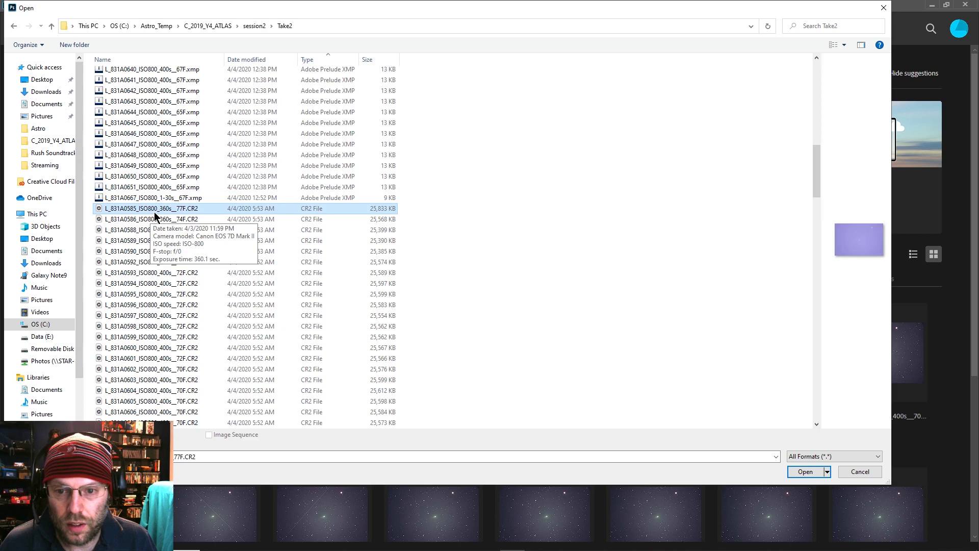
pyautogui.scroll(-3, 154, 213)
pyautogui.scroll(-4, 154, 214)
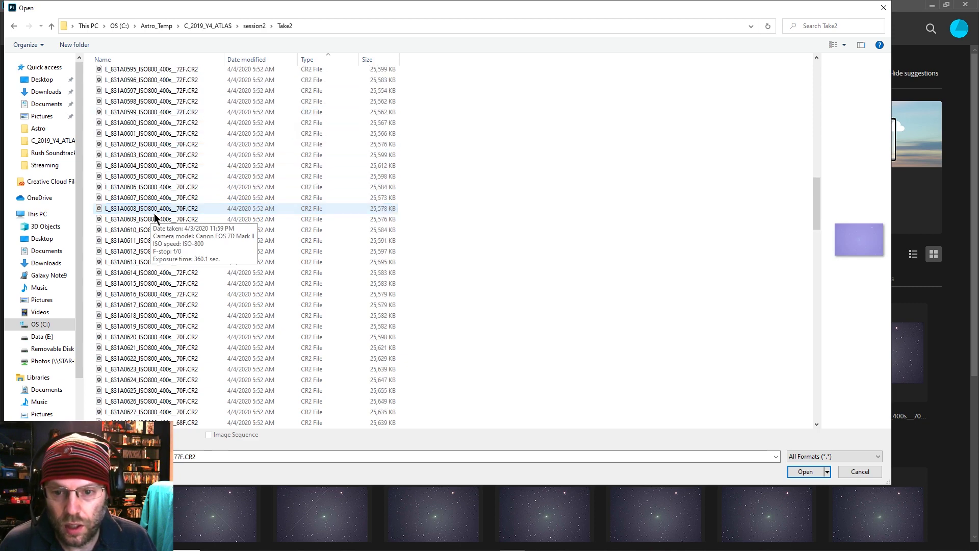
pyautogui.keyDown('shift'); pyautogui.click(141, 230); pyautogui.keyUp('shift')
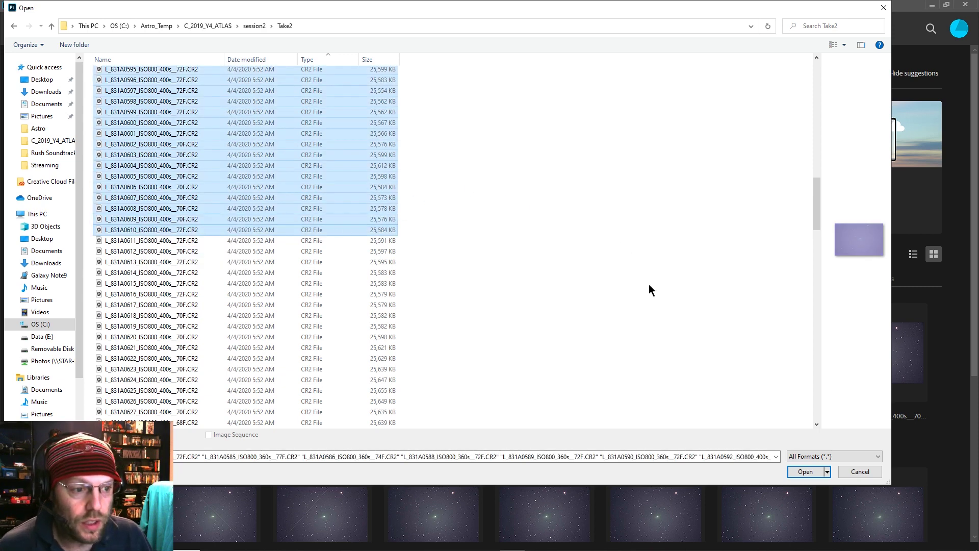
pyautogui.click(805, 471)
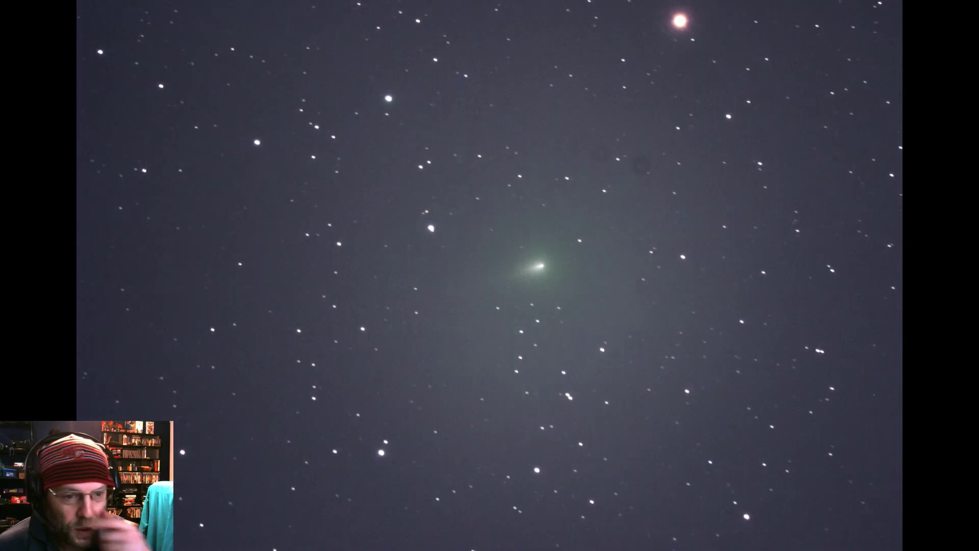
# - Close the comet time-lapse video and open all the raw frames from the Camera Raw filmstrip as images
pyautogui.moveTo(918, 227)
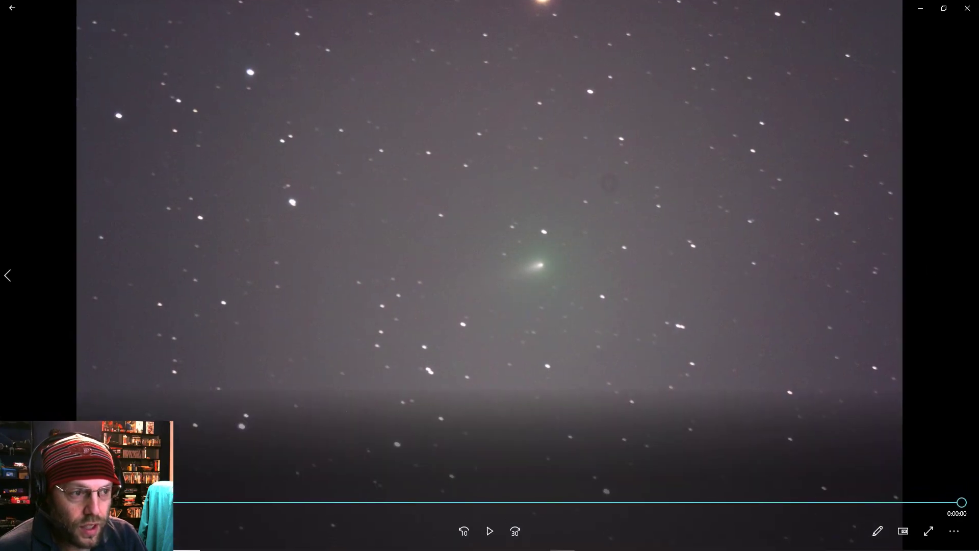
pyautogui.click(965, 9)
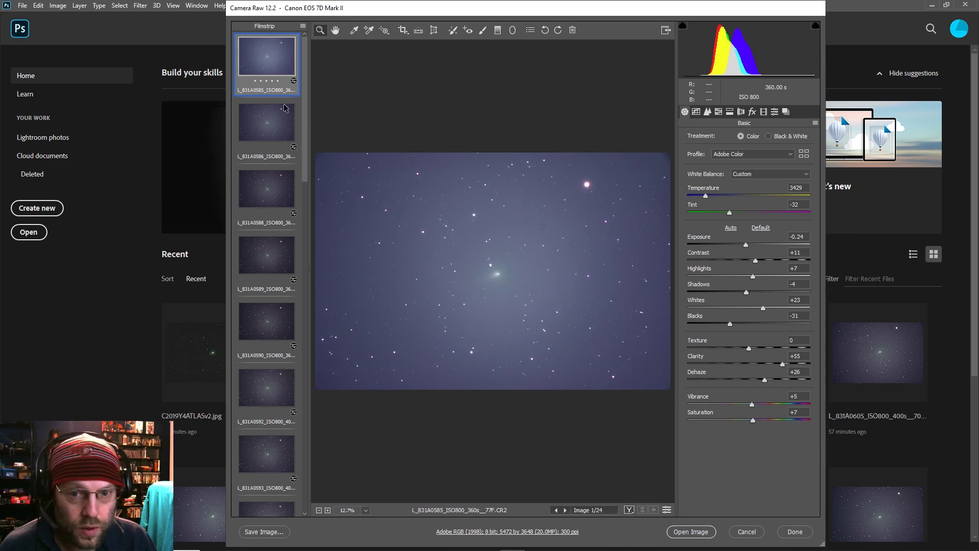
pyautogui.rightClick(271, 75)
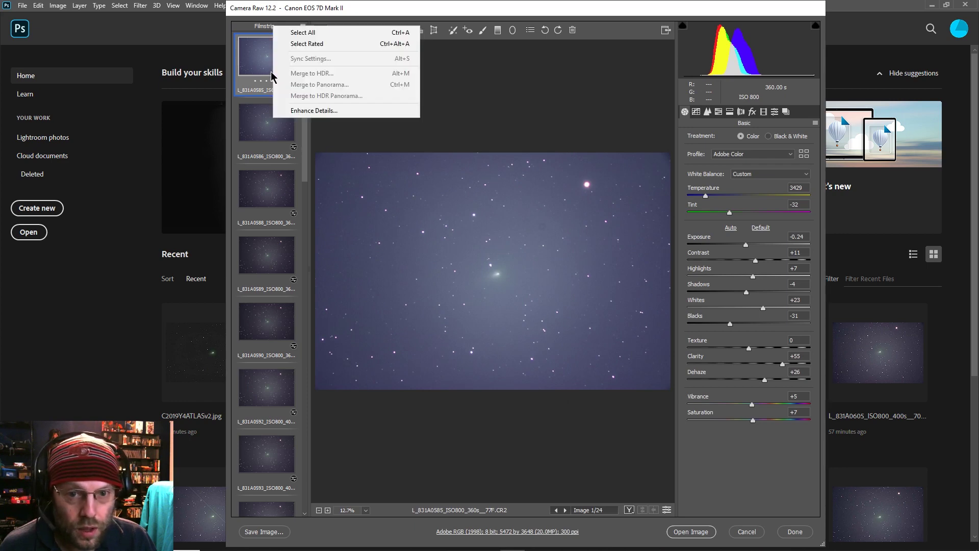
pyautogui.click(299, 33)
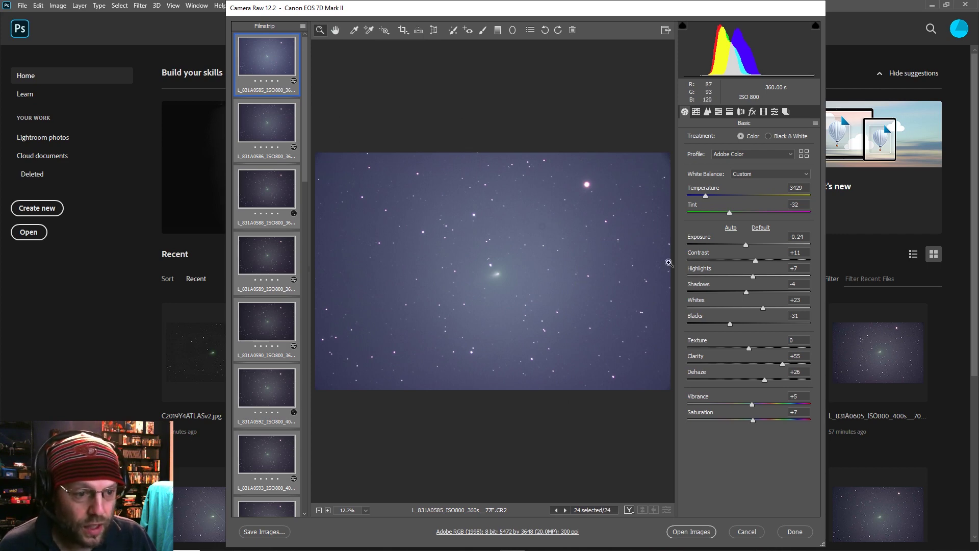
pyautogui.click(693, 535)
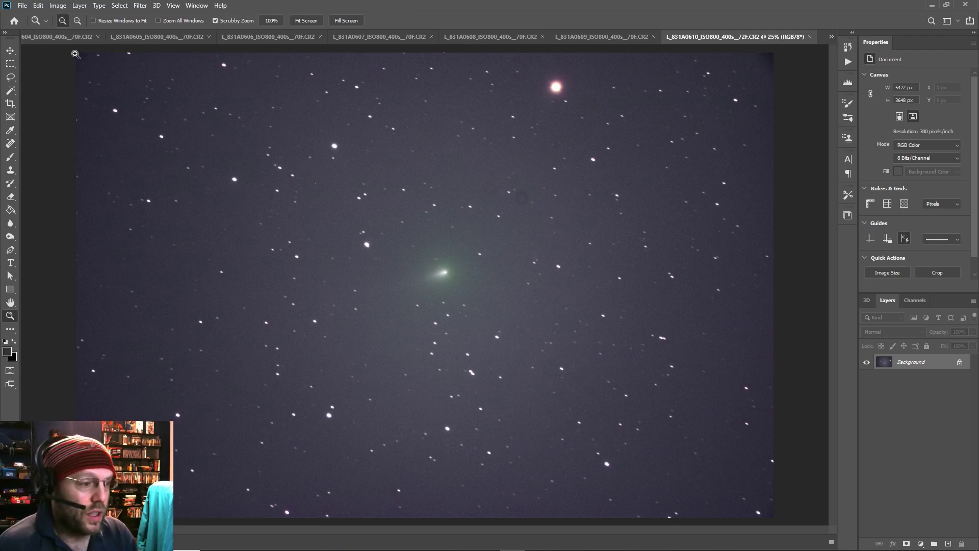
# - Load all open files into a stack, with automatic alignment of source images and smart object creation after loading
pyautogui.click(22, 5)
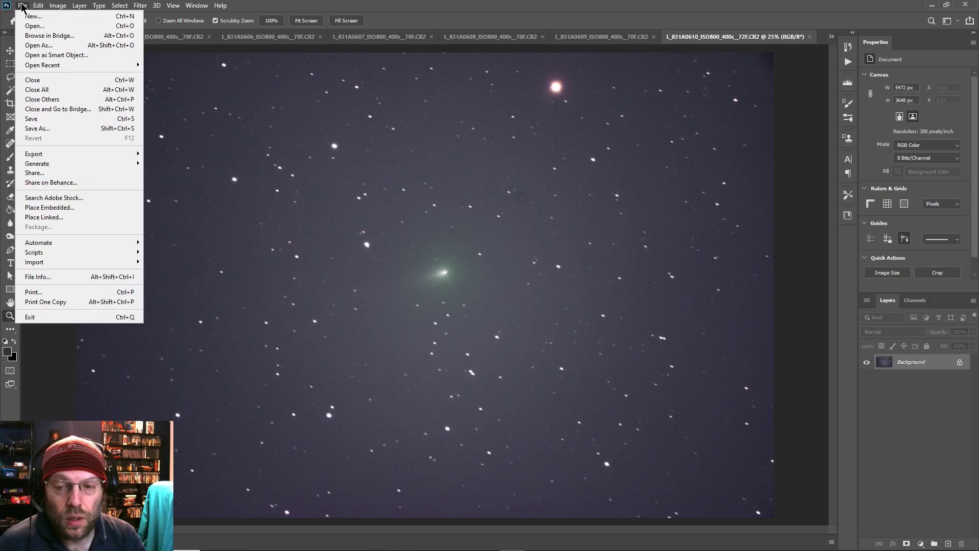
pyautogui.moveTo(72, 156)
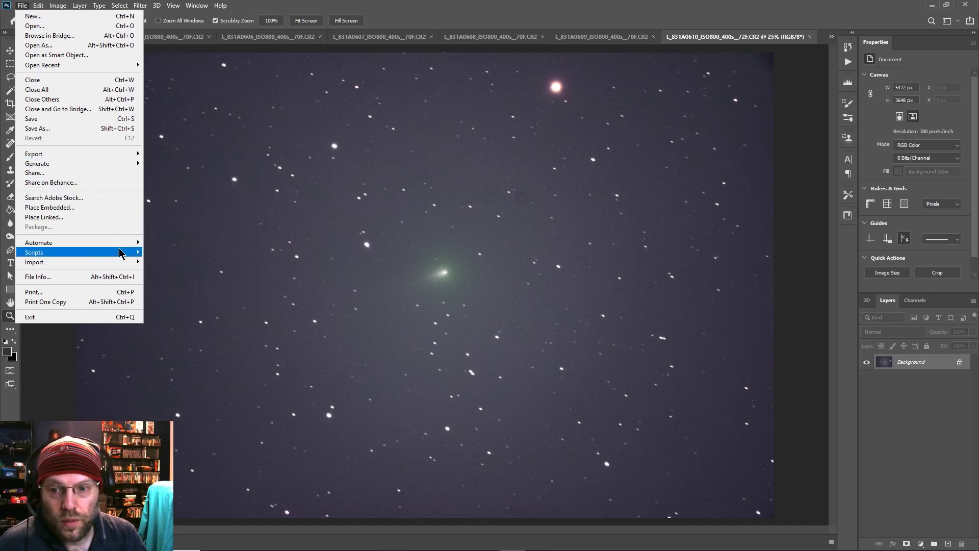
pyautogui.moveTo(122, 252)
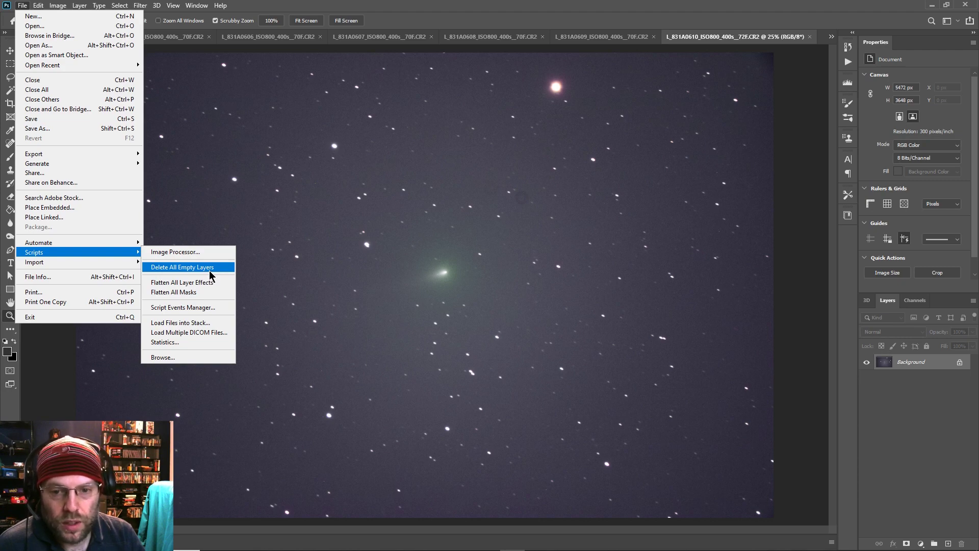
pyautogui.click(216, 327)
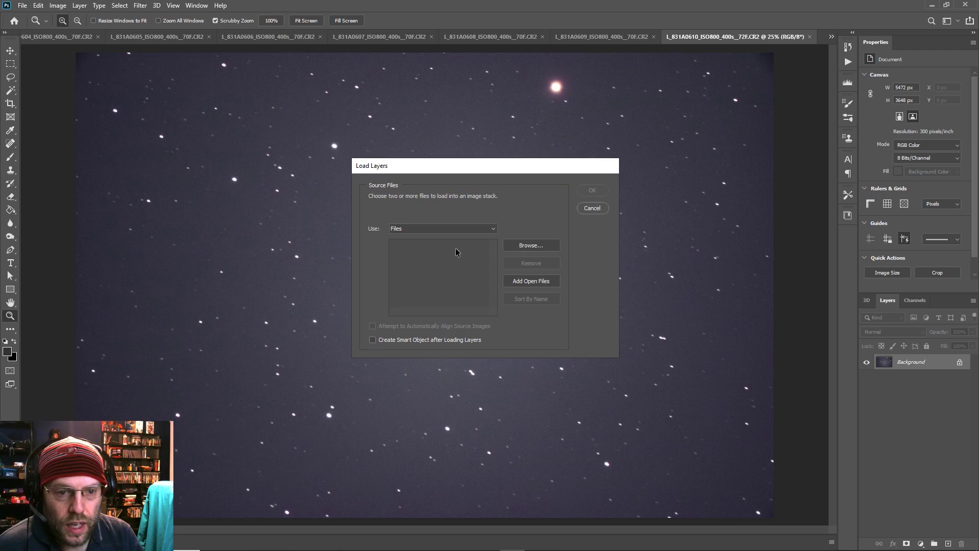
pyautogui.click(521, 284)
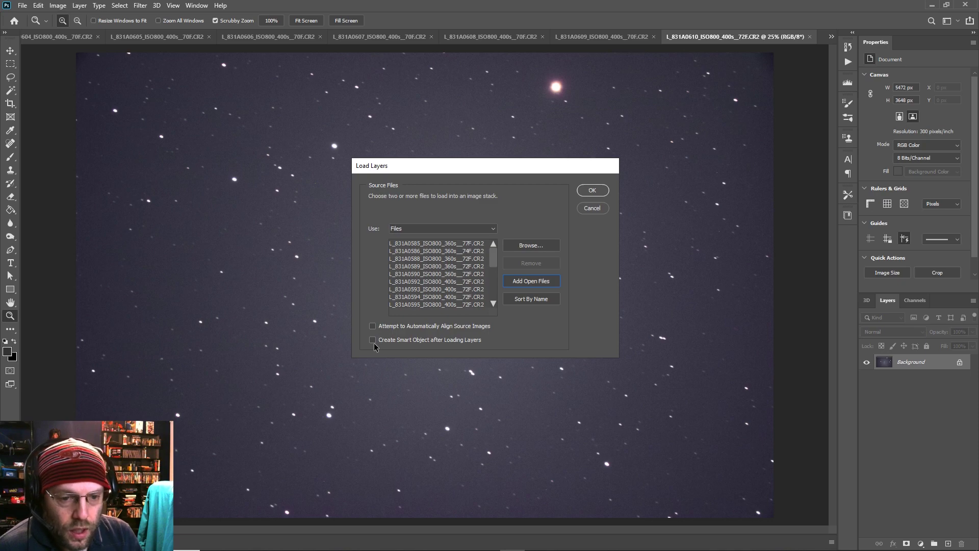
pyautogui.click(373, 325)
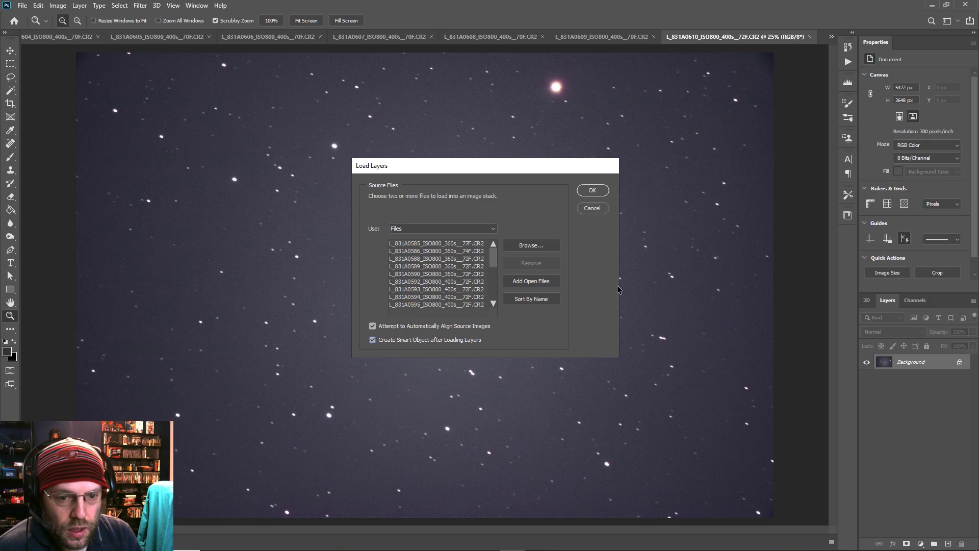
pyautogui.click(593, 191)
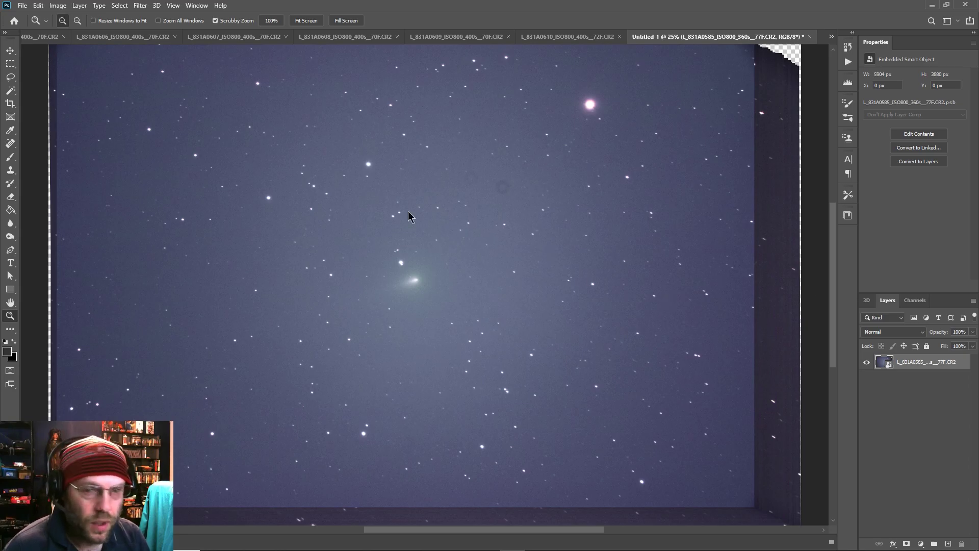
# - Apply the Median stack mode to the aligned smart object layer
pyautogui.click(38, 6)
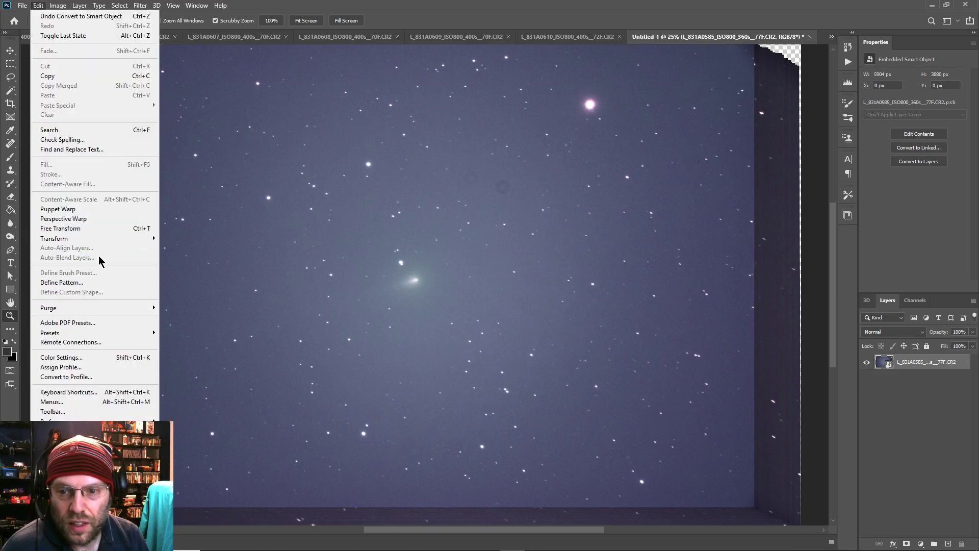
pyautogui.moveTo(79, 5)
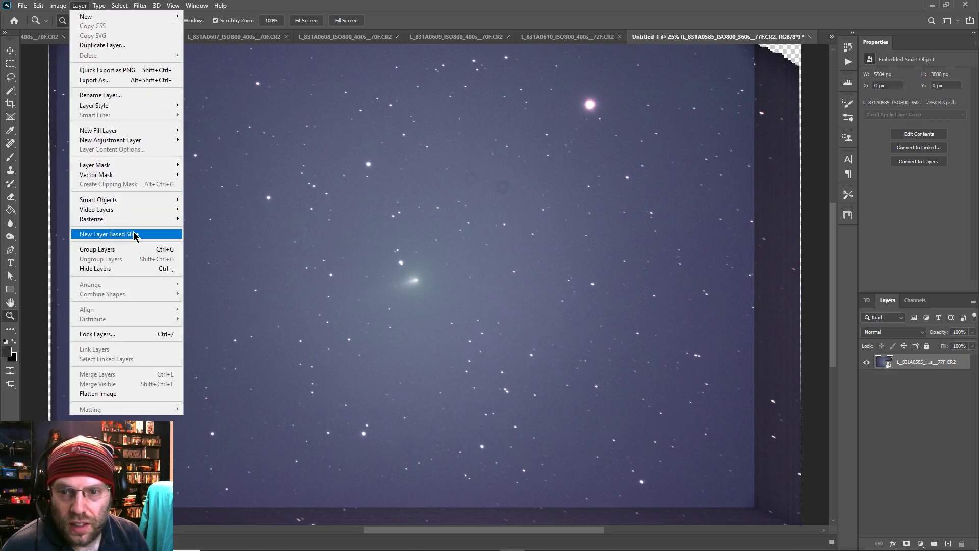
pyautogui.moveTo(137, 200)
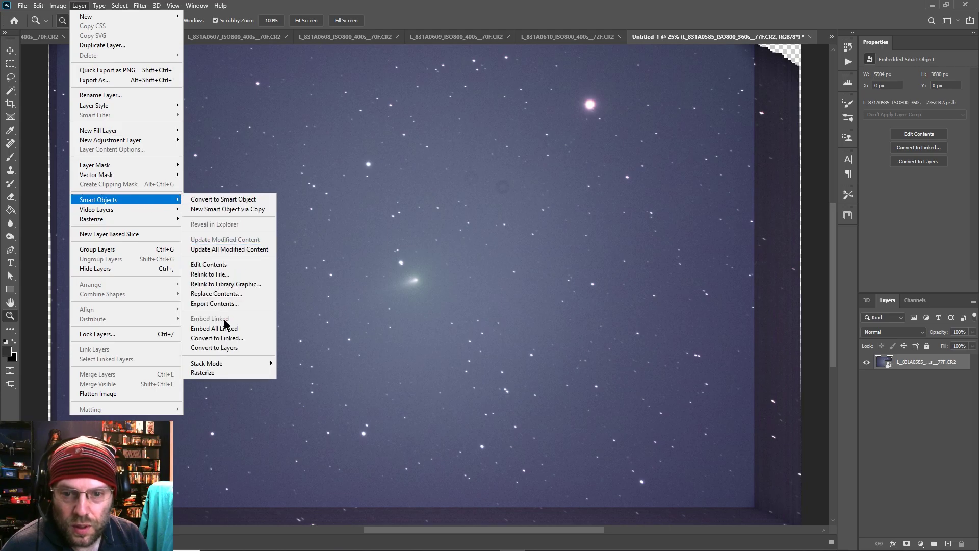
pyautogui.moveTo(245, 362)
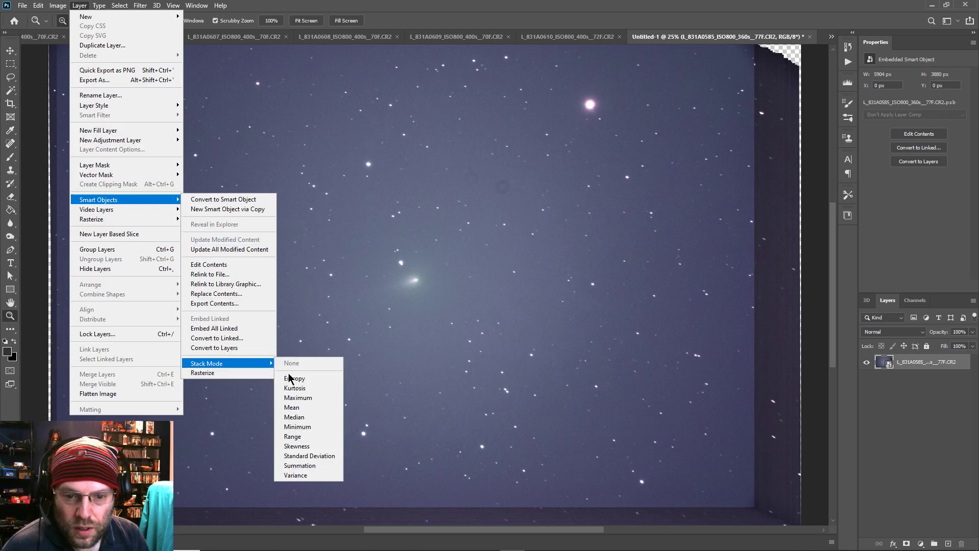
pyautogui.click(316, 408)
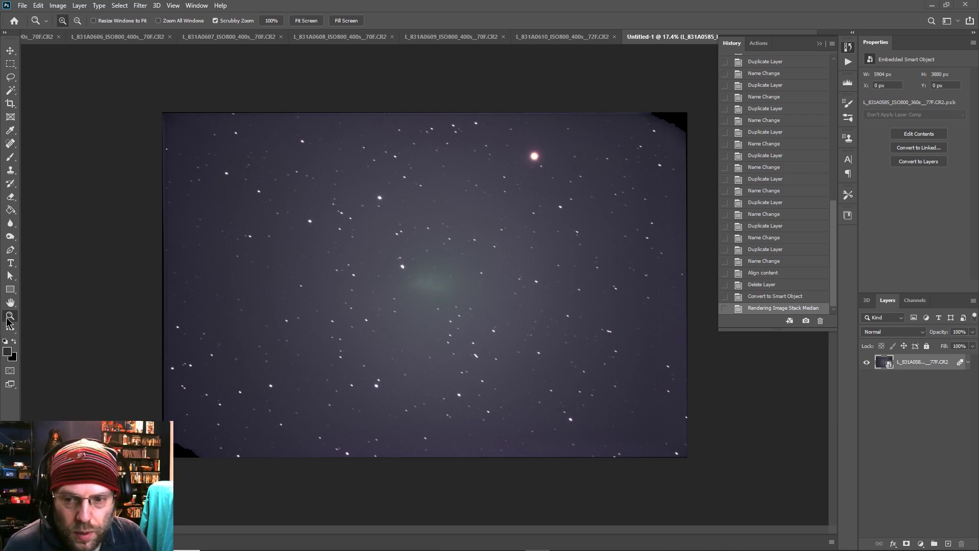
# - Save the stacked document as Stack in the Take2 folder, keeping its layers
pyautogui.moveTo(278, 303); pyautogui.dragTo(295, 324)
pyautogui.moveTo(137, 396); pyautogui.dragTo(166, 395)
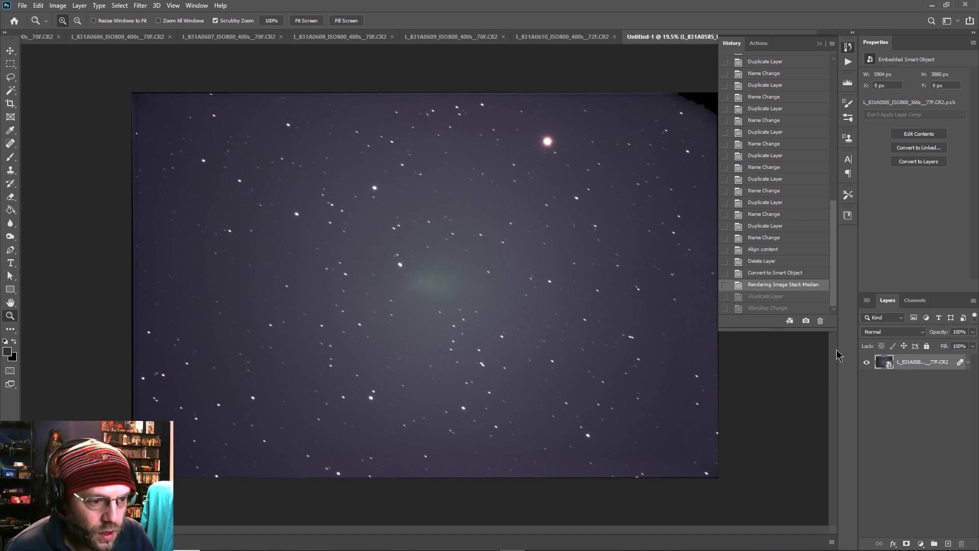
pyautogui.click(898, 399)
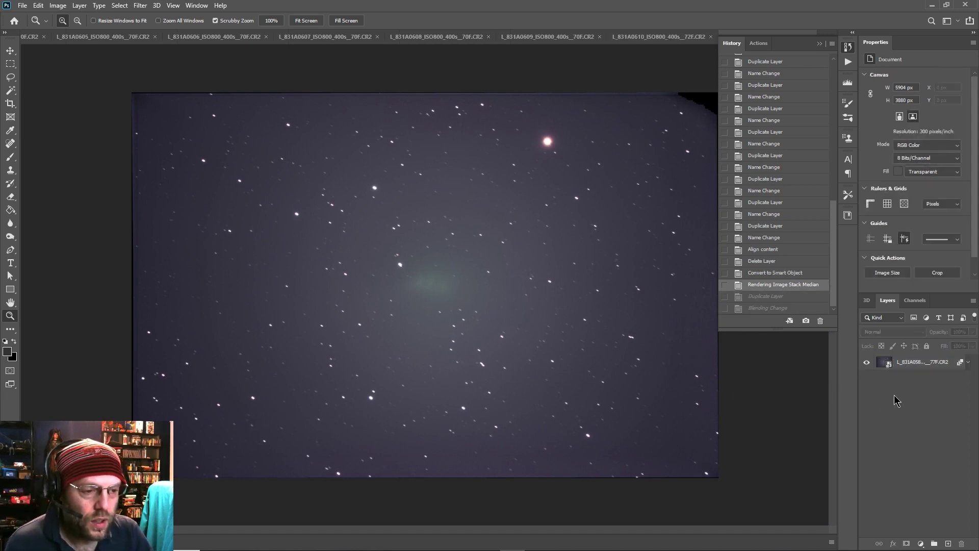
pyautogui.click(22, 6)
pyautogui.click(64, 127)
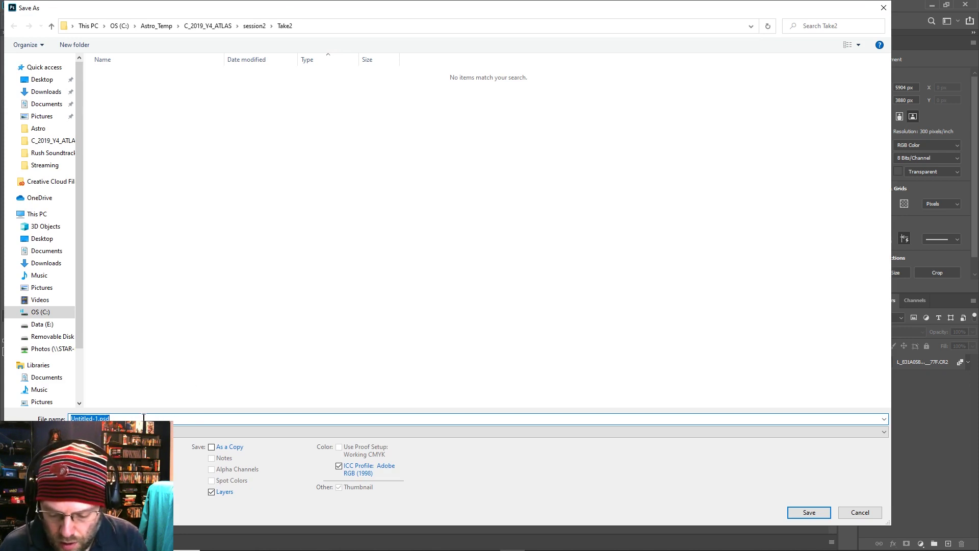
pyautogui.write('Stack')
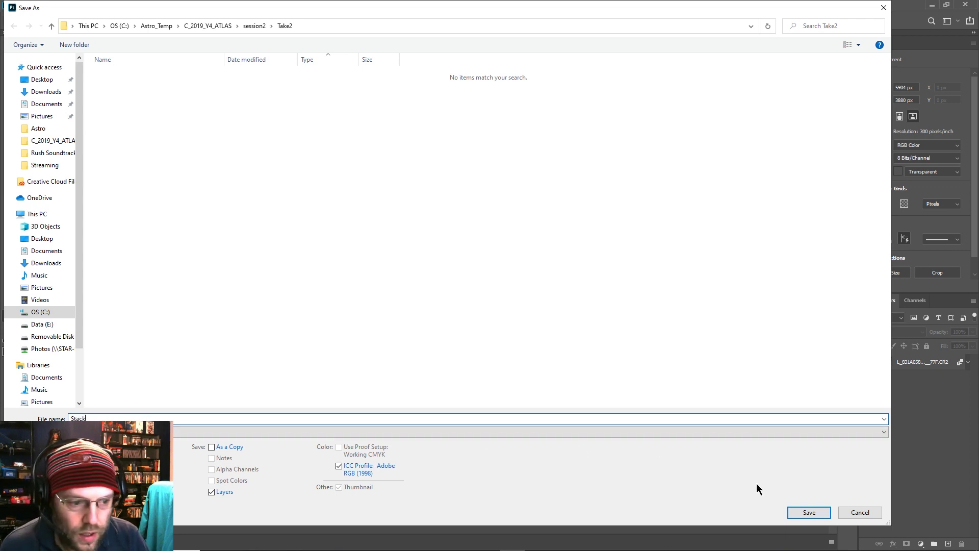
pyautogui.click(809, 513)
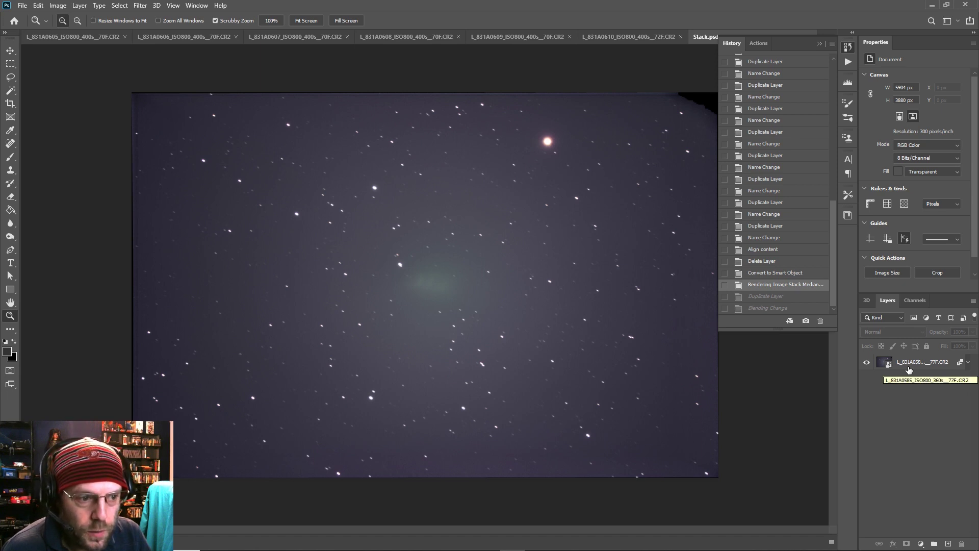
# - Save the stack again and save a second version of it as Starfield in the Take2 folder
pyautogui.click(22, 7)
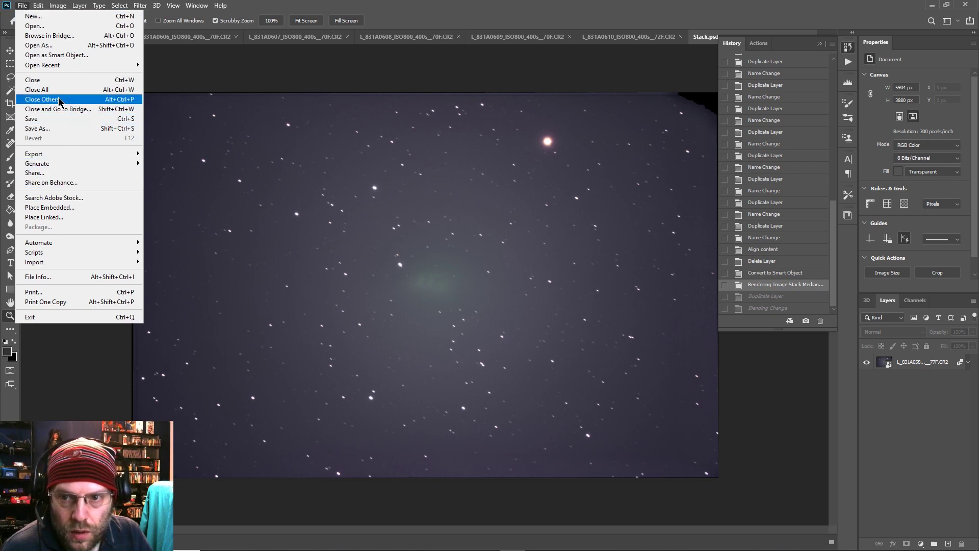
pyautogui.click(37, 128)
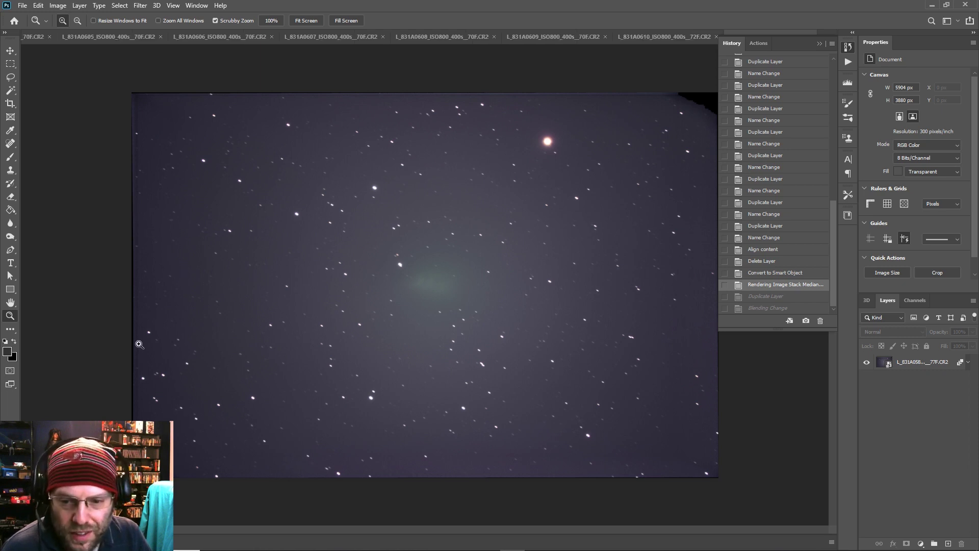
pyautogui.click(23, 6)
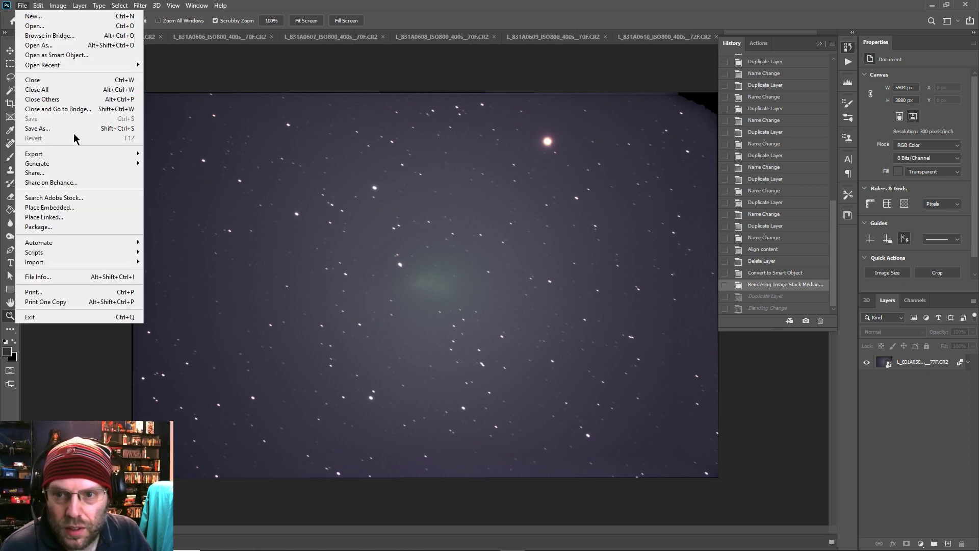
pyautogui.click(109, 127)
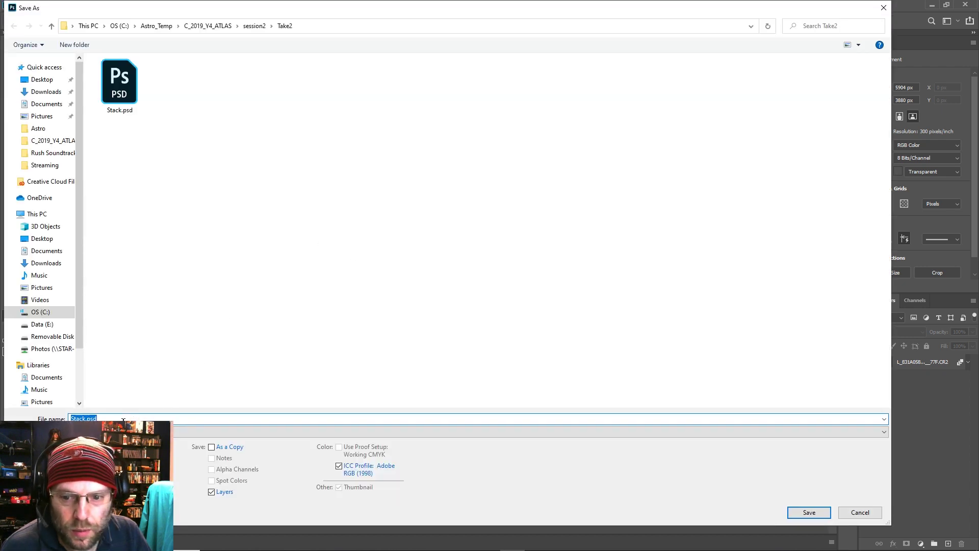
pyautogui.write('Starfield')
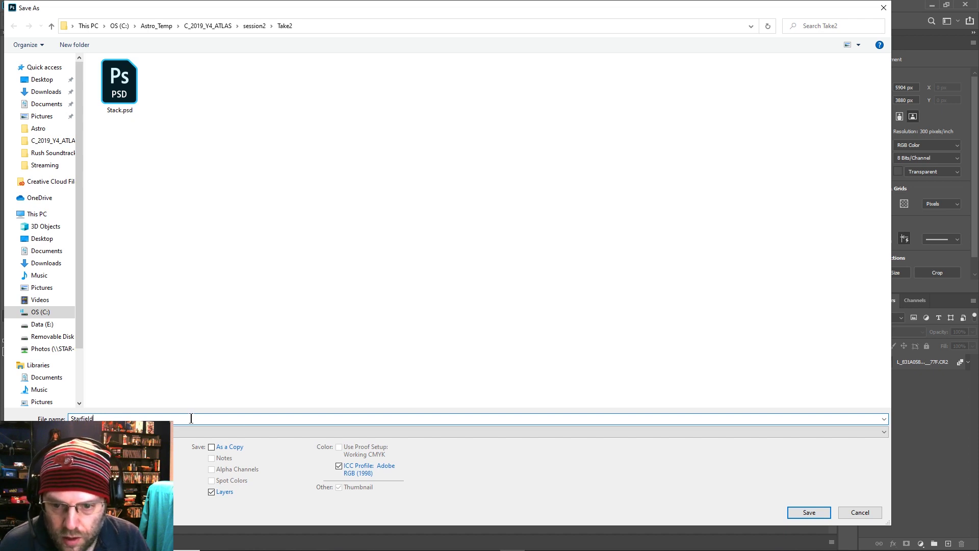
pyautogui.click(807, 512)
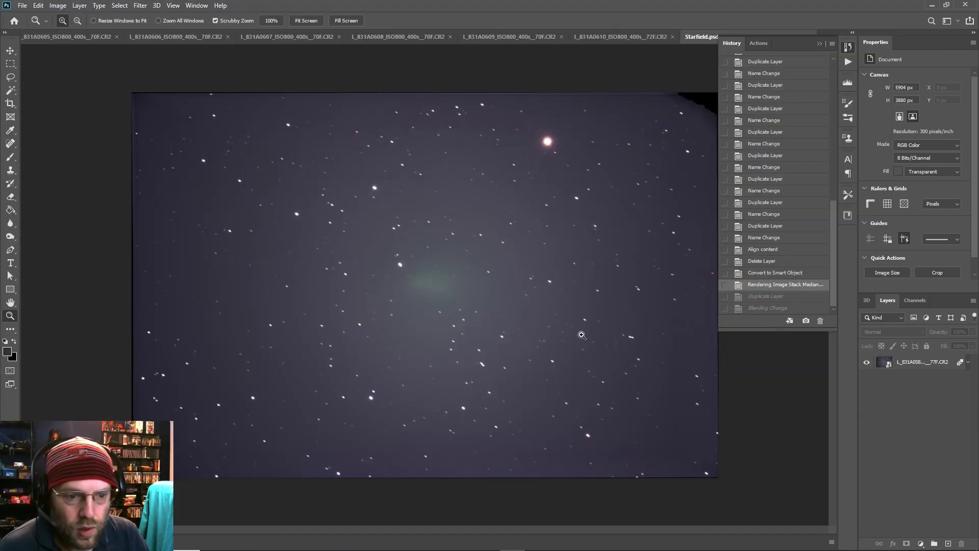
# - Rasterize the median-stacked smart object layer in the Starfield document
pyautogui.click(918, 363)
pyautogui.rightClick(918, 368)
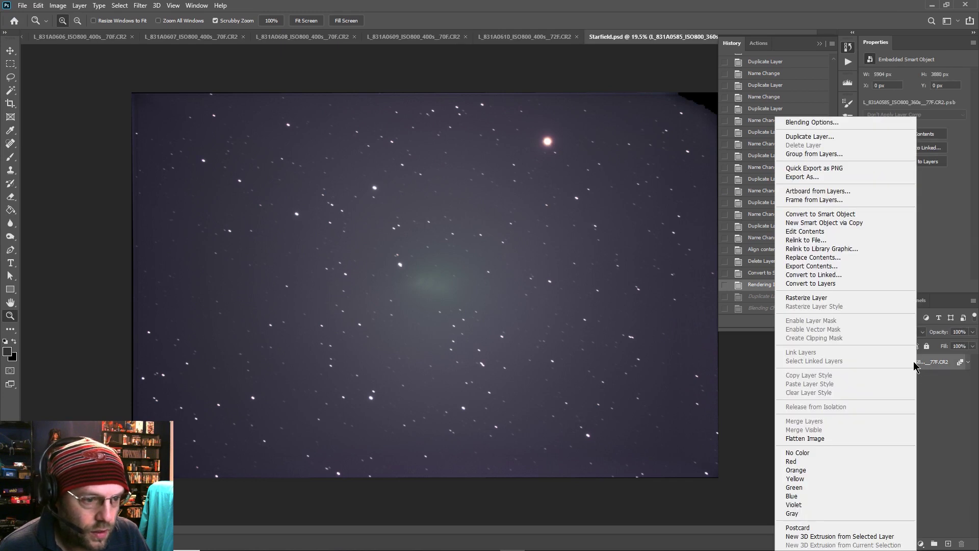
pyautogui.click(875, 297)
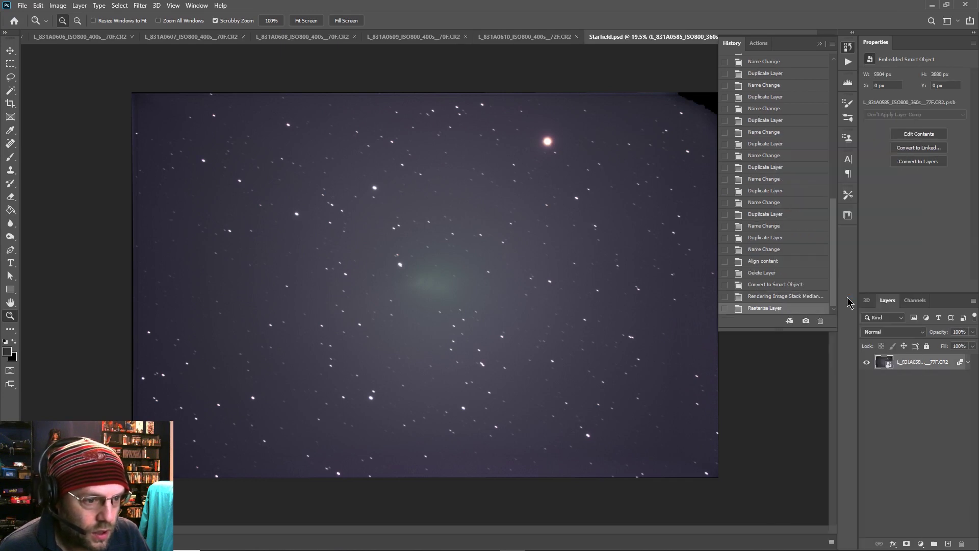
# - Duplicate the rasterized layer under its default copy name and set the copy's blend mode to Darken
pyautogui.rightClick(912, 368)
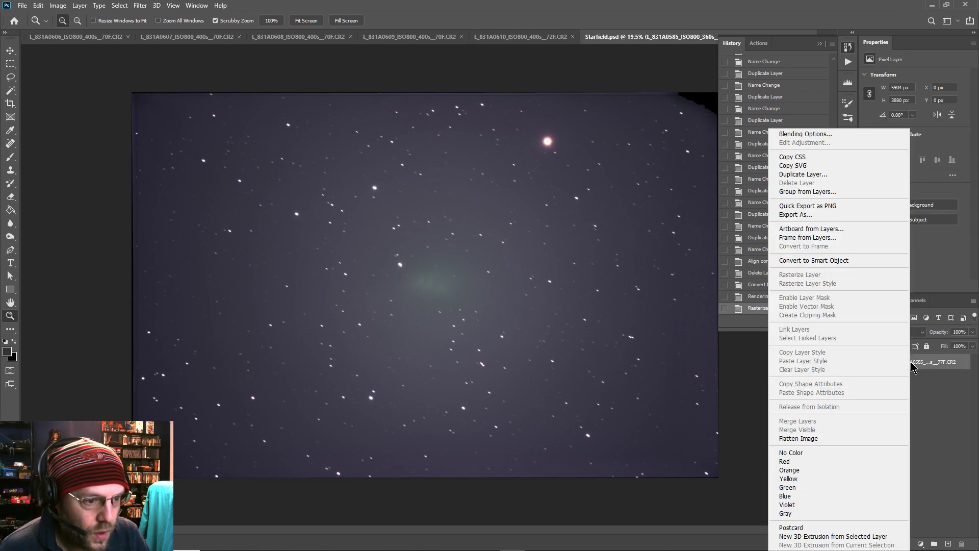
pyautogui.click(822, 175)
pyautogui.click(581, 160)
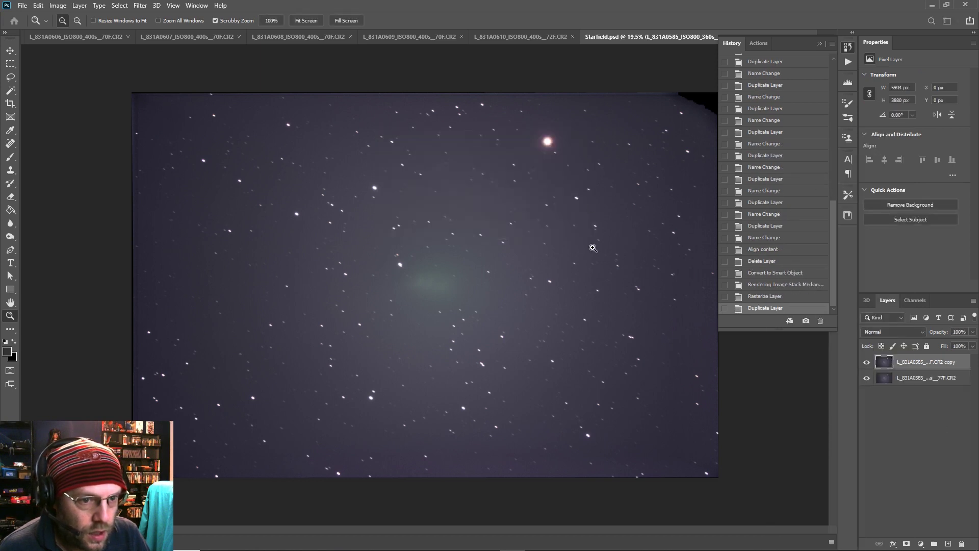
pyautogui.click(891, 333)
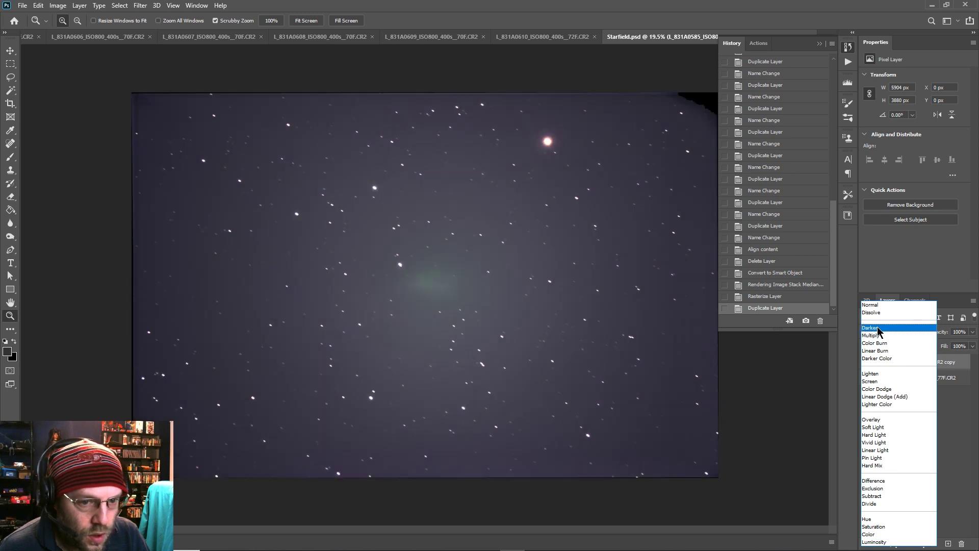
pyautogui.click(878, 329)
# - Shift the duplicate layer to about X 12 px, Y 7 px so the elongated star trails shrink to round points
pyautogui.click(10, 50)
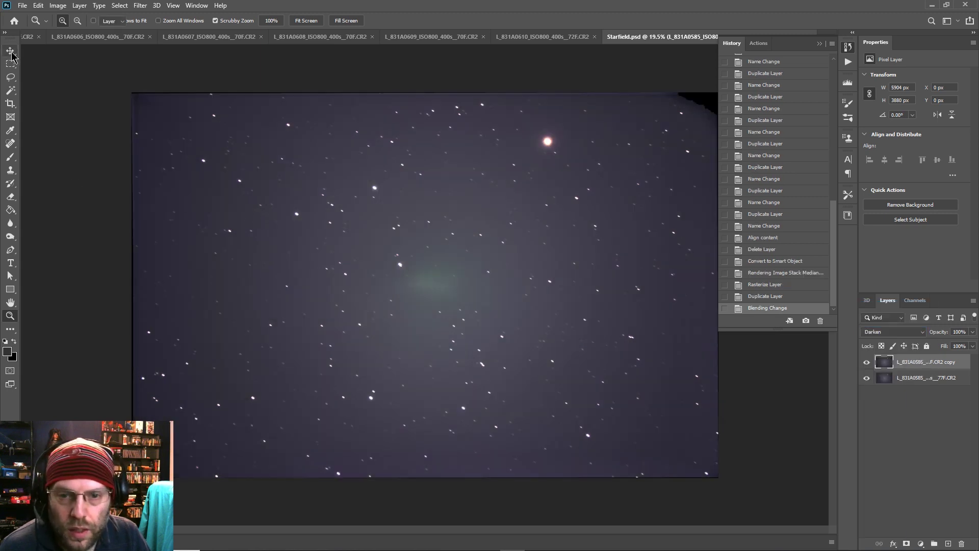
pyautogui.press('z')
pyautogui.click(369, 264)
pyautogui.scroll(6, 370, 263)
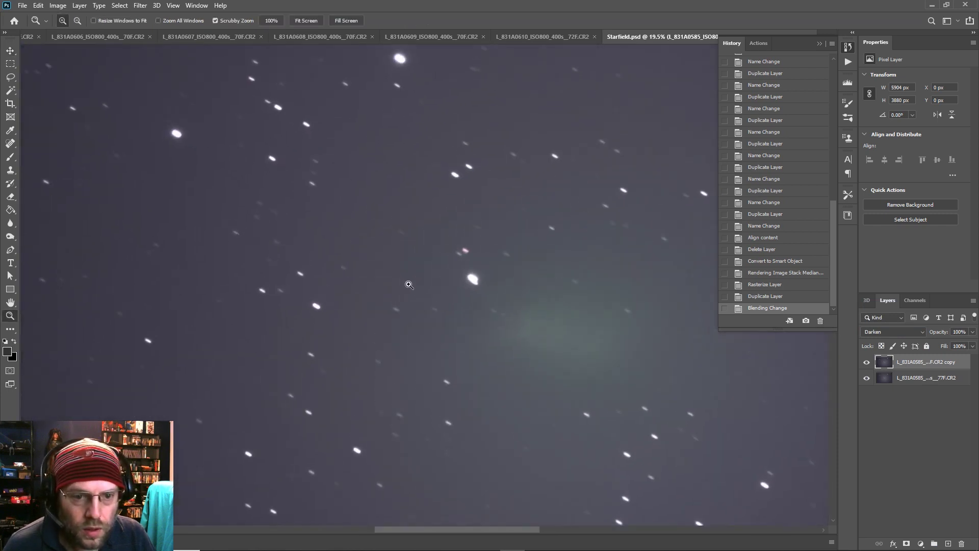
pyautogui.press('v')
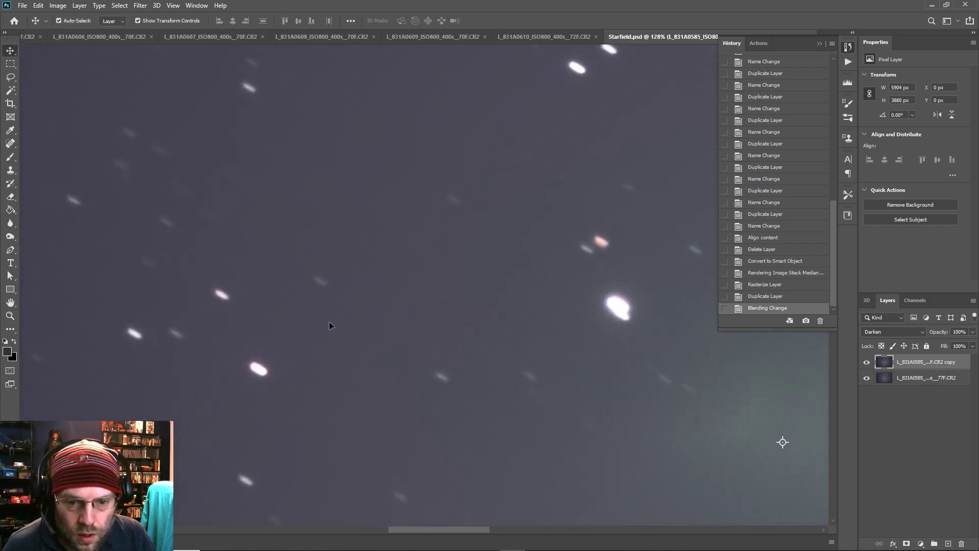
pyautogui.moveTo(329, 324); pyautogui.dragTo(335, 325)
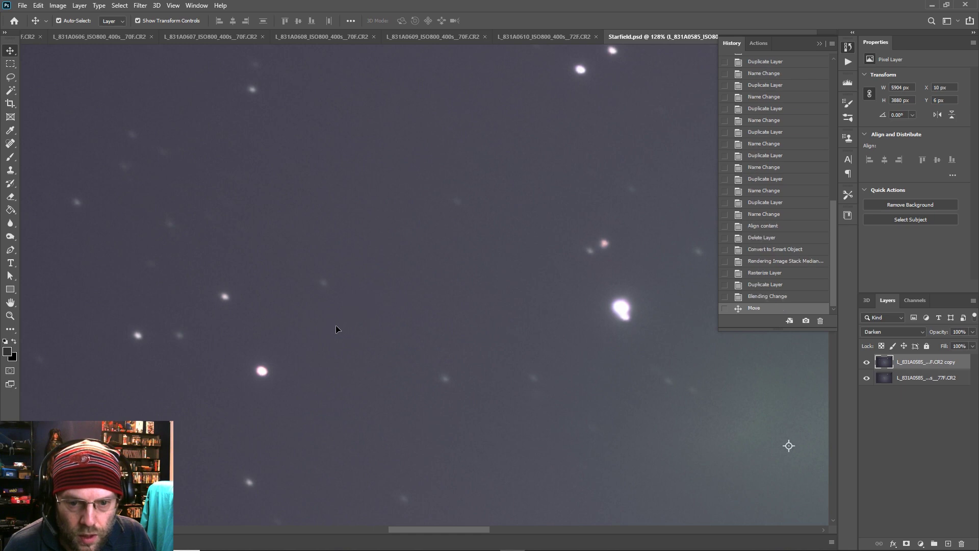
pyautogui.moveTo(337, 326); pyautogui.dragTo(338, 327)
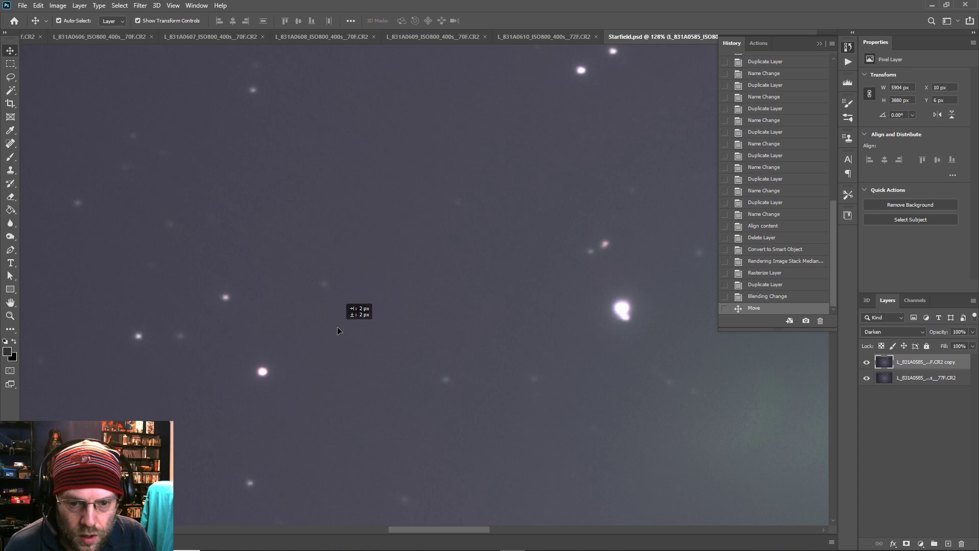
pyautogui.moveTo(338, 326); pyautogui.dragTo(338, 326)
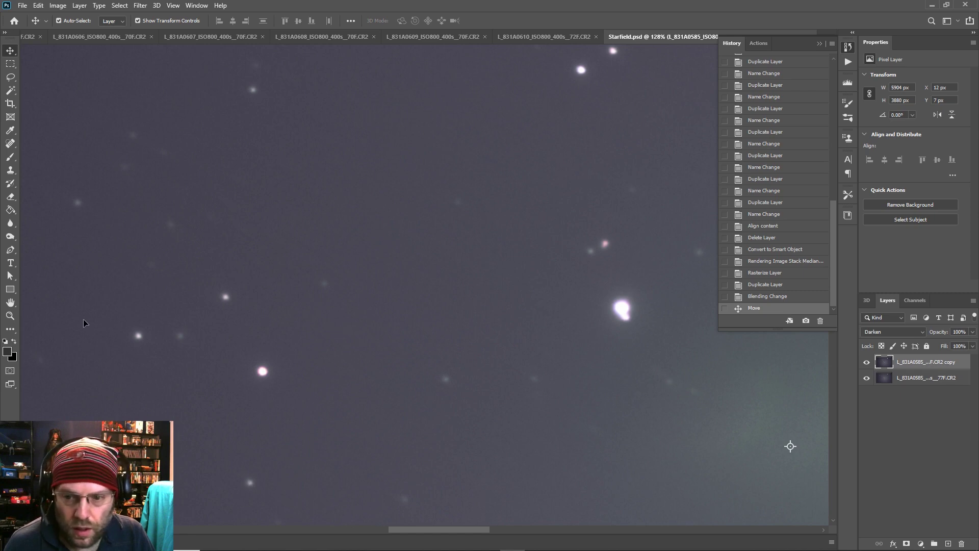
# - Erase the duplicate layer over the large bright star with a soft eraser of about 88 px and 20% hardness
pyautogui.click(10, 316)
pyautogui.hotkey('ctrl', '0')
pyautogui.hotkey('ctrl', '-')
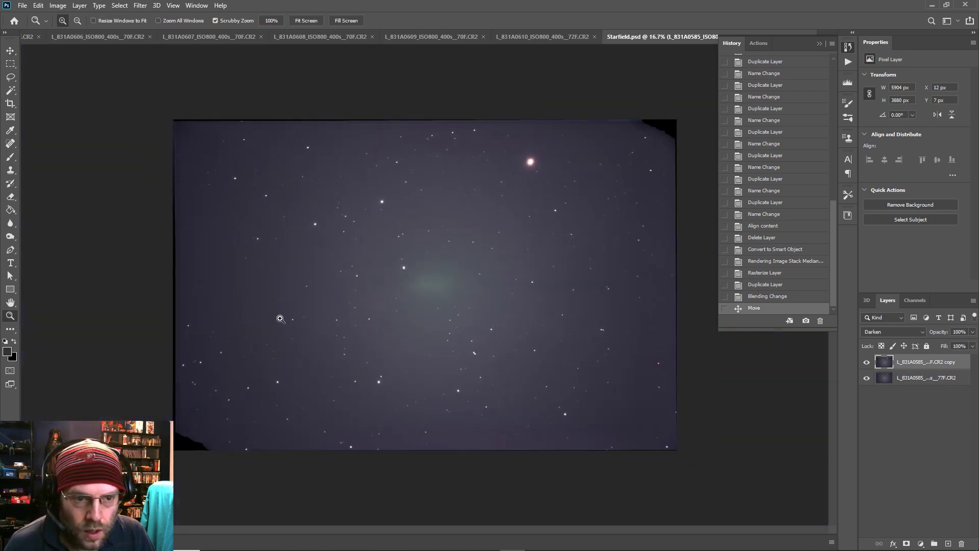
pyautogui.moveTo(386, 334)
pyautogui.mouseDown()
pyautogui.moveTo(469, 343)
pyautogui.moveTo(397, 344)
pyautogui.mouseUp()
pyautogui.moveTo(561, 146); pyautogui.dragTo(632, 234)
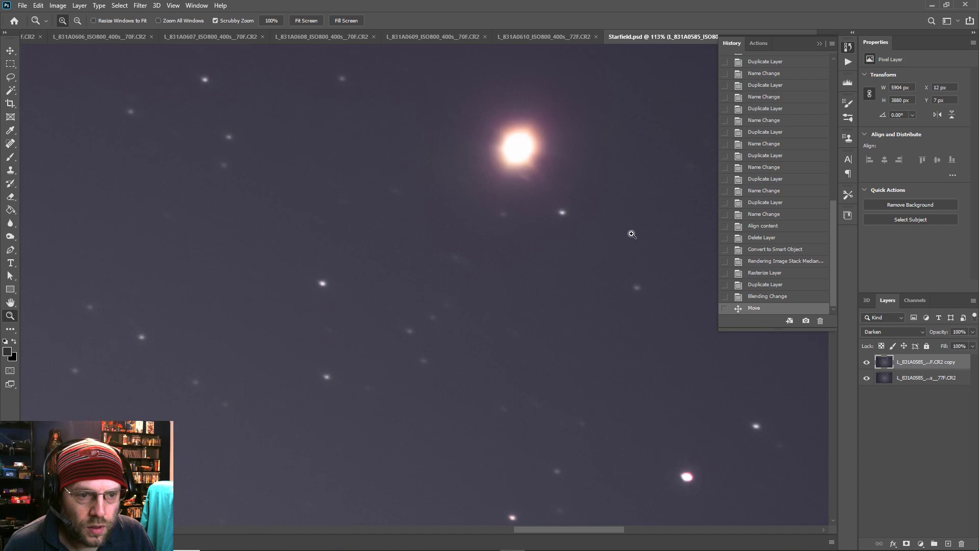
pyautogui.click(10, 196)
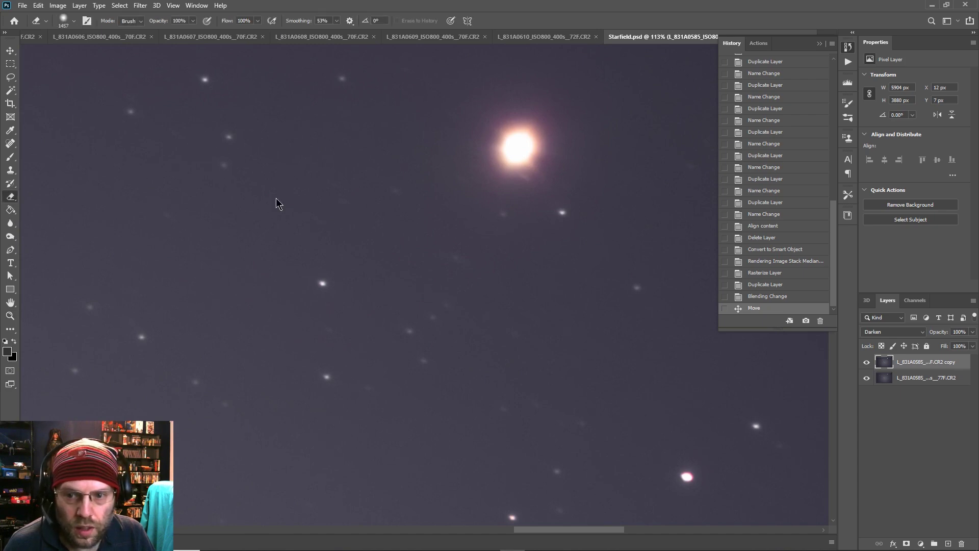
pyautogui.click(73, 21)
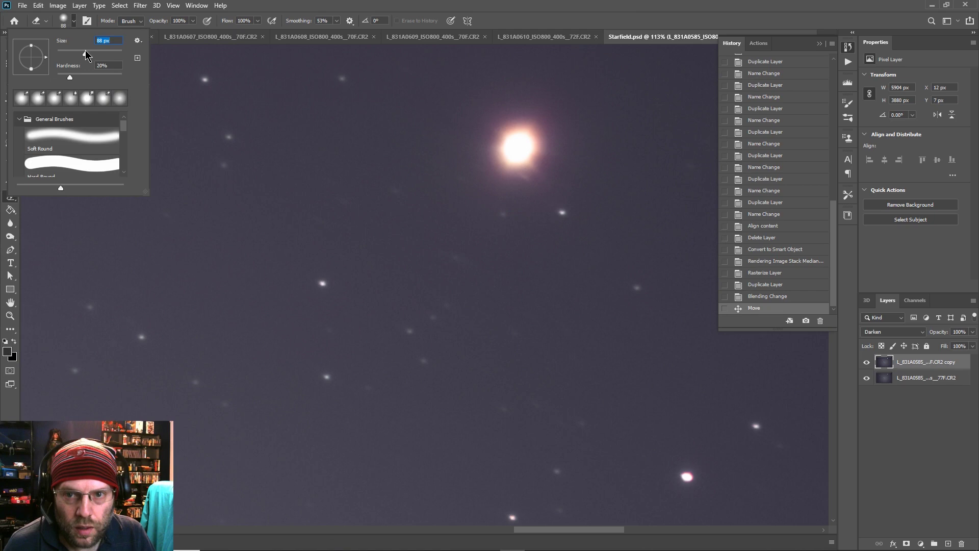
pyautogui.click(518, 149)
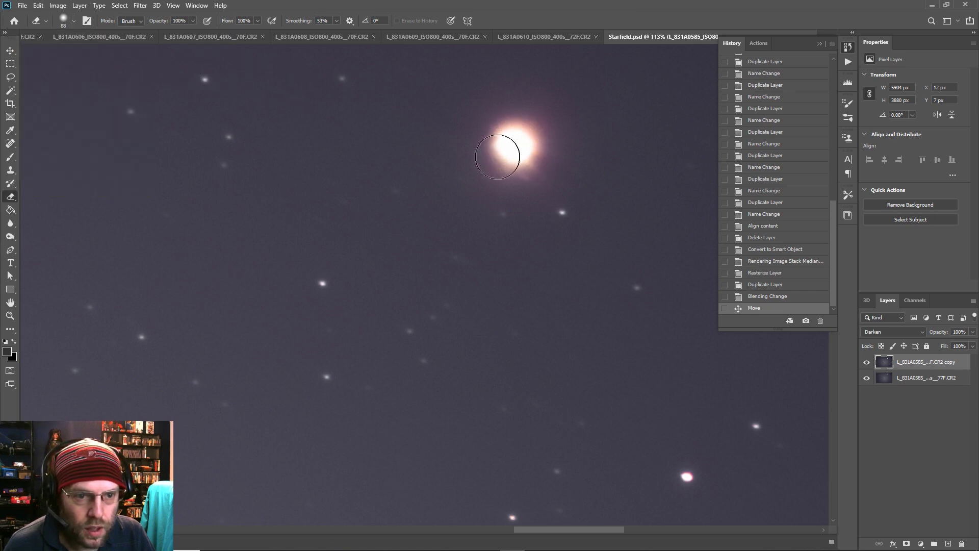
pyautogui.moveTo(520, 123)
pyautogui.mouseDown()
pyautogui.moveTo(509, 144)
pyautogui.moveTo(518, 153)
pyautogui.mouseUp()
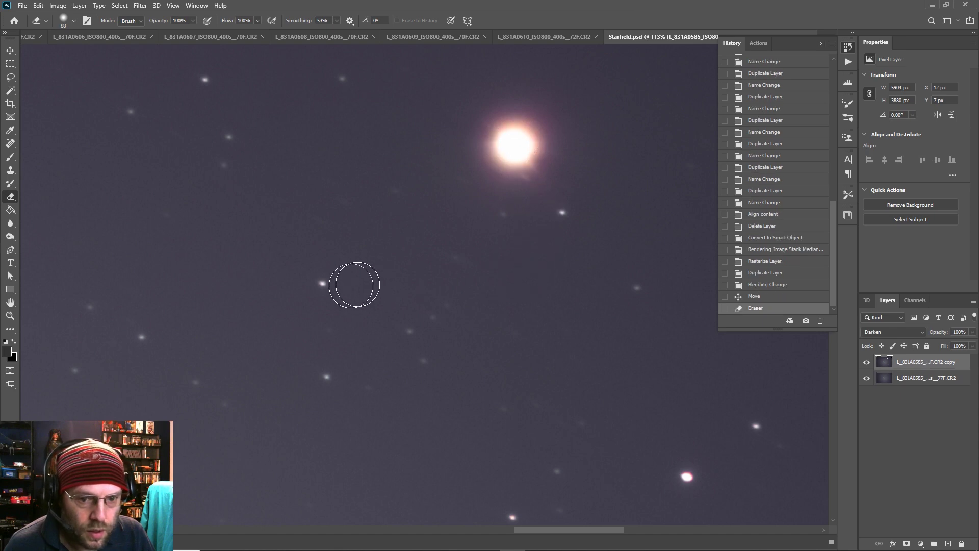
# - Flatten the Starfield document's two layers into a single background layer
pyautogui.click(10, 316)
pyautogui.moveTo(459, 317)
pyautogui.mouseDown()
pyautogui.moveTo(374, 322)
pyautogui.moveTo(459, 308)
pyautogui.mouseUp()
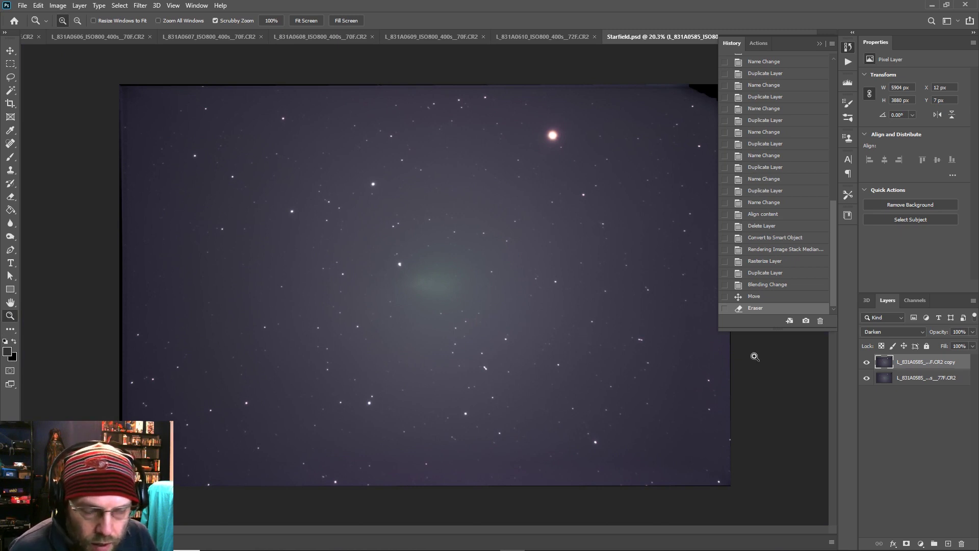
pyautogui.rightClick(925, 366)
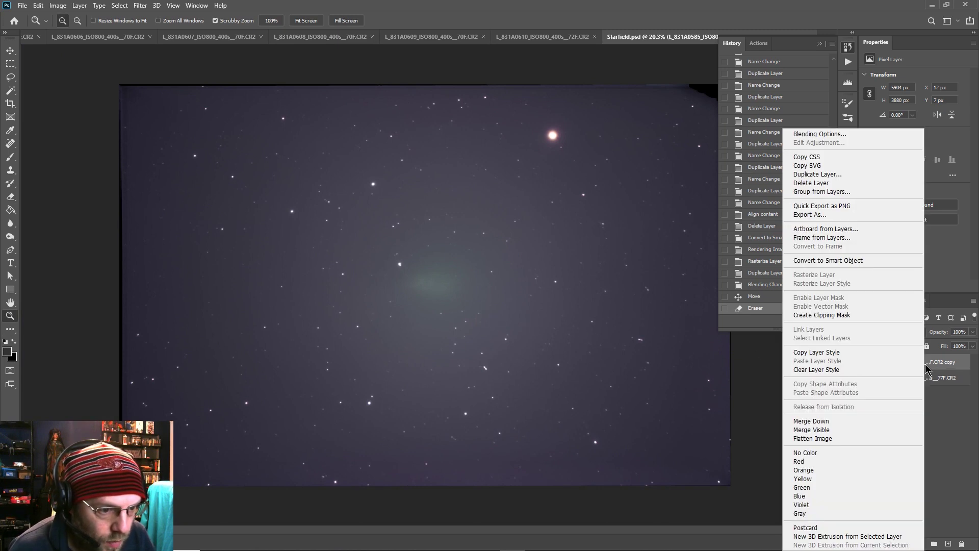
pyautogui.click(851, 439)
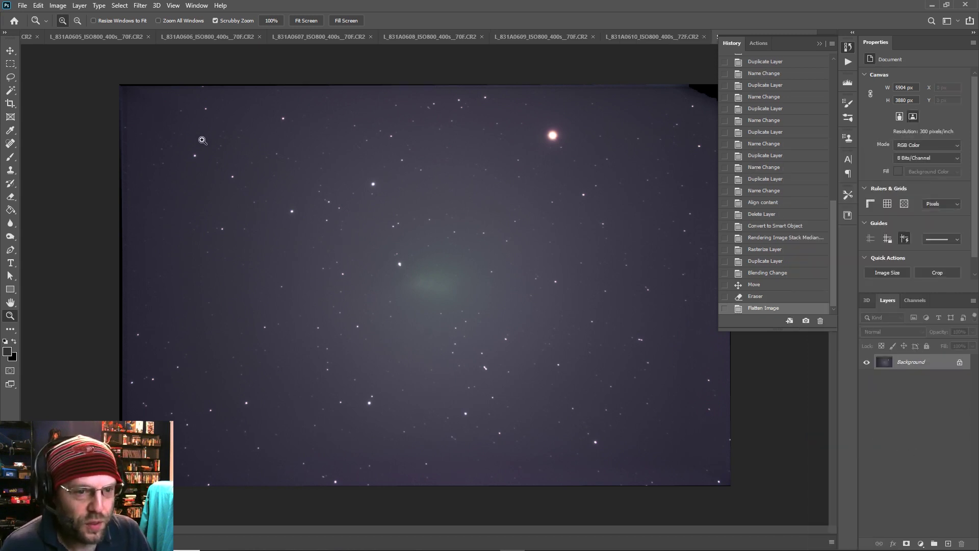
# - Apply the AstroFlat Pro filter to the flattened starfield with Smoothness 5, Edge Cleanup 82 and Dark Noise Reduction 64
pyautogui.click(141, 5)
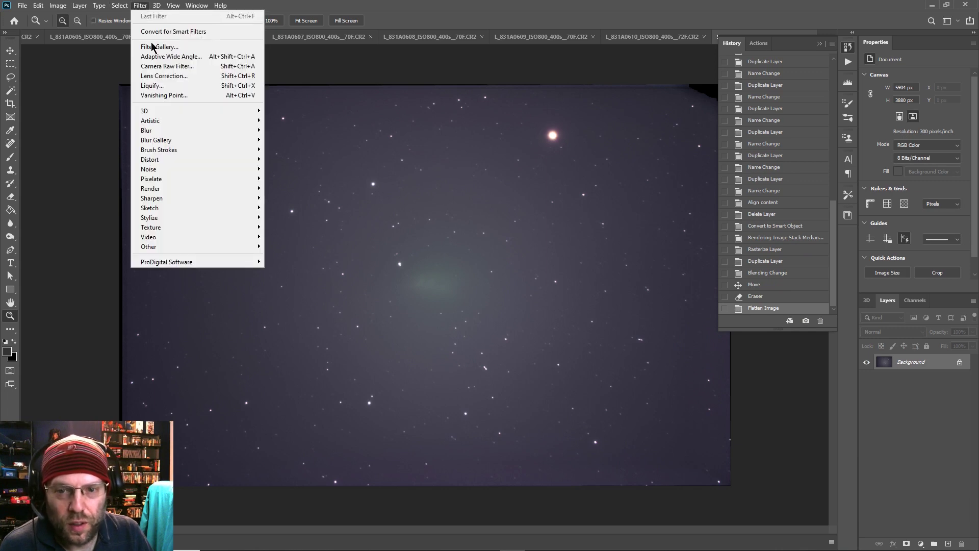
pyautogui.moveTo(185, 261)
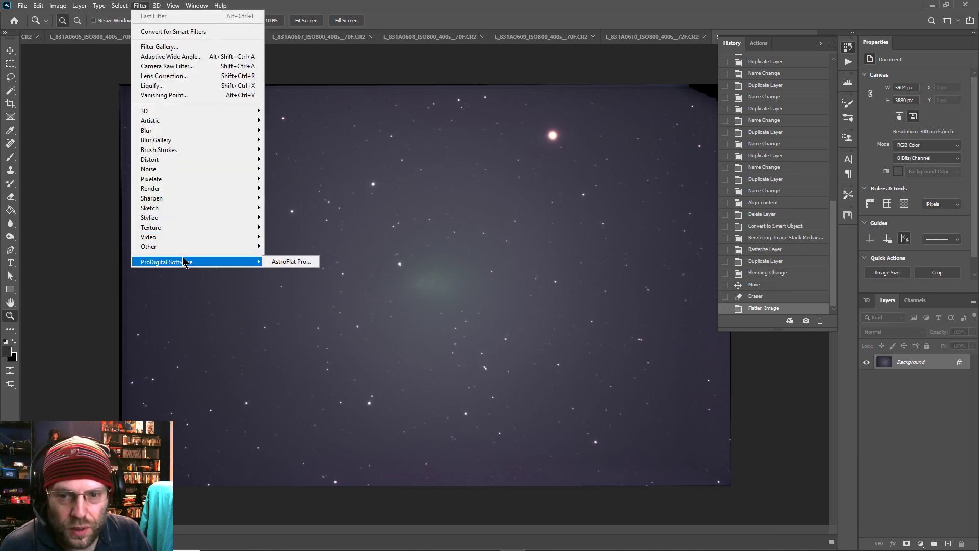
pyautogui.click(285, 262)
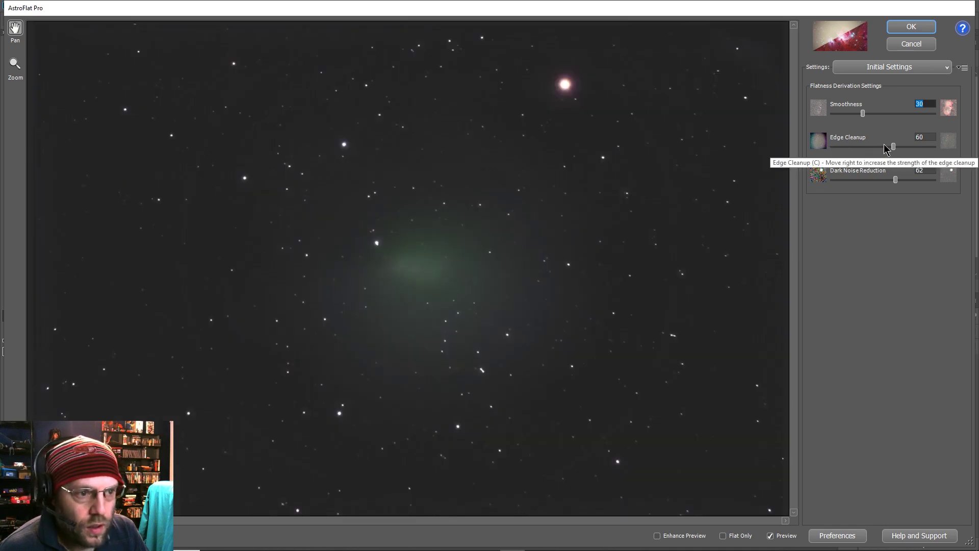
pyautogui.moveTo(862, 114); pyautogui.dragTo(826, 114)
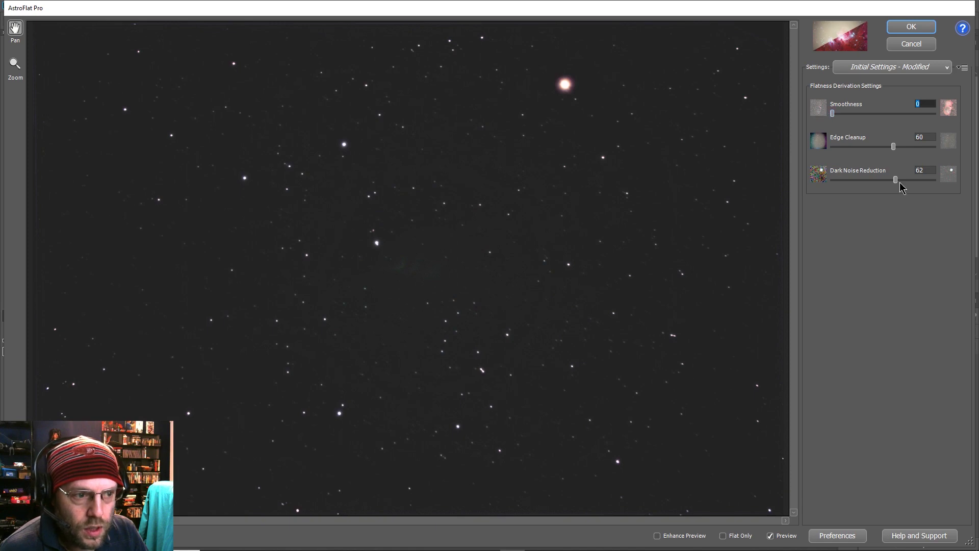
pyautogui.moveTo(896, 181); pyautogui.dragTo(935, 183)
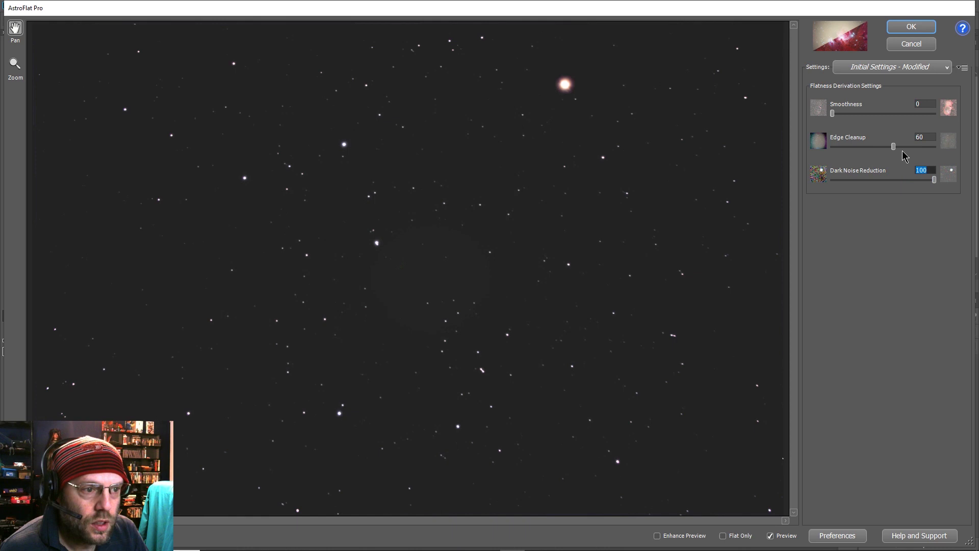
pyautogui.moveTo(893, 148); pyautogui.dragTo(918, 154)
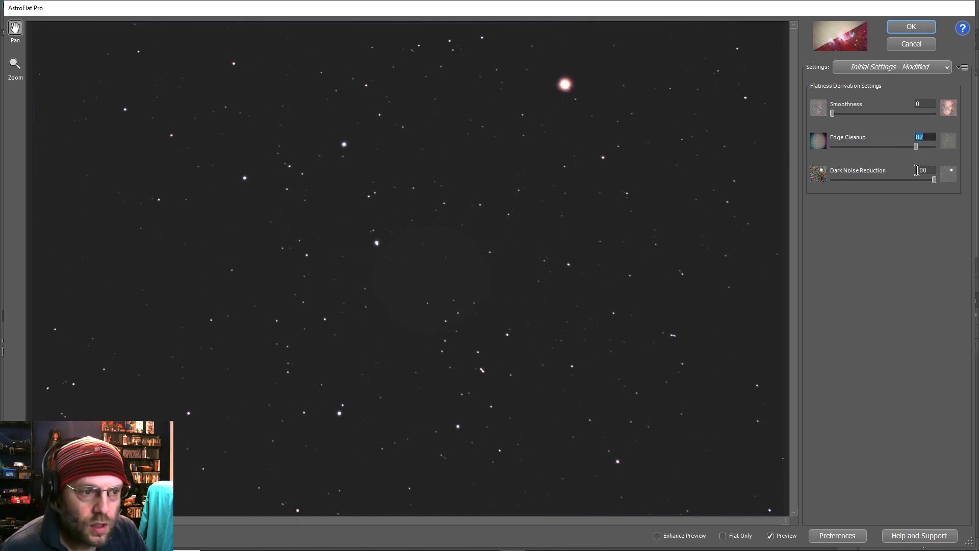
pyautogui.moveTo(931, 181); pyautogui.dragTo(897, 180)
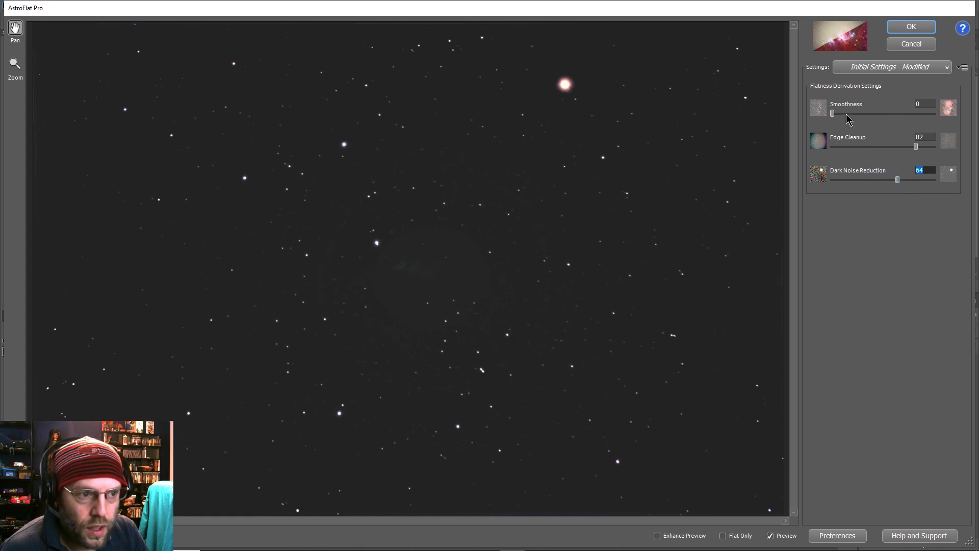
pyautogui.moveTo(833, 114); pyautogui.dragTo(839, 114)
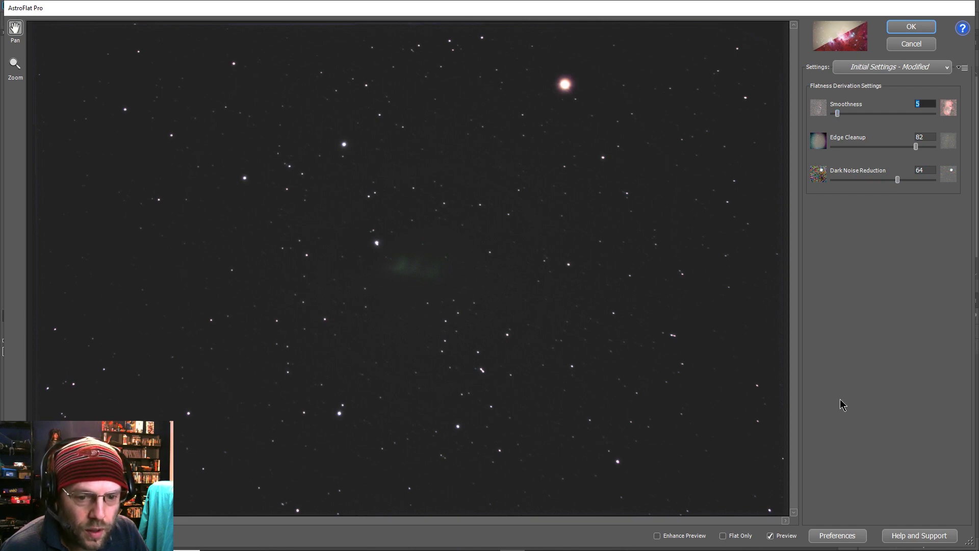
pyautogui.click(906, 28)
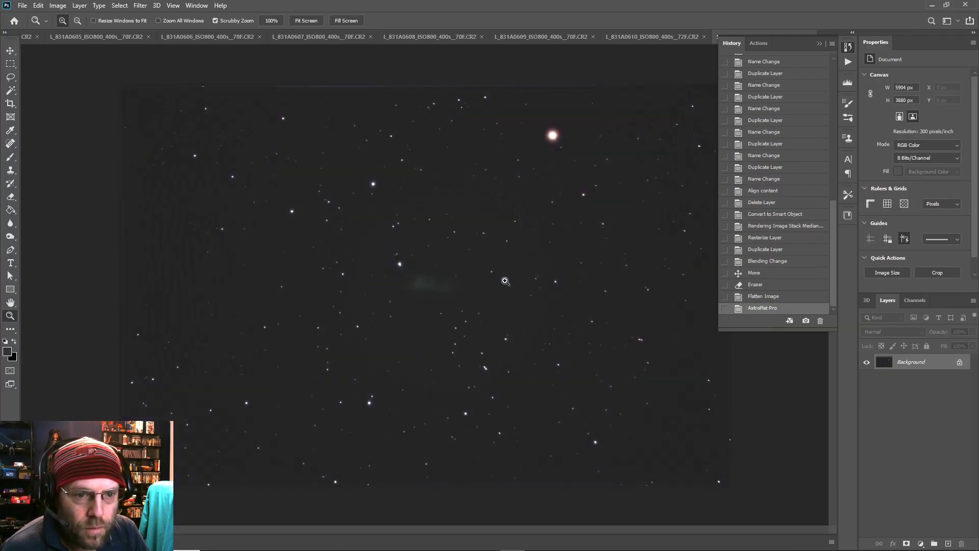
# - Remove the green comet residue near the image centre and the surrounding blotches with a content-aware Spot Healing Brush of 149 px
pyautogui.moveTo(470, 291); pyautogui.dragTo(532, 301)
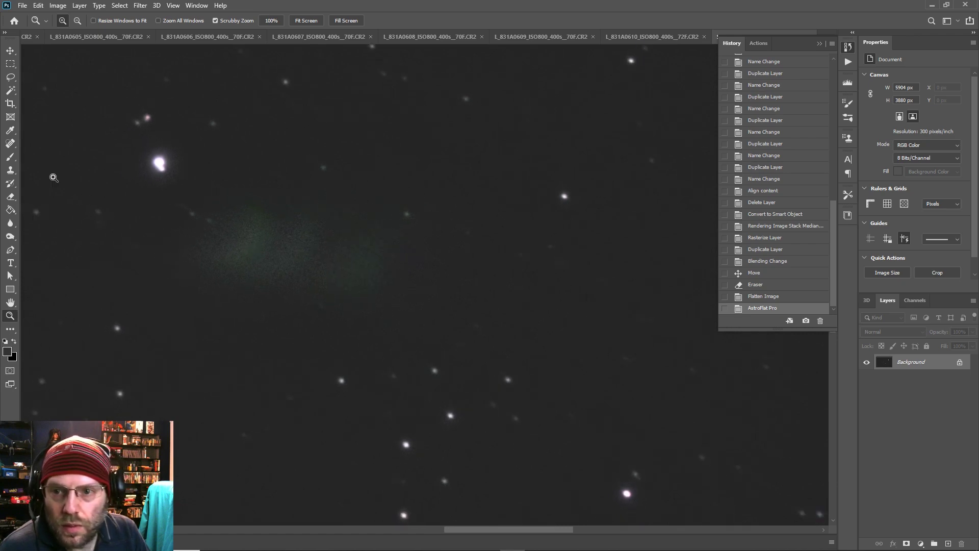
pyautogui.click(12, 145)
pyautogui.moveTo(191, 271)
pyautogui.mouseDown()
pyautogui.moveTo(383, 278)
pyautogui.moveTo(388, 258)
pyautogui.moveTo(348, 238)
pyautogui.moveTo(247, 219)
pyautogui.moveTo(217, 257)
pyautogui.moveTo(363, 288)
pyautogui.mouseUp()
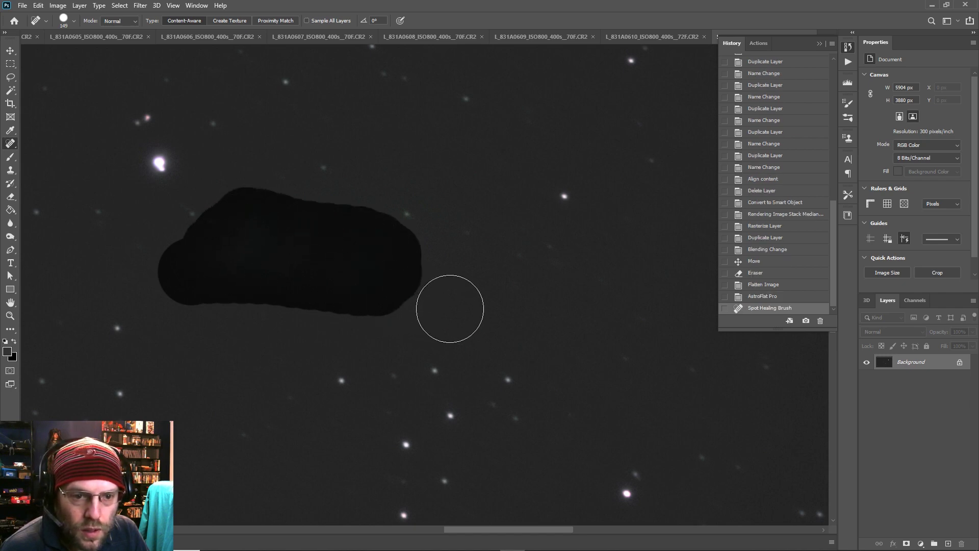
pyautogui.click(436, 259)
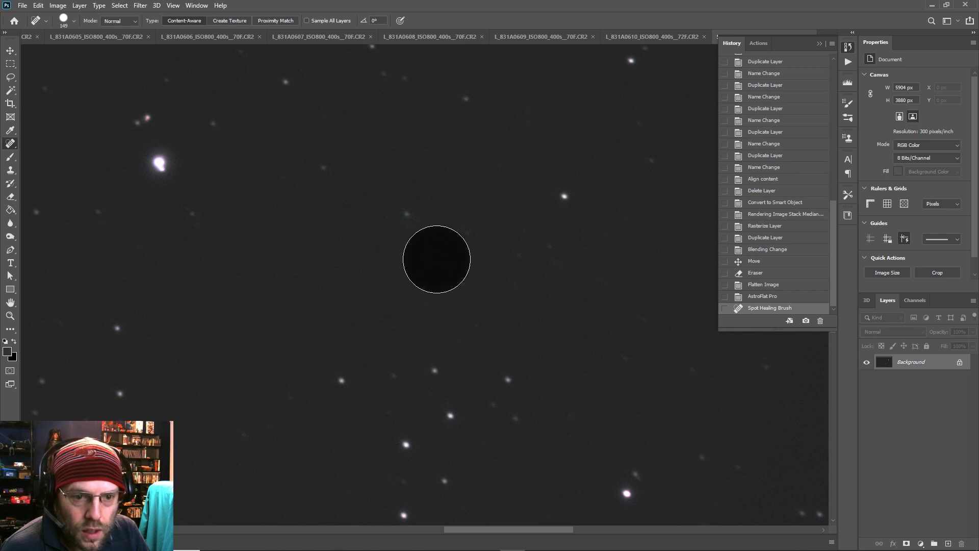
pyautogui.click(429, 180)
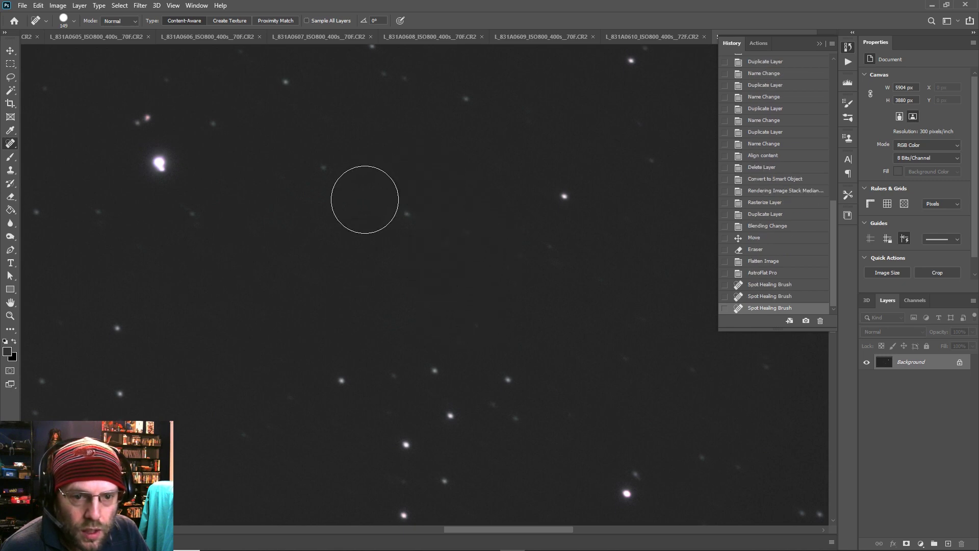
pyautogui.click(363, 207)
pyautogui.click(307, 214)
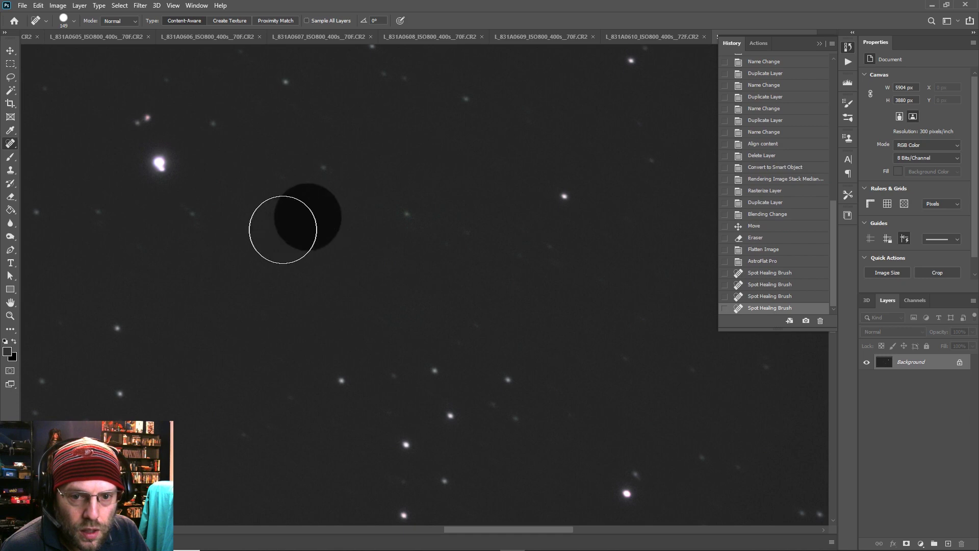
pyautogui.click(273, 229)
pyautogui.click(197, 257)
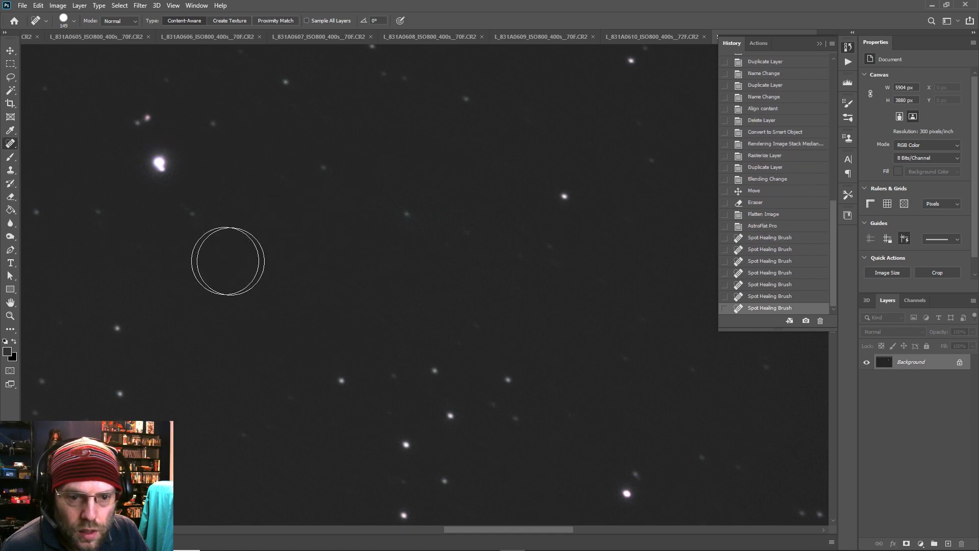
pyautogui.click(502, 206)
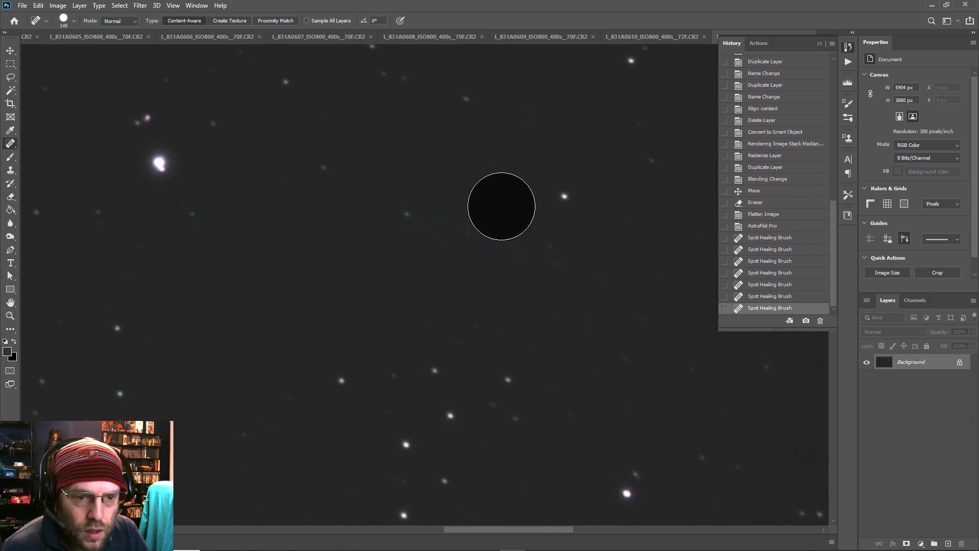
pyautogui.click(10, 315)
pyautogui.moveTo(336, 296); pyautogui.dragTo(255, 300)
pyautogui.moveTo(434, 297); pyautogui.dragTo(454, 315)
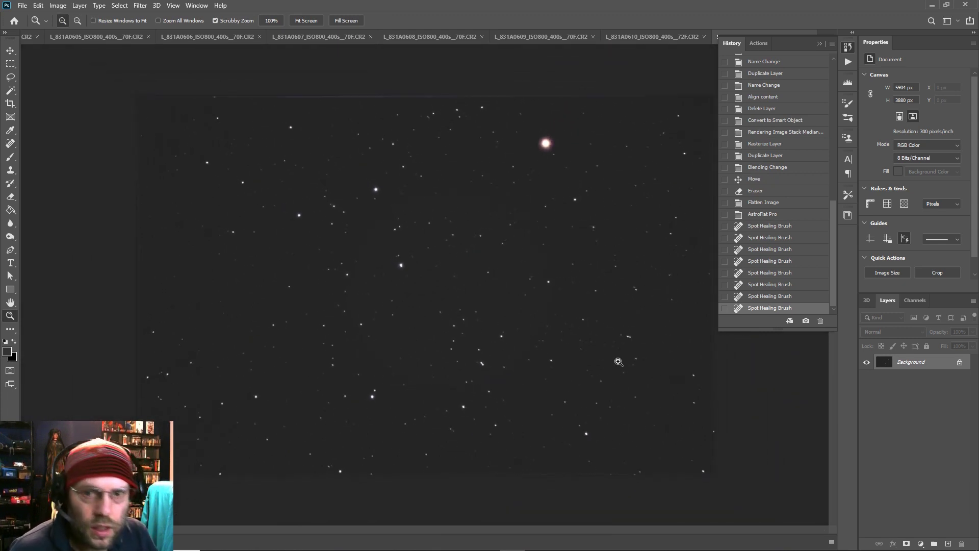
# - Collapse the History panel and close every open document except Starfield.psd, discarding the changes to each CR2 exposure
pyautogui.click(819, 44)
pyautogui.rightClick(738, 39)
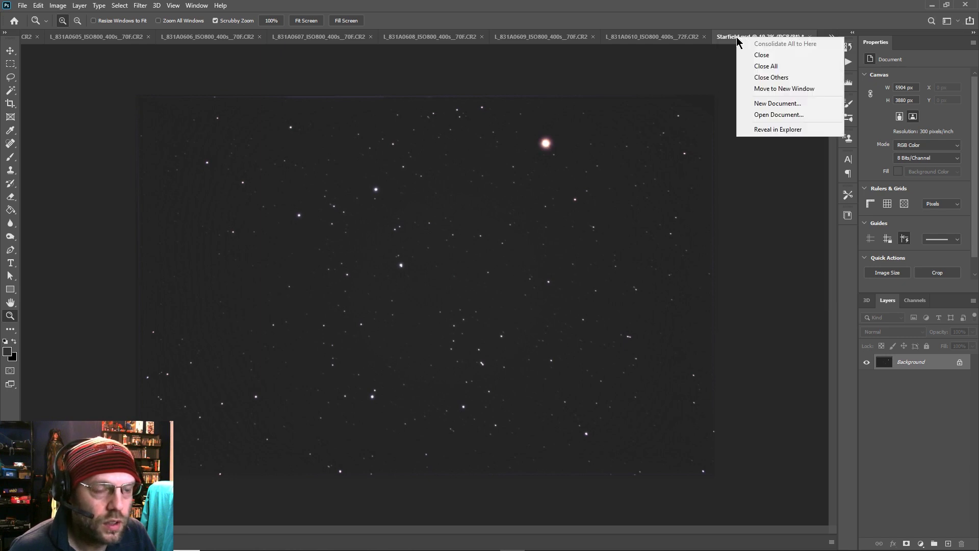
pyautogui.click(774, 81)
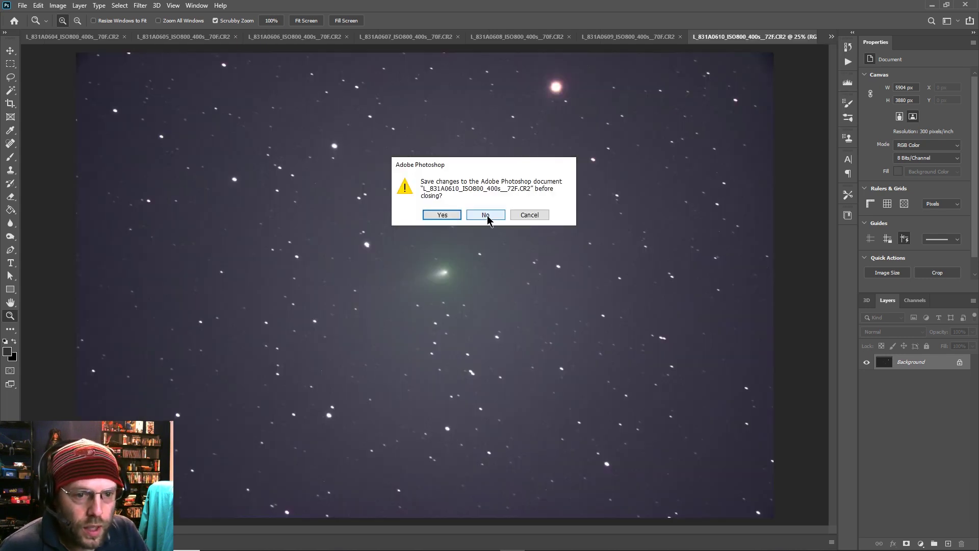
pyautogui.click(486, 215)
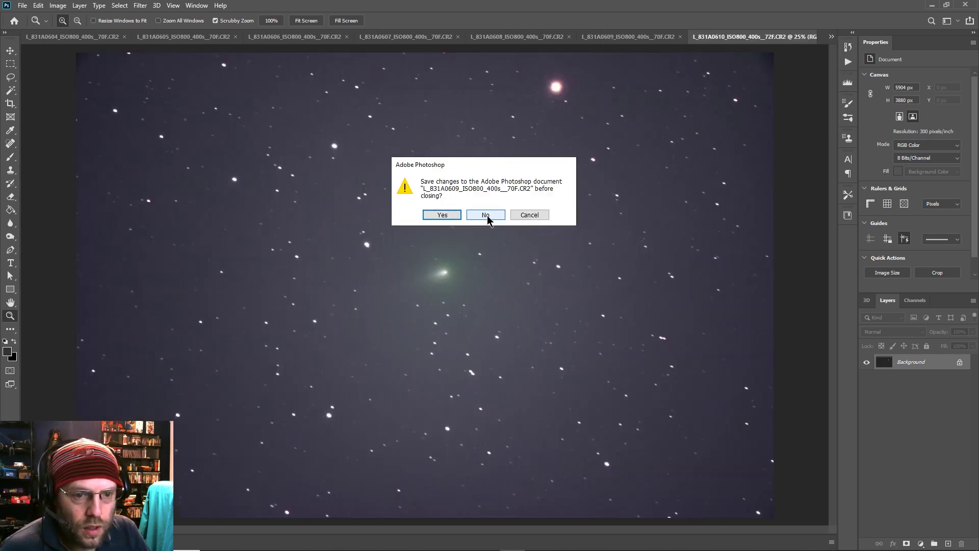
pyautogui.click(486, 215)
pyautogui.click(486, 215)
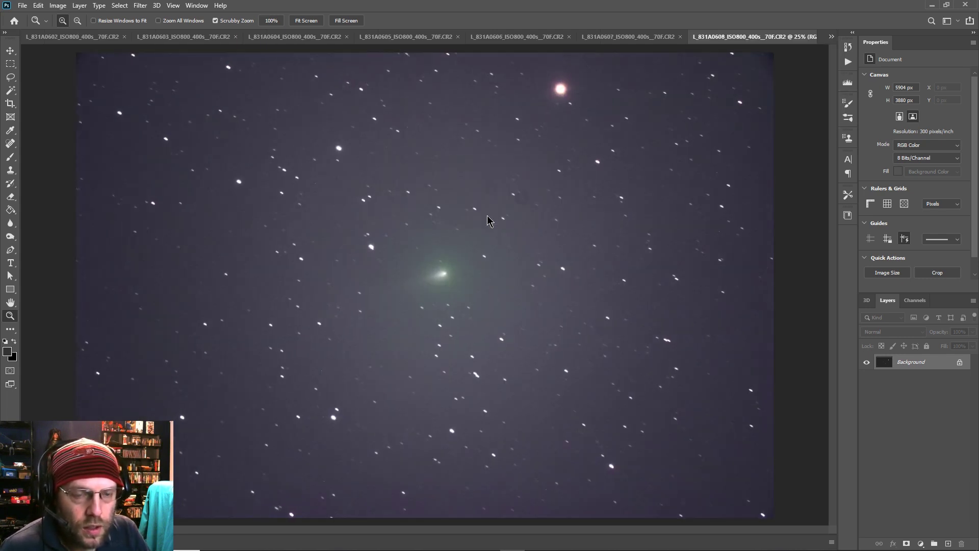
pyautogui.click(486, 215)
pyautogui.click(487, 217)
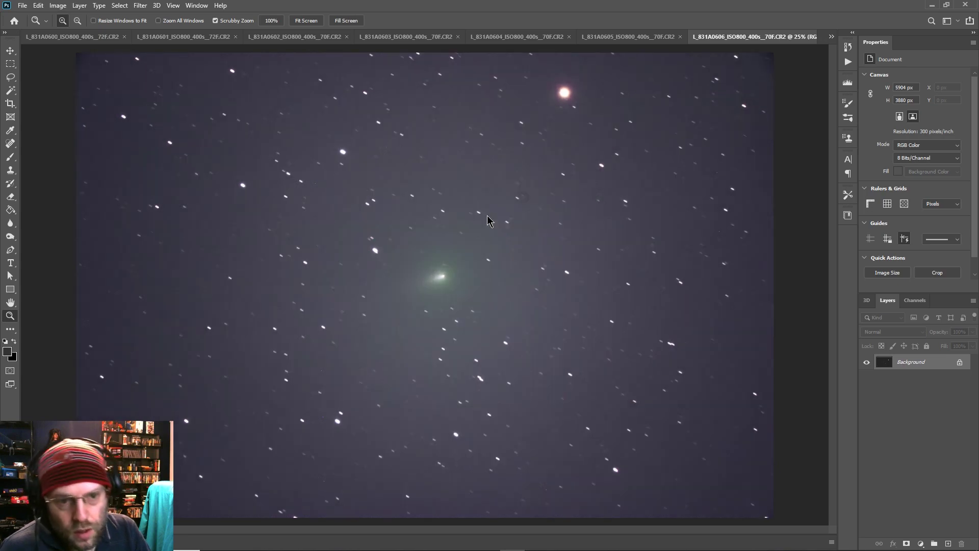
pyautogui.click(487, 216)
pyautogui.click(488, 215)
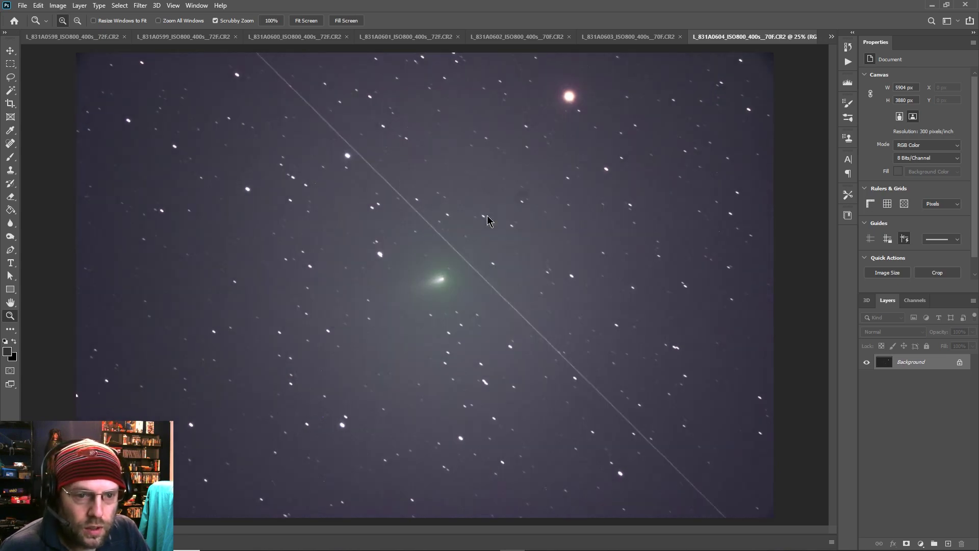
pyautogui.click(488, 215)
pyautogui.hotkey('ctrl', 'w')
pyautogui.click(487, 216)
pyautogui.hotkey('ctrl', 'w')
pyautogui.click(488, 215)
pyautogui.hotkey('ctrl', 'w')
pyautogui.click(487, 216)
pyautogui.hotkey('ctrl', 'w')
pyautogui.click(487, 216)
pyautogui.hotkey('ctrl', 'w')
pyautogui.click(487, 215)
pyautogui.hotkey('ctrl', 'w')
pyautogui.click(487, 215)
pyautogui.hotkey('ctrl', 'w')
pyautogui.click(487, 216)
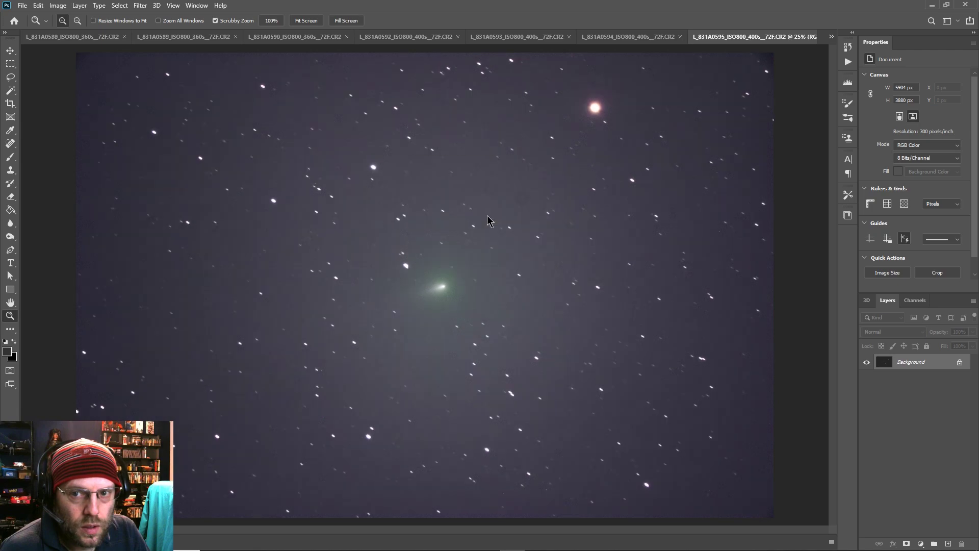
pyautogui.hotkey('ctrl', 'w')
pyautogui.click(487, 216)
pyautogui.hotkey('ctrl', 'w')
pyautogui.click(487, 216)
pyautogui.hotkey('ctrl', 'w')
pyautogui.click(487, 216)
pyautogui.hotkey('ctrl', 'w')
pyautogui.click(487, 215)
pyautogui.hotkey('ctrl', 'w')
pyautogui.click(487, 215)
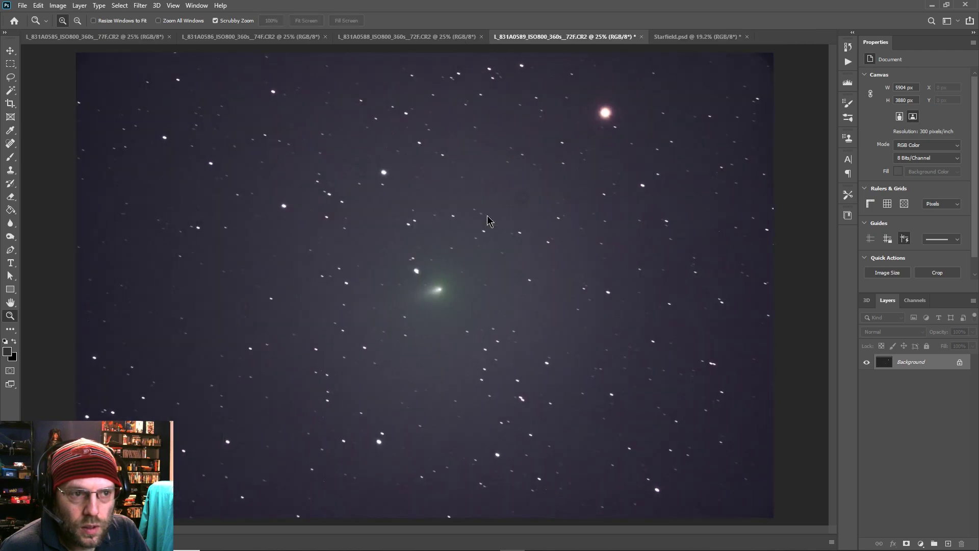
pyautogui.hotkey('ctrl', 'w')
pyautogui.click(487, 216)
pyautogui.hotkey('ctrl', 'w')
pyautogui.click(487, 216)
pyautogui.hotkey('ctrl', 'w')
pyautogui.click(487, 216)
pyautogui.hotkey('ctrl', 'w')
pyautogui.click(487, 216)
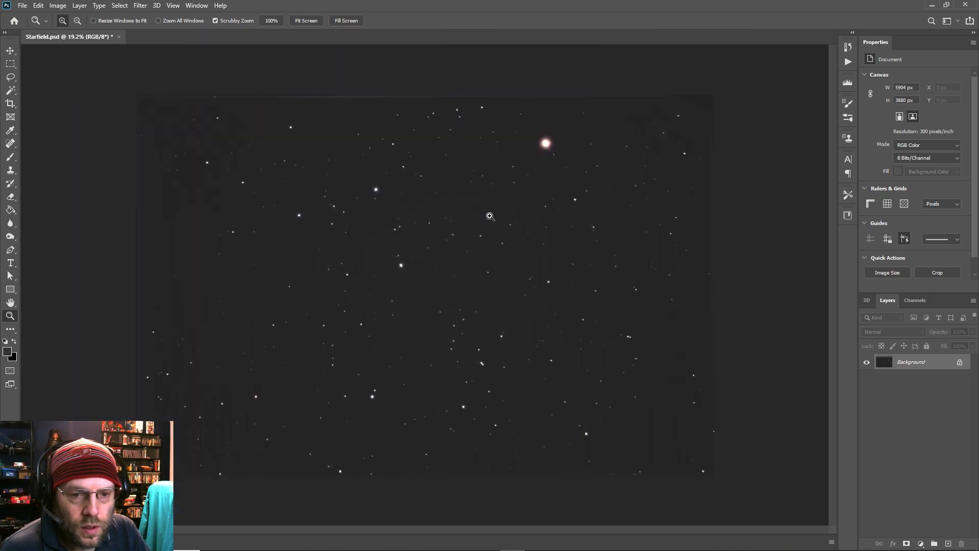
# - Open Stack.psd from the recently used files
pyautogui.click(23, 6)
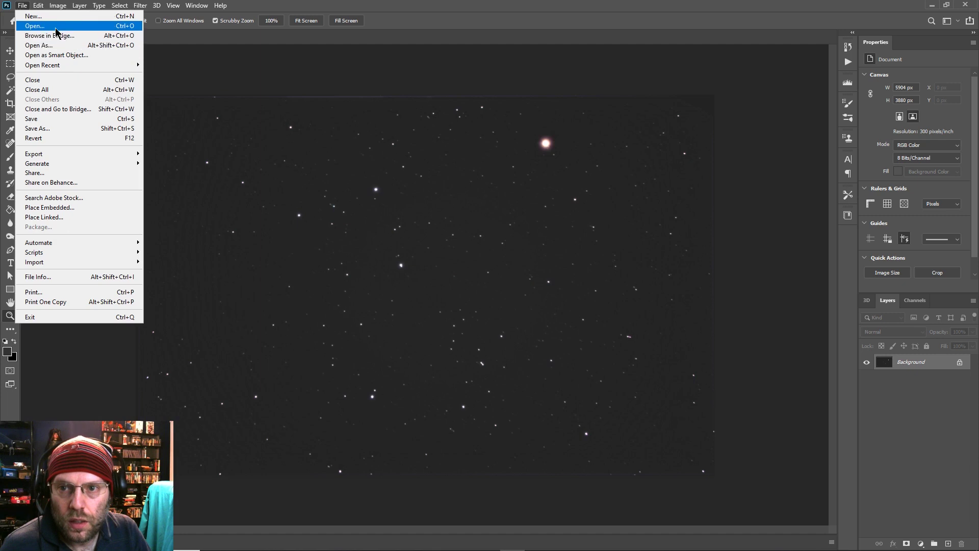
pyautogui.moveTo(60, 65)
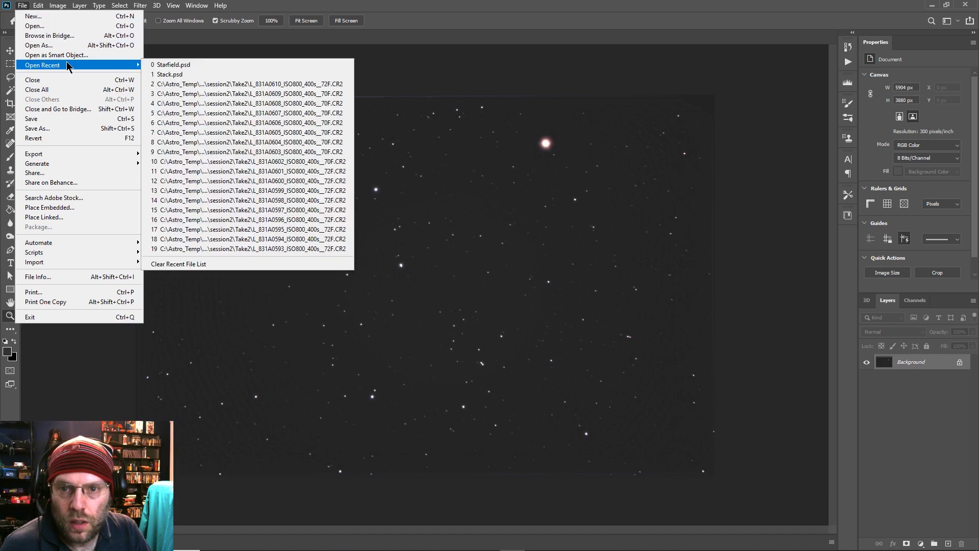
pyautogui.click(171, 66)
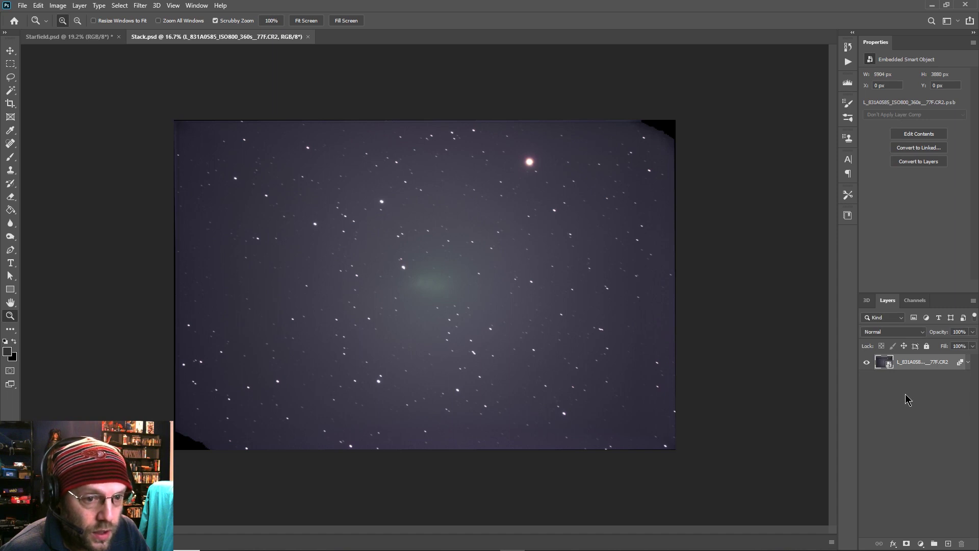
# - Convert the smart object in Stack.psd back to individual layers and expand the resulting layer group
pyautogui.rightClick(906, 366)
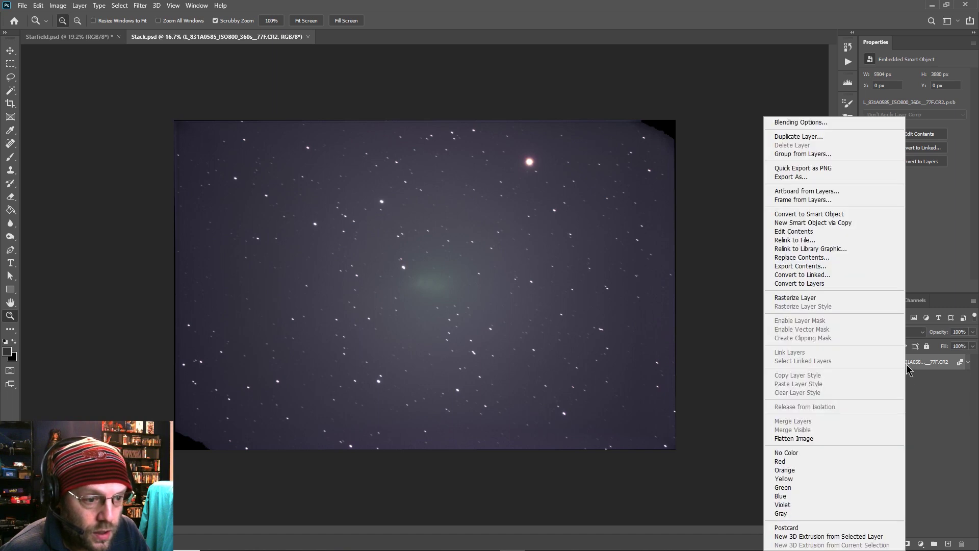
pyautogui.click(839, 283)
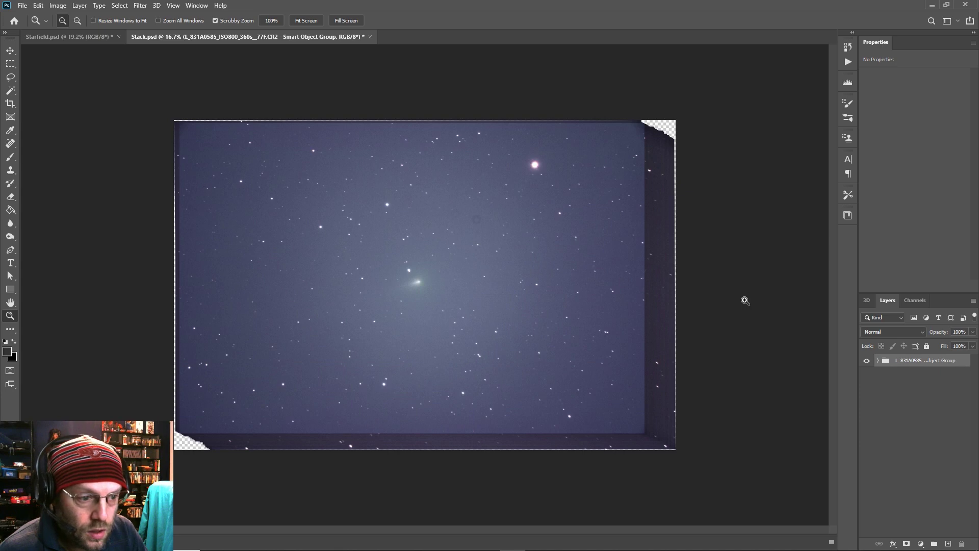
pyautogui.click(878, 361)
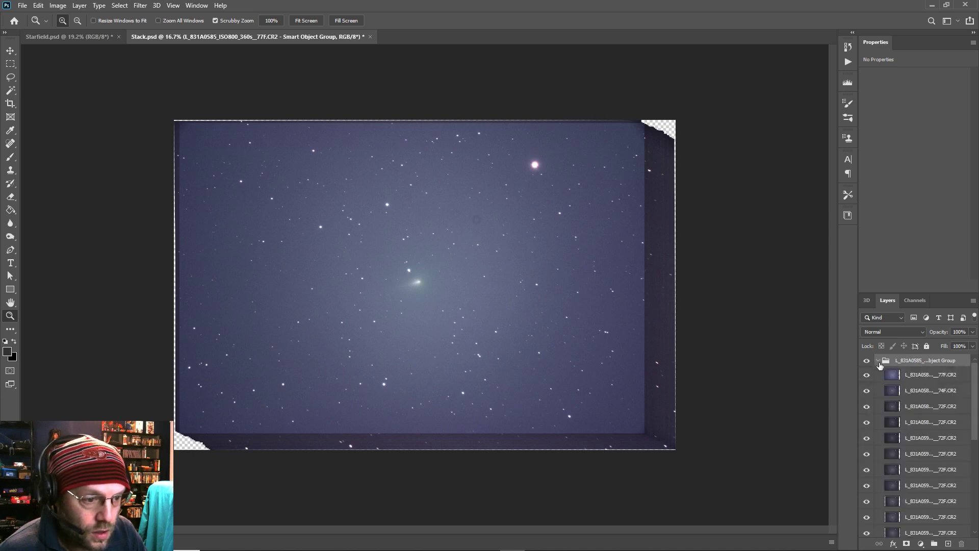
# - Compare the comet's position in the top two exposures by hiding and reshowing the L_831A0585 layer
pyautogui.click(918, 388)
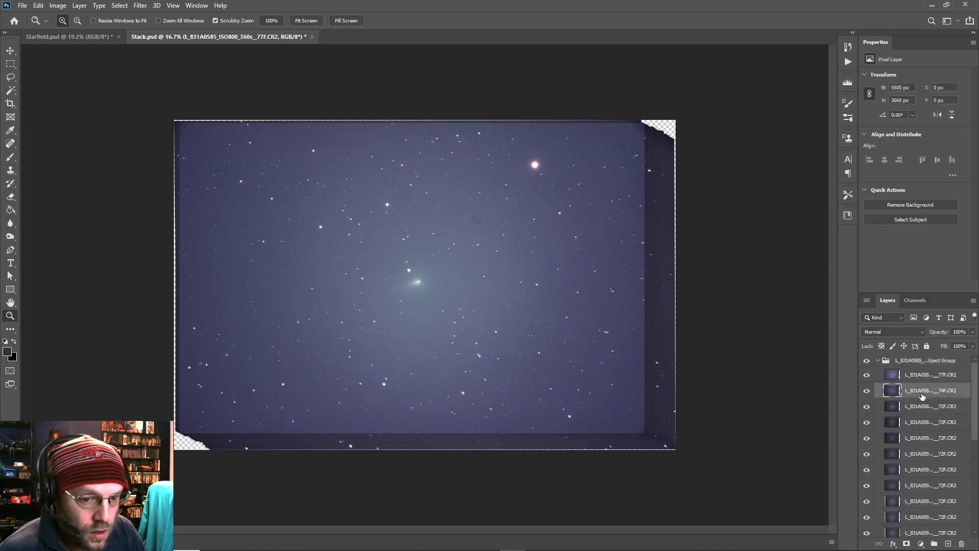
pyautogui.click(867, 376)
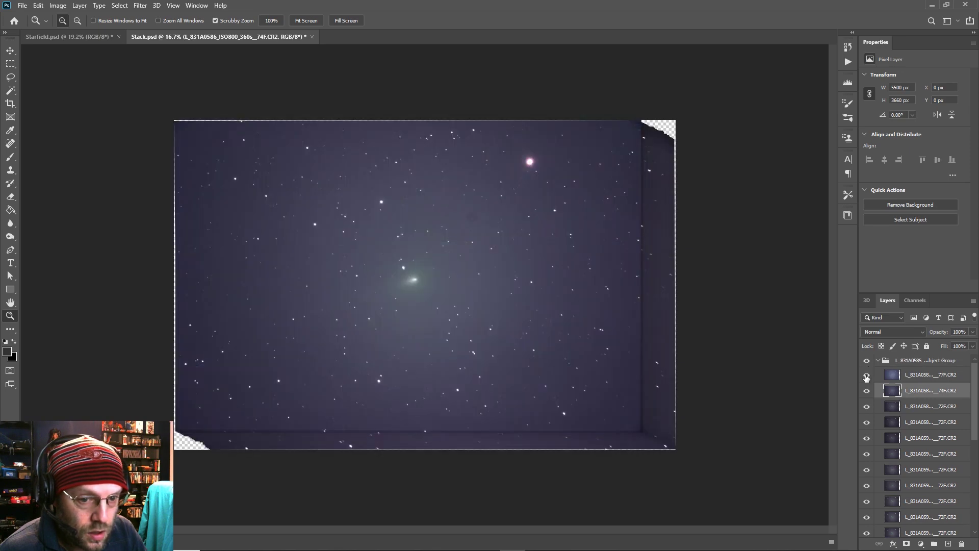
pyautogui.click(866, 376)
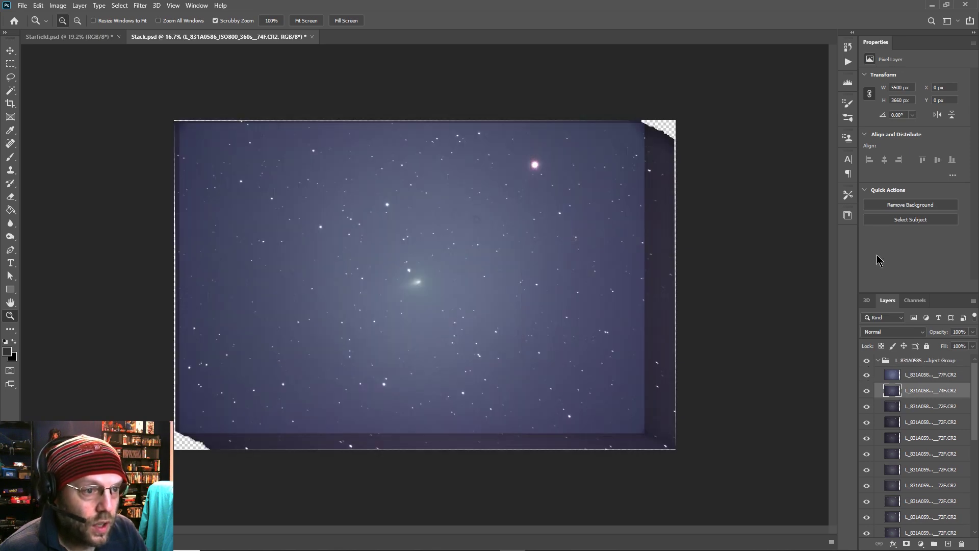
pyautogui.click(768, 233)
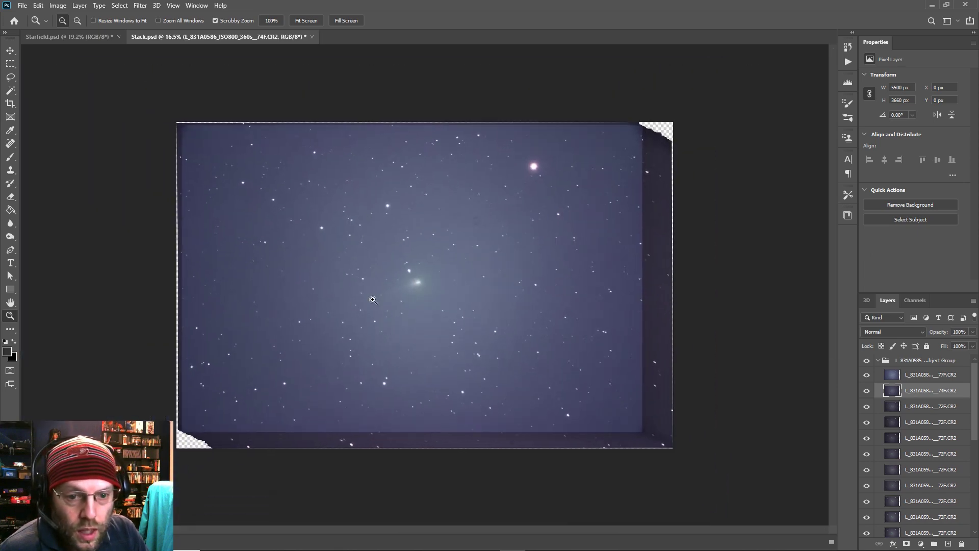
pyautogui.moveTo(423, 290); pyautogui.dragTo(431, 292)
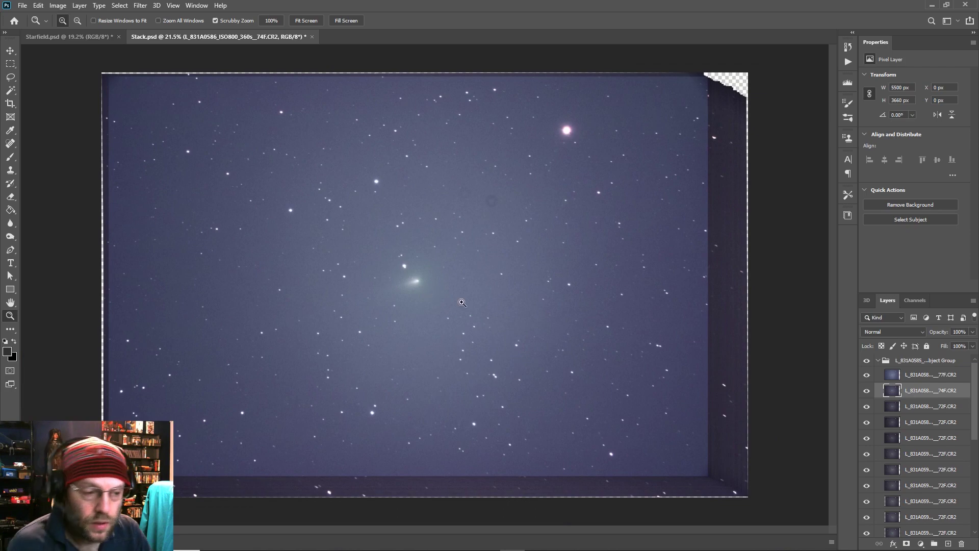
# - Hide all the exposure layers in the group except the bottom one
pyautogui.rightClick(867, 376)
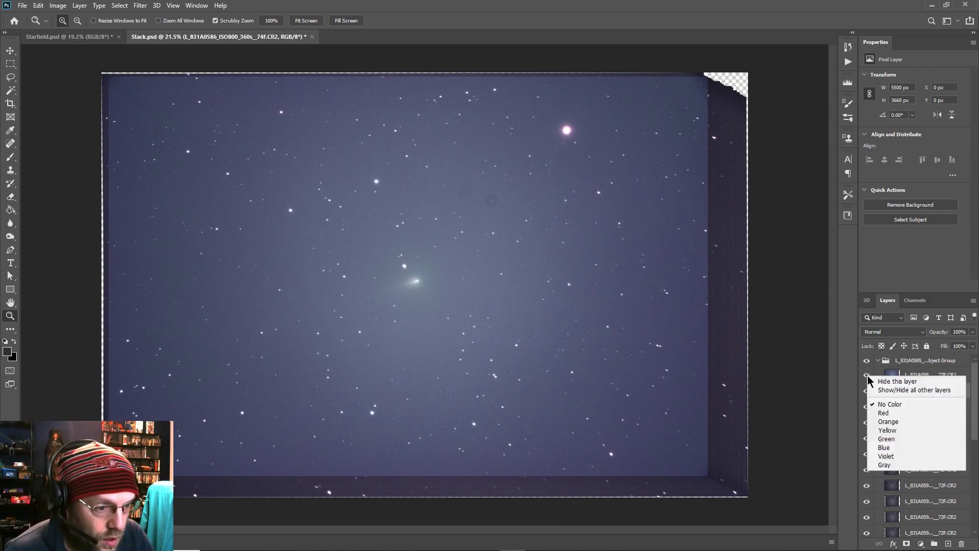
pyautogui.click(887, 389)
pyautogui.click(867, 376)
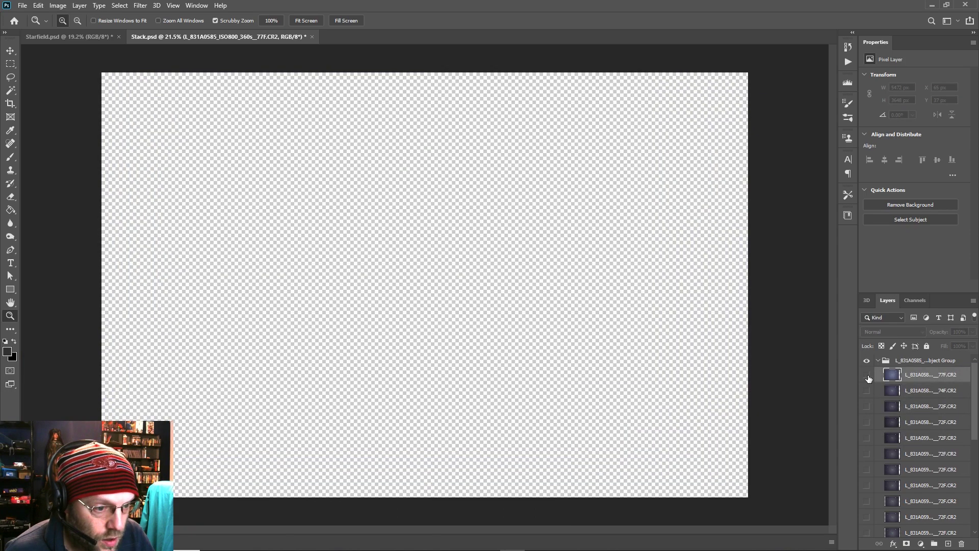
pyautogui.scroll(-8, 870, 380)
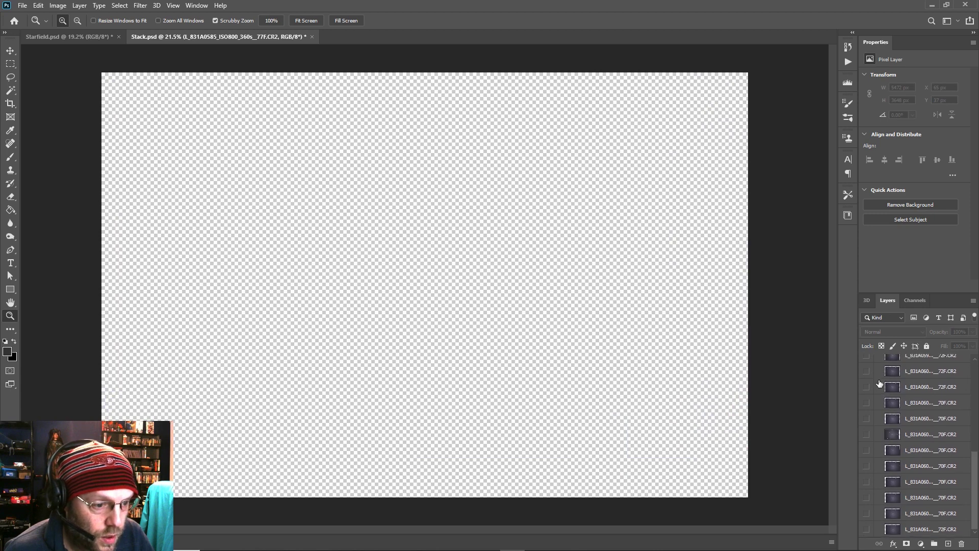
pyautogui.click(867, 529)
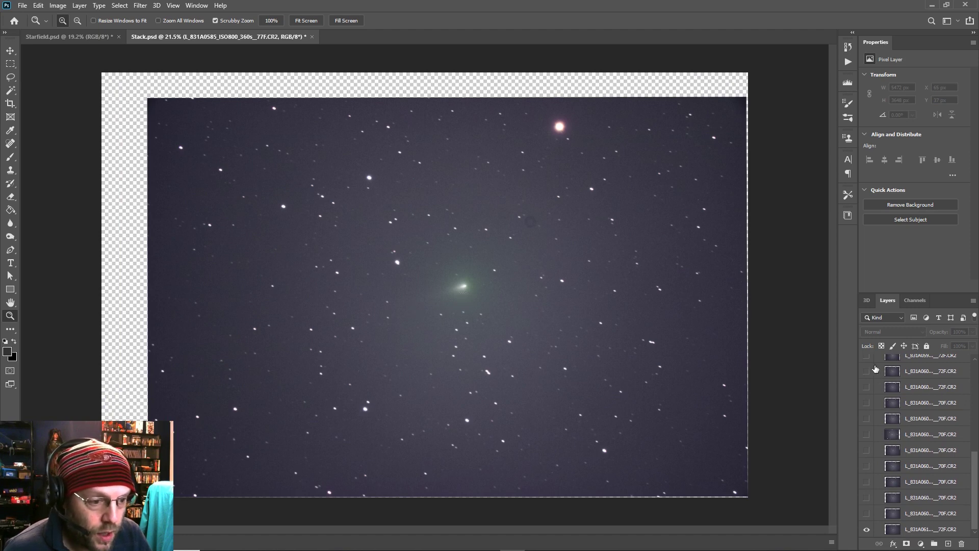
# - Show the L_831A0609 layer above the bottom exposure and set its blend mode to Difference
pyautogui.click(928, 514)
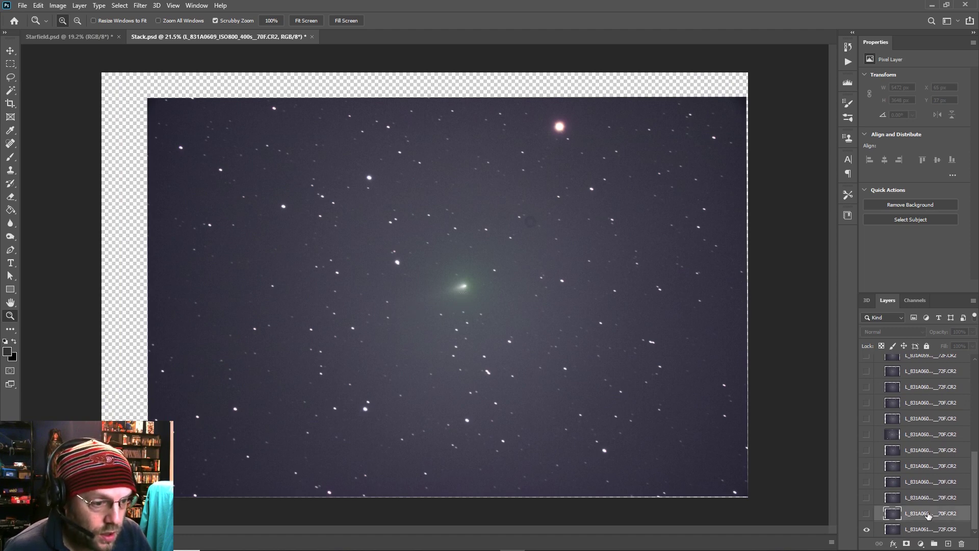
pyautogui.click(867, 514)
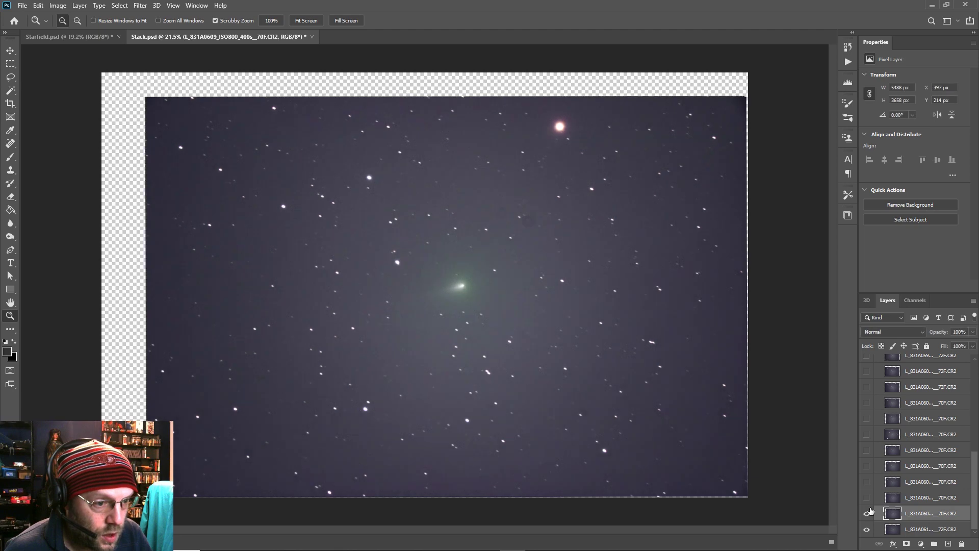
pyautogui.click(918, 332)
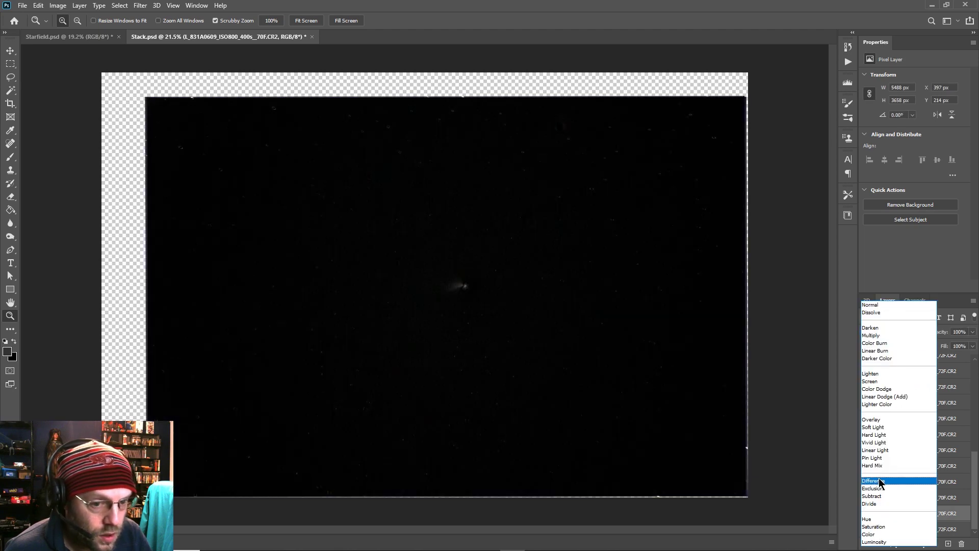
pyautogui.click(880, 480)
pyautogui.moveTo(473, 289); pyautogui.dragTo(544, 290)
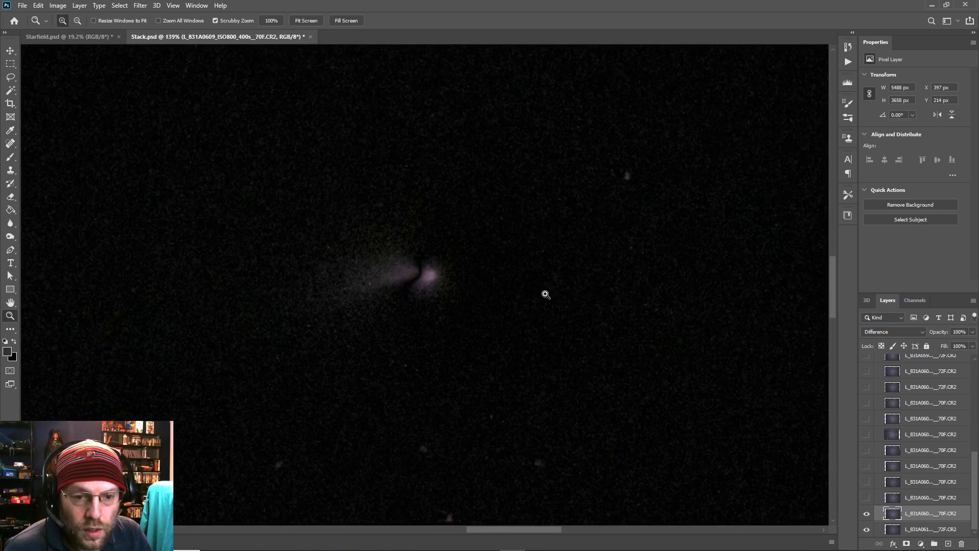
# - Move the L_831A0609 layer so its comet overlaps the bottom exposure's comet, and hide it after restoring Normal blending
pyautogui.click(10, 50)
pyautogui.moveTo(375, 304); pyautogui.dragTo(392, 306)
pyautogui.moveTo(640, 311); pyautogui.dragTo(641, 311)
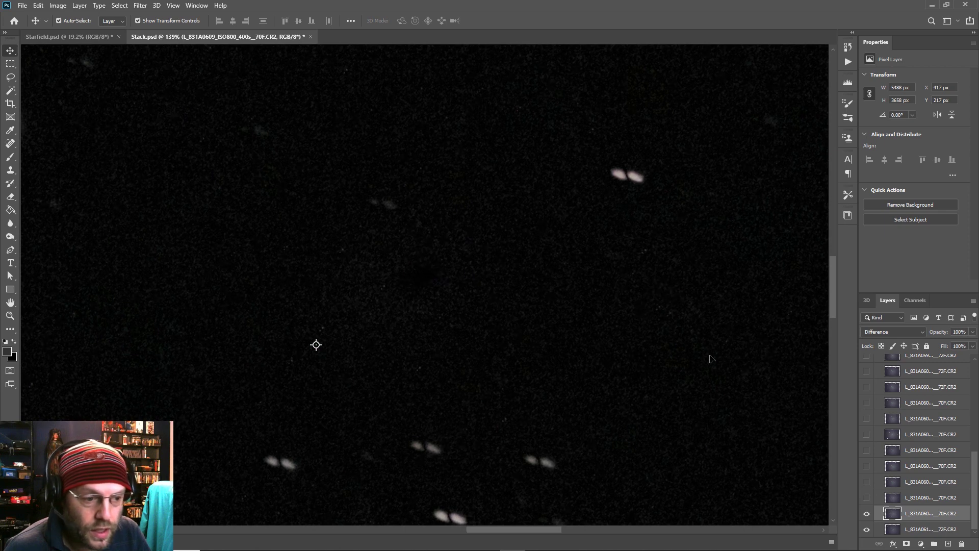
pyautogui.click(903, 334)
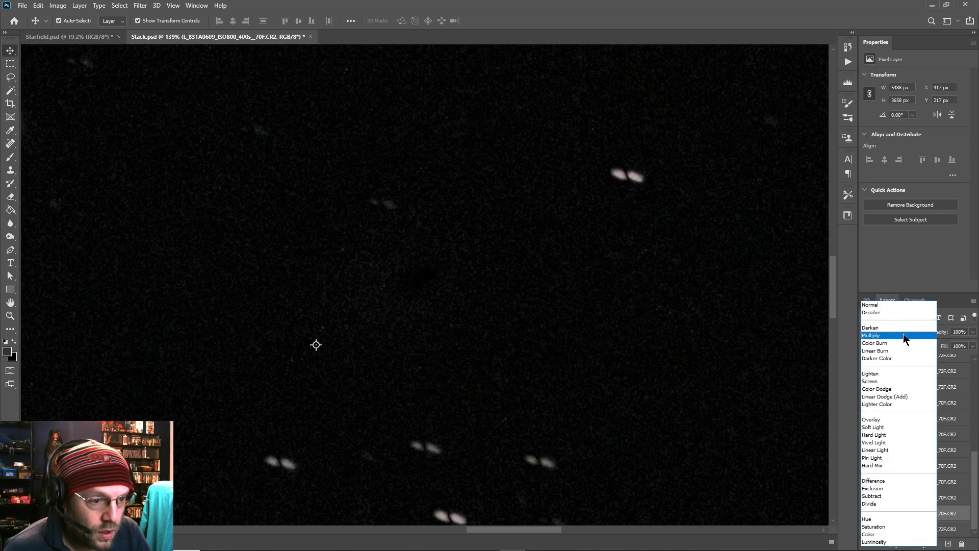
pyautogui.click(886, 308)
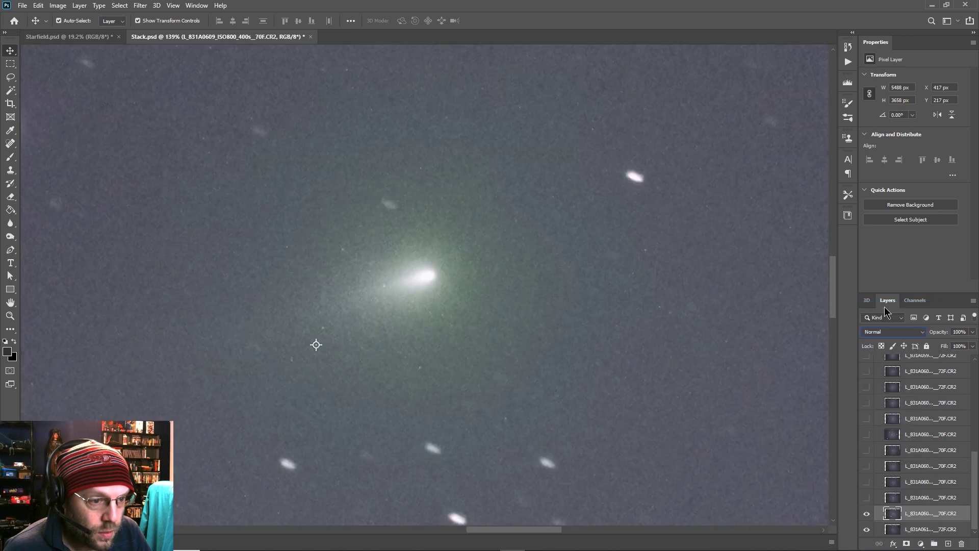
pyautogui.click(866, 514)
# - Align the comet in L_831A0608 with the bottom exposure using Difference blending, and hide the layer after restoring Normal
pyautogui.click(866, 497)
pyautogui.click(913, 491)
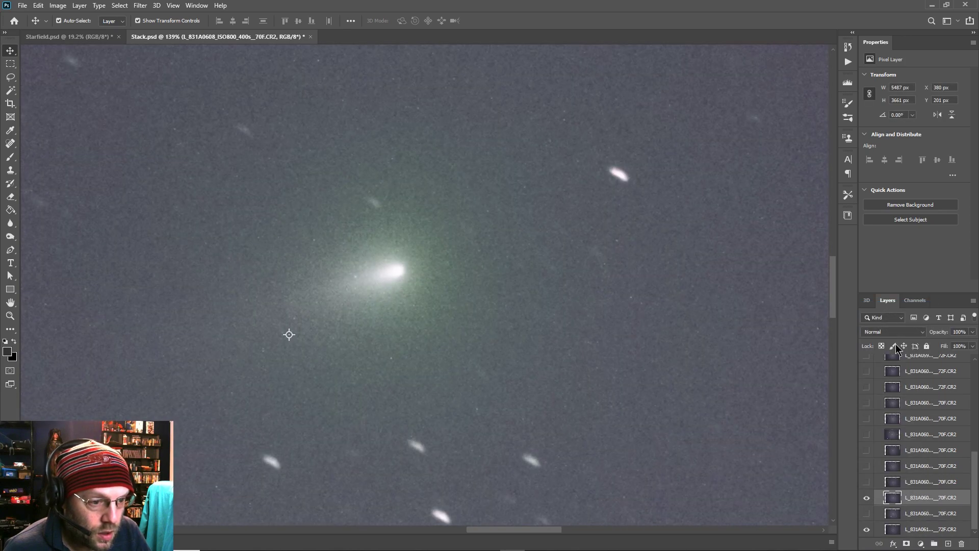
pyautogui.click(881, 331)
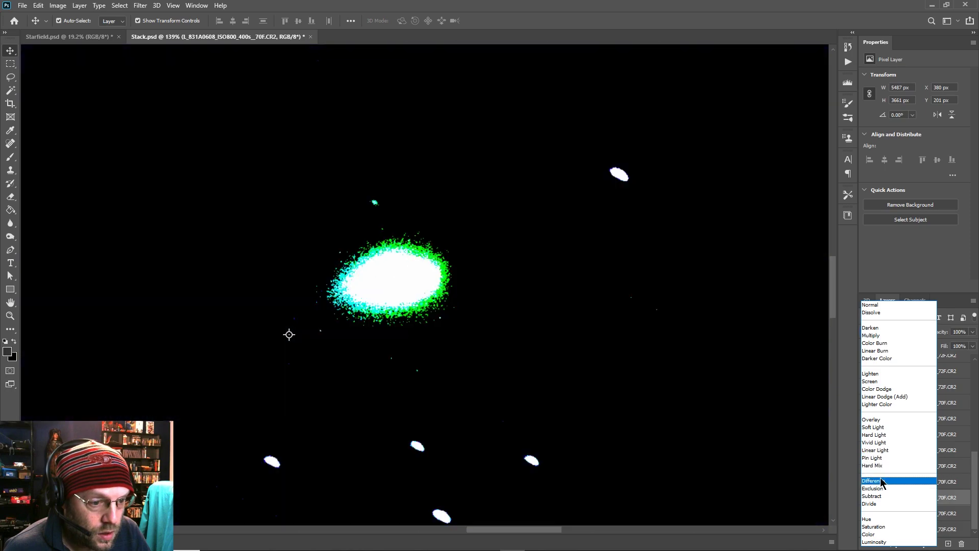
pyautogui.click(881, 479)
pyautogui.moveTo(486, 316); pyautogui.dragTo(514, 320)
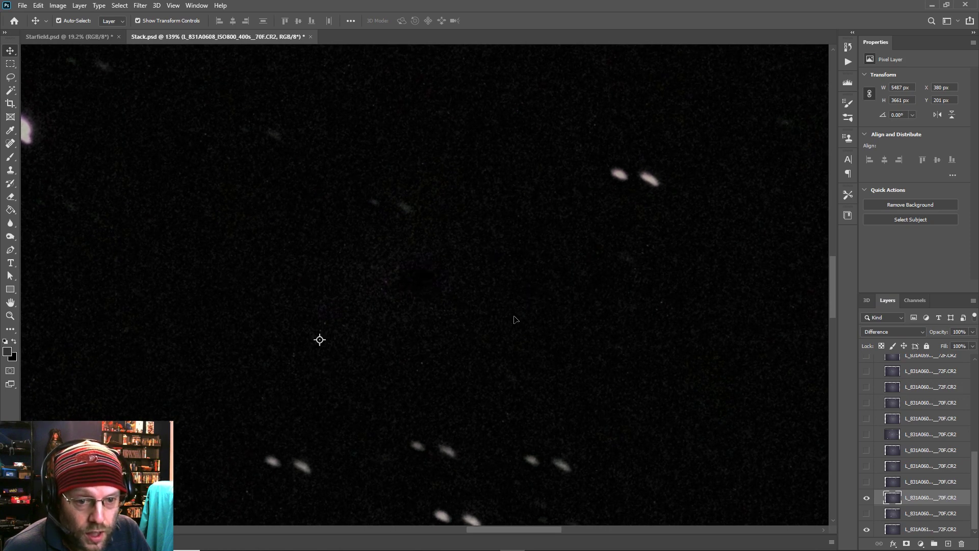
pyautogui.click(885, 332)
pyautogui.click(882, 305)
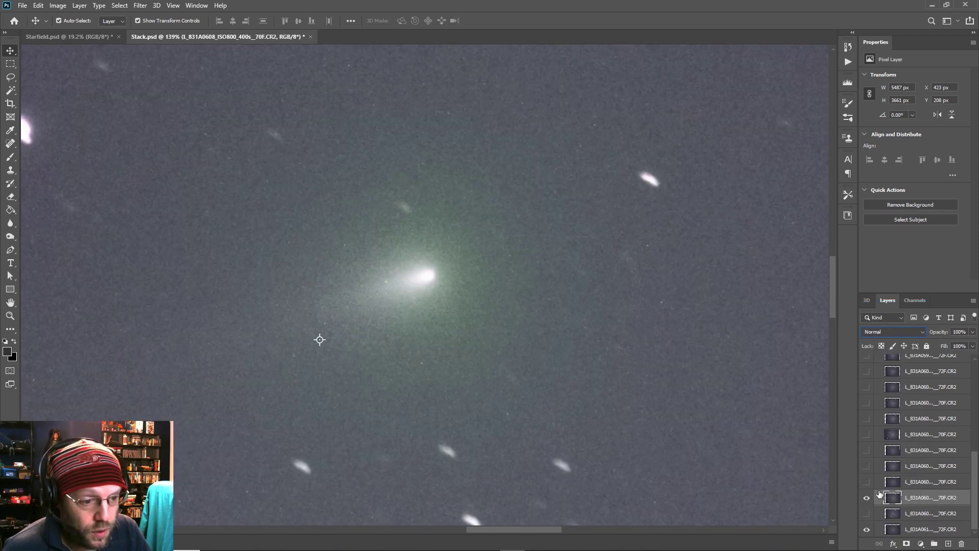
pyautogui.click(866, 497)
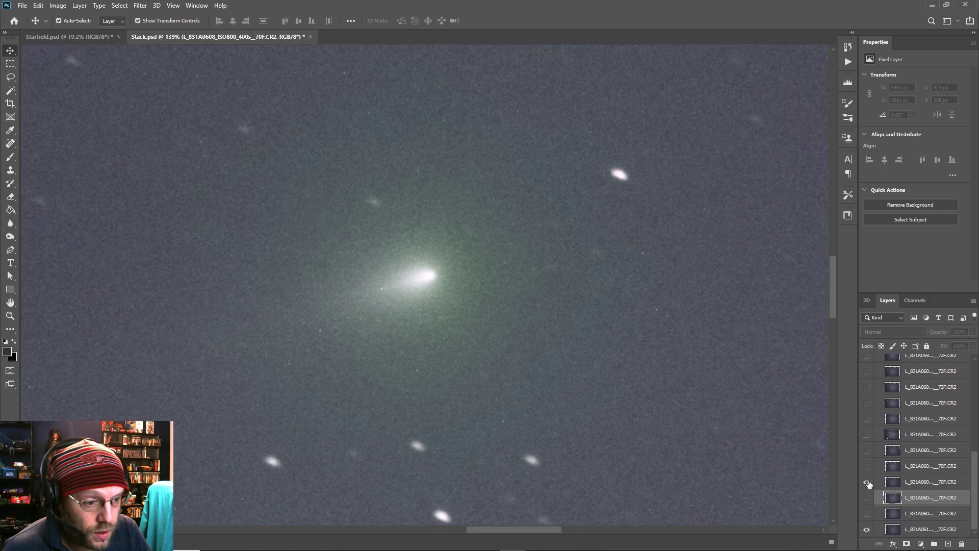
# - Align the comet in the L_831A0607 layer with the bottom exposure using Difference blending, and hide the layer
pyautogui.click(866, 483)
pyautogui.click(913, 485)
pyautogui.click(899, 332)
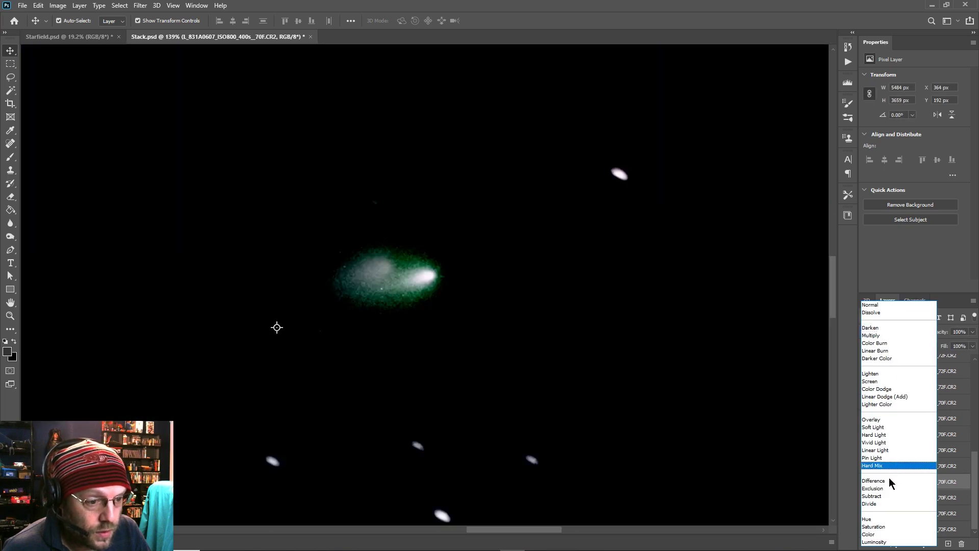
pyautogui.click(889, 481)
pyautogui.moveTo(521, 371); pyautogui.dragTo(555, 377)
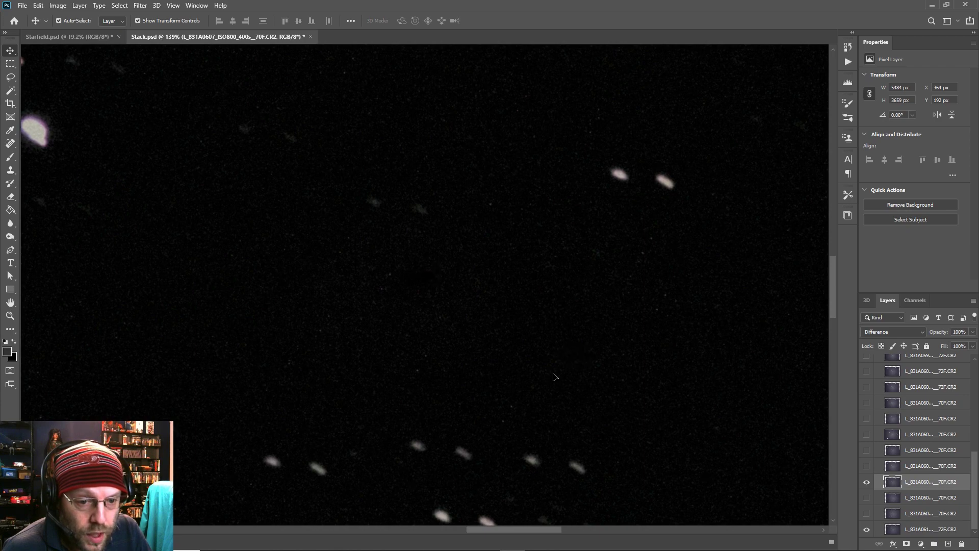
pyautogui.click(867, 482)
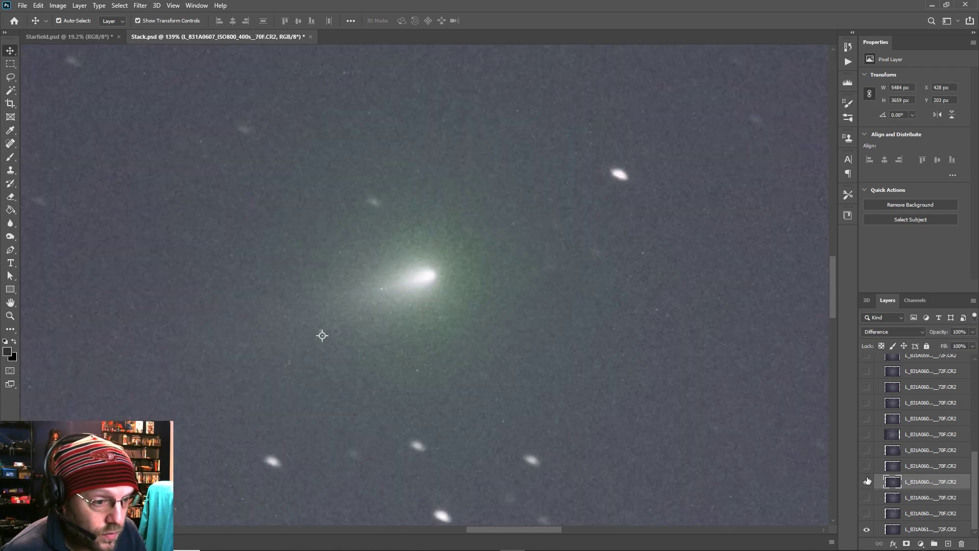
# - Align the comet in the fifth exposure from the stack's end with the bottom exposure in Difference mode, and hide that layer
pyautogui.click(866, 466)
pyautogui.click(913, 466)
pyautogui.click(896, 332)
pyautogui.click(878, 472)
pyautogui.moveTo(400, 306); pyautogui.dragTo(459, 314)
pyautogui.click(866, 466)
# - Align the comet in the sixth exposure from the stack's end with the bottom exposure in Difference mode, and hide that layer
pyautogui.click(866, 450)
pyautogui.click(913, 453)
pyautogui.click(895, 332)
pyautogui.click(878, 473)
pyautogui.moveTo(453, 351); pyautogui.dragTo(526, 363)
pyautogui.click(867, 451)
# - Align the seventh exposure from the stack's end to the bottom exposure's comet in Difference mode, and hide it after restoring Normal
pyautogui.click(866, 435)
pyautogui.click(913, 435)
pyautogui.click(895, 332)
pyautogui.click(878, 473)
pyautogui.moveTo(288, 296); pyautogui.dragTo(558, 394)
pyautogui.click(895, 332)
pyautogui.click(870, 306)
pyautogui.click(866, 434)
# - Show the eighth exposure from the stack's end in Difference mode and align its comet with the bottom exposure
pyautogui.click(866, 418)
pyautogui.click(913, 419)
pyautogui.click(895, 332)
pyautogui.click(878, 473)
pyautogui.moveTo(406, 361); pyautogui.dragTo(514, 378)
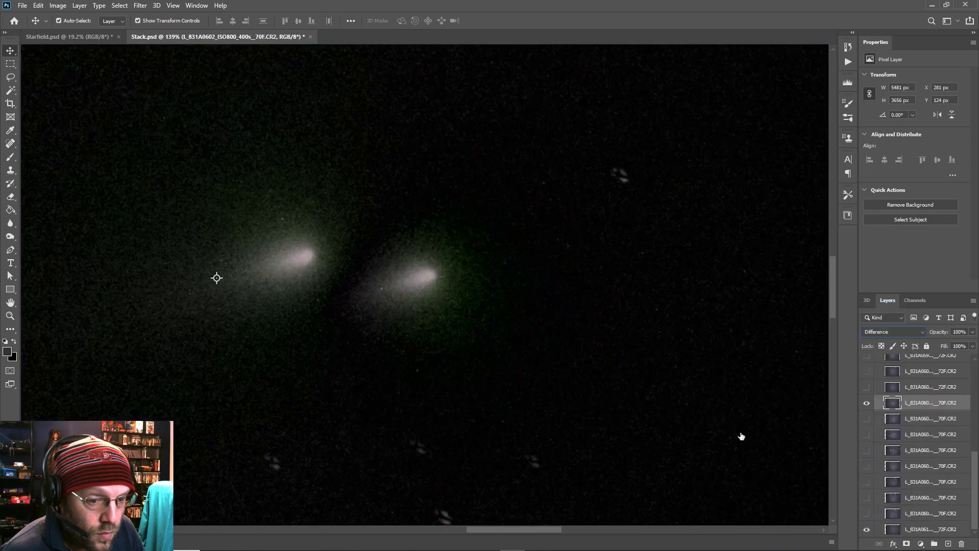
# - Move the L_831A0602 layer onto the bottom exposure's comet, and hide it after restoring Normal blending
pyautogui.moveTo(742, 437); pyautogui.dragTo(638, 354)
pyautogui.click(895, 332)
pyautogui.click(870, 306)
pyautogui.click(866, 402)
# - Align the comet in the L_831A0601 layer using Difference blending, and hide the layer after restoring Normal
pyautogui.click(867, 386)
pyautogui.click(895, 332)
pyautogui.click(878, 473)
pyautogui.click(895, 332)
pyautogui.click(870, 306)
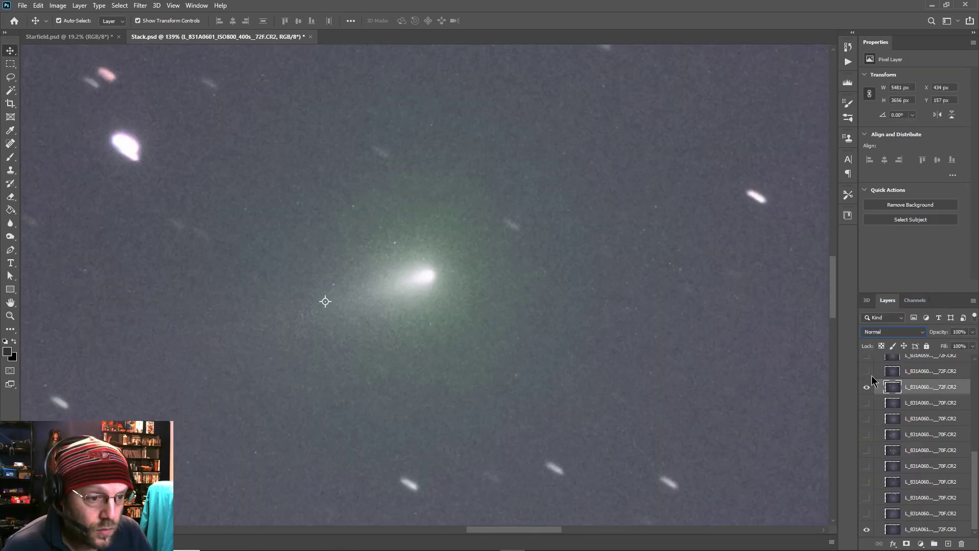
pyautogui.click(867, 387)
# - Align the comet in the exposure just above L_831A0601 using Difference blending, and hide the layer after restoring Normal
pyautogui.click(867, 371)
pyautogui.click(913, 370)
pyautogui.click(895, 332)
pyautogui.click(877, 473)
pyautogui.moveTo(507, 327); pyautogui.dragTo(658, 352)
pyautogui.click(895, 332)
pyautogui.click(870, 306)
pyautogui.click(867, 370)
# - Align the remaining exposures up to L_831A0585 on the comet using Difference blending, and hide the top layer after restoring Normal
pyautogui.click(913, 356)
pyautogui.click(895, 332)
pyautogui.click(877, 473)
pyautogui.moveTo(505, 332); pyautogui.dragTo(628, 332)
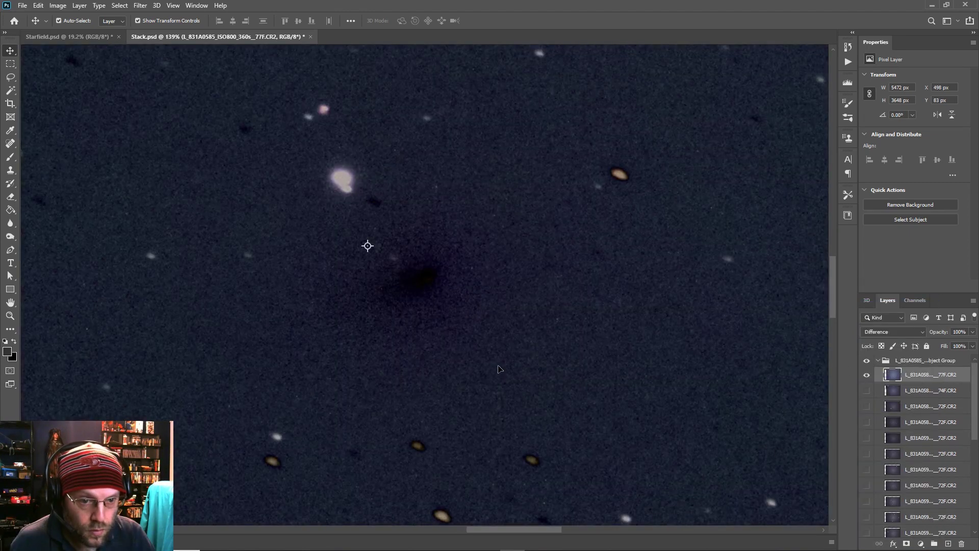
pyautogui.click(887, 332)
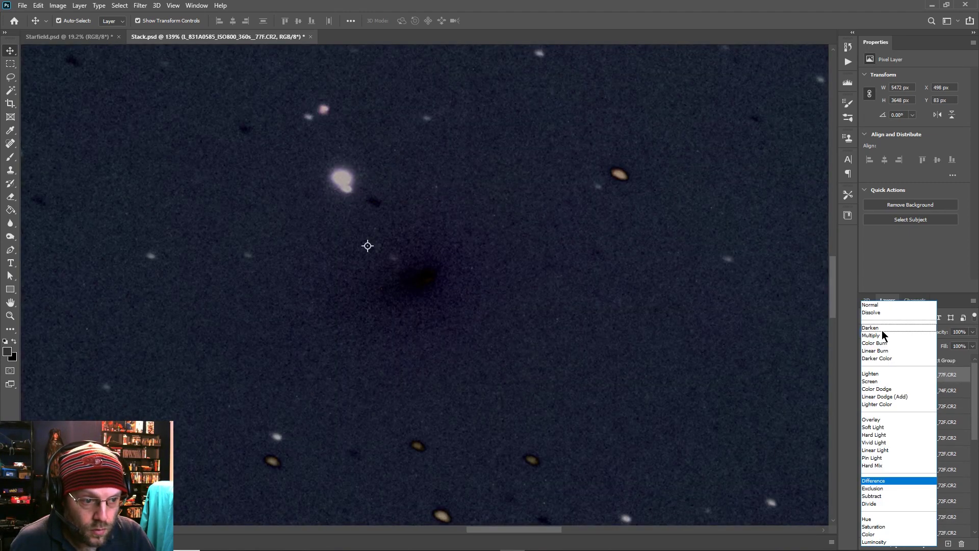
pyautogui.click(877, 305)
pyautogui.click(870, 375)
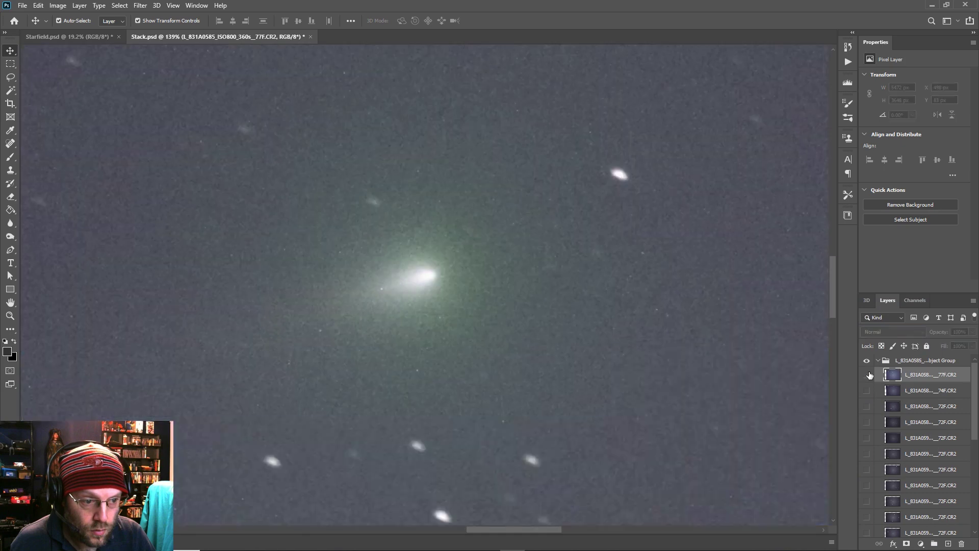
# - Show all the exposure layers again and check the comet alignment by hiding and reshowing the L_831A0585 layer
pyautogui.rightClick(865, 376)
pyautogui.click(887, 386)
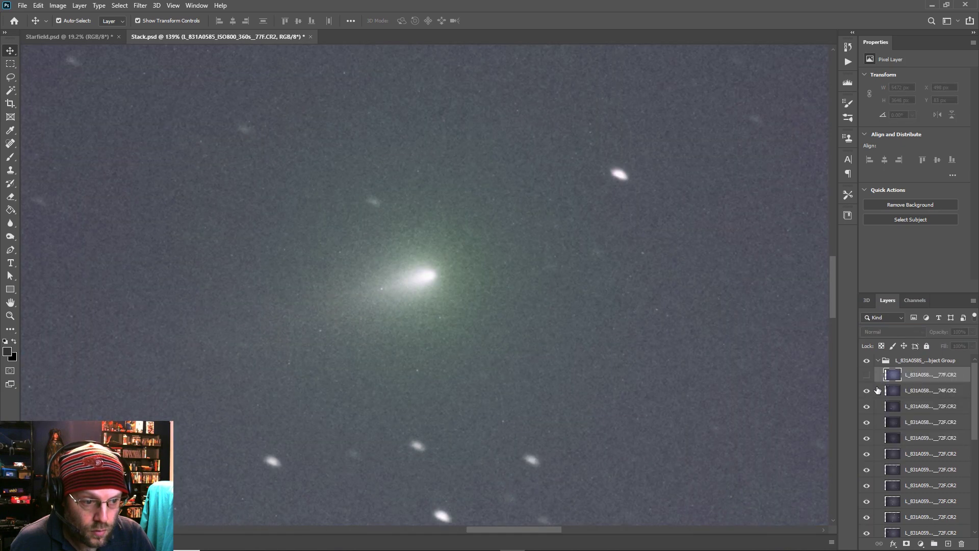
pyautogui.click(867, 376)
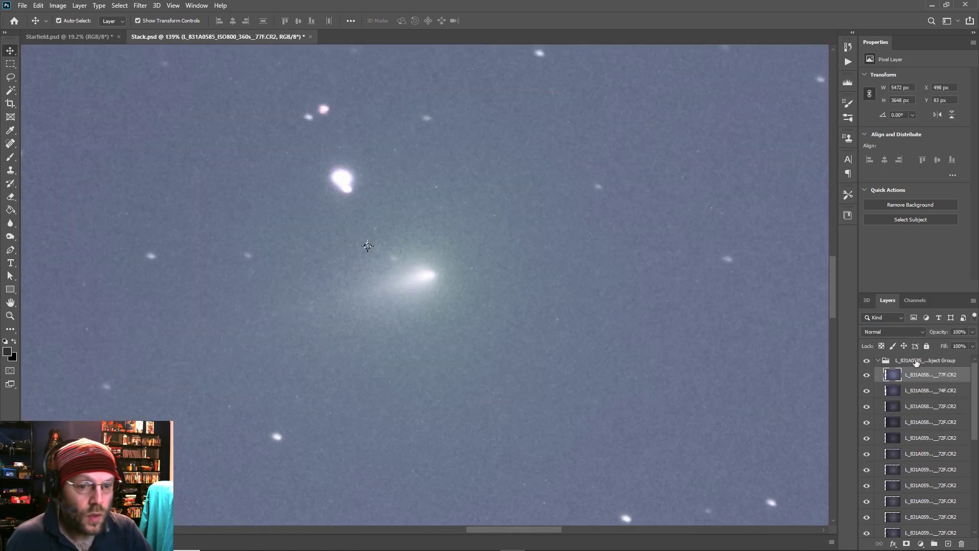
pyautogui.click(867, 376)
pyautogui.click(867, 376)
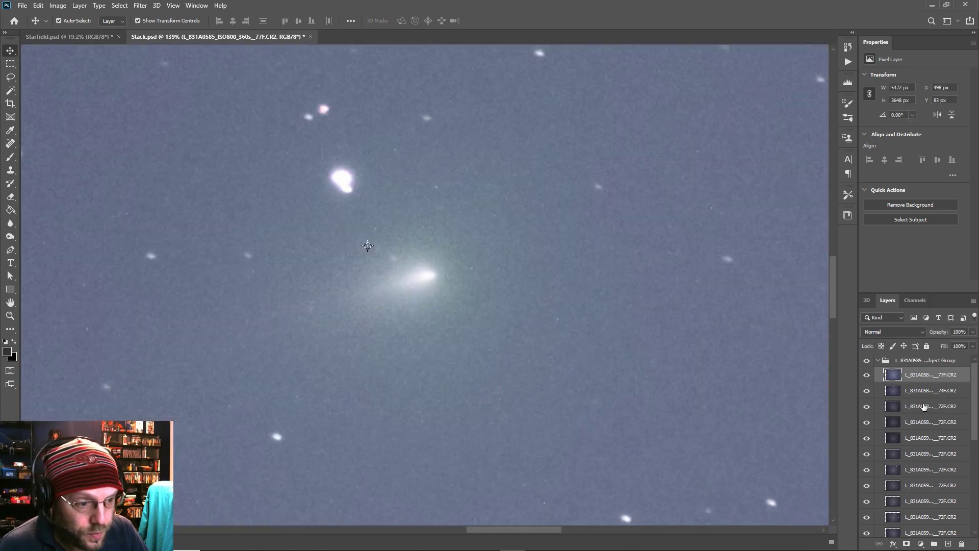
pyautogui.scroll(-6, 924, 406)
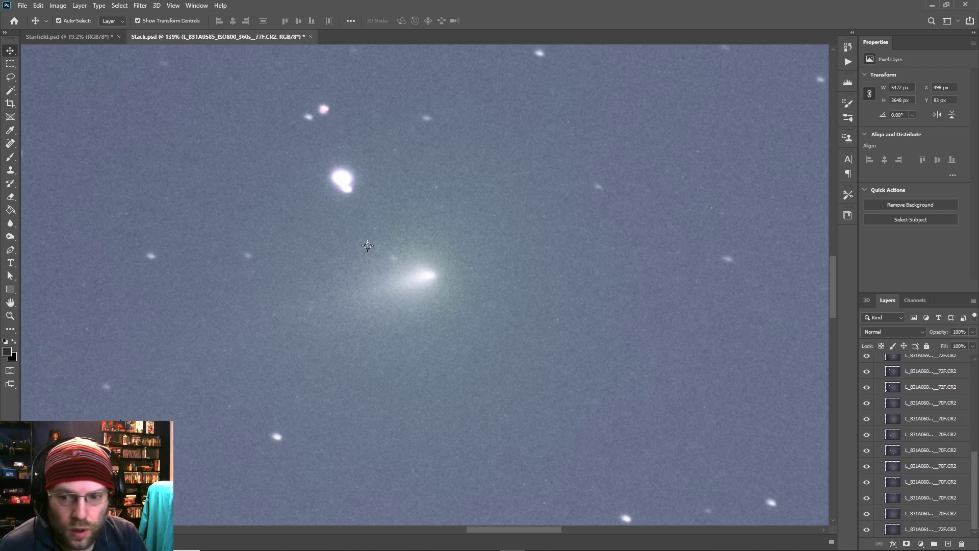
# - Convert the selected L_831A0585 exposure layer to a smart object
pyautogui.click(11, 316)
pyautogui.moveTo(317, 344); pyautogui.dragTo(230, 345)
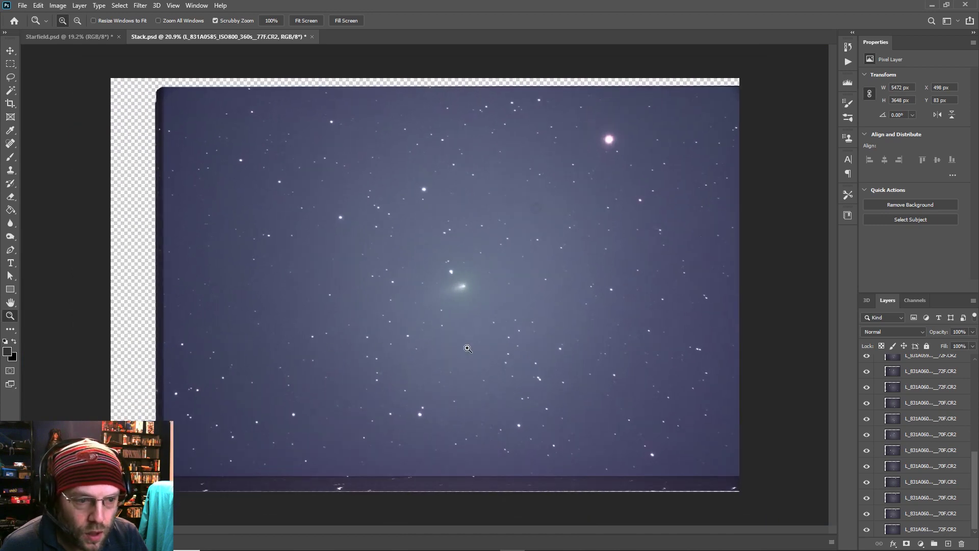
pyautogui.click(58, 5)
pyautogui.moveTo(79, 5)
pyautogui.moveTo(173, 199)
pyautogui.click(216, 200)
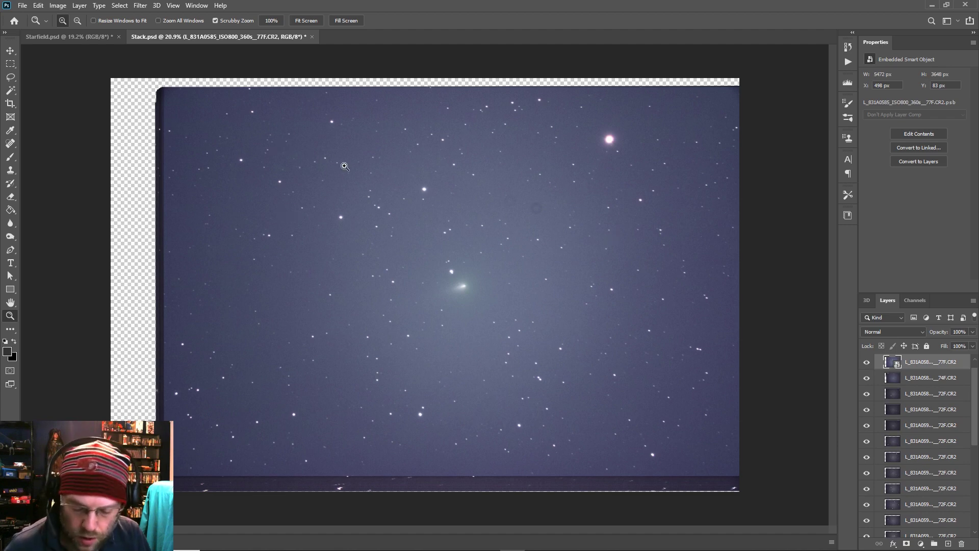
# - Undo the single-layer smart object conversion, and convert all the exposure layers together to one smart object
pyautogui.hotkey('ctrl', 'z')
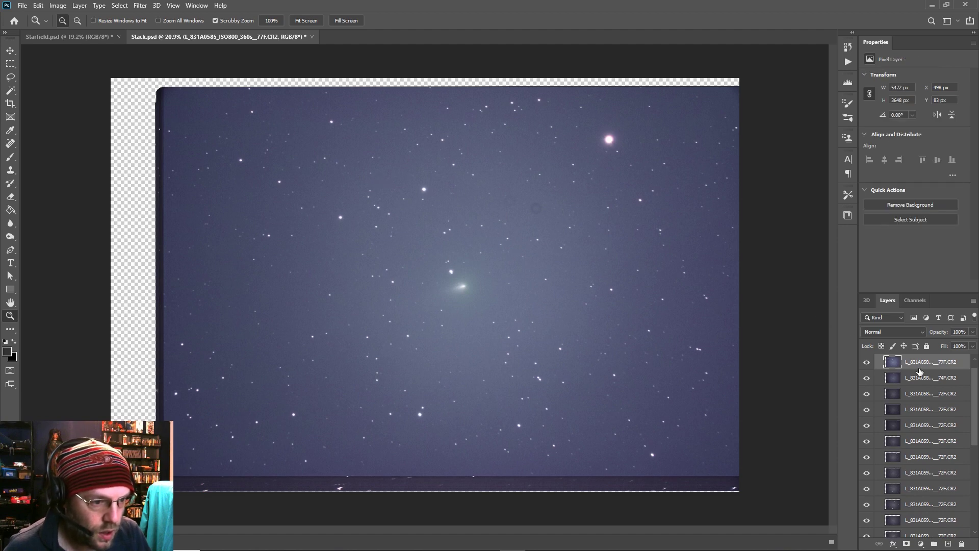
pyautogui.moveTo(974, 380); pyautogui.dragTo(976, 487)
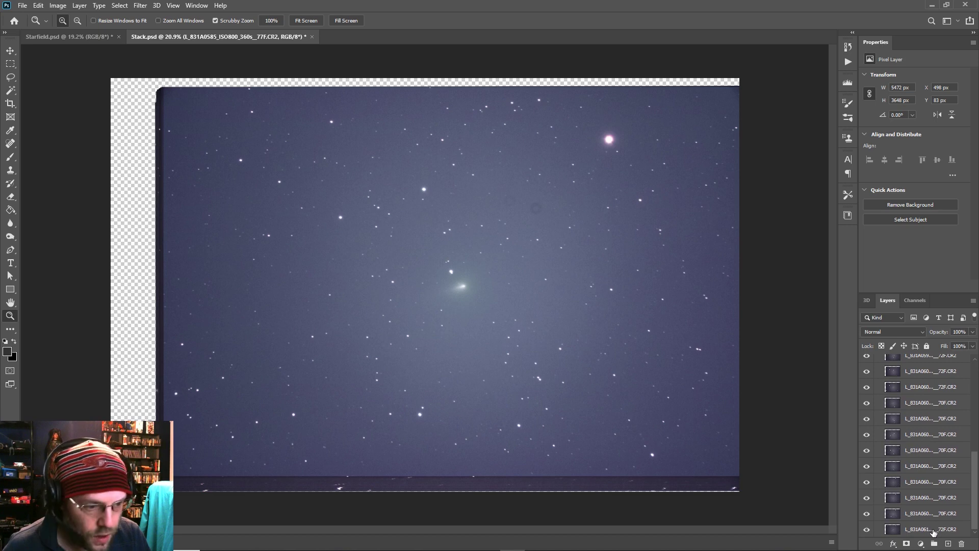
pyautogui.keyDown('shift'); pyautogui.click(934, 530); pyautogui.keyUp('shift')
pyautogui.click(80, 6)
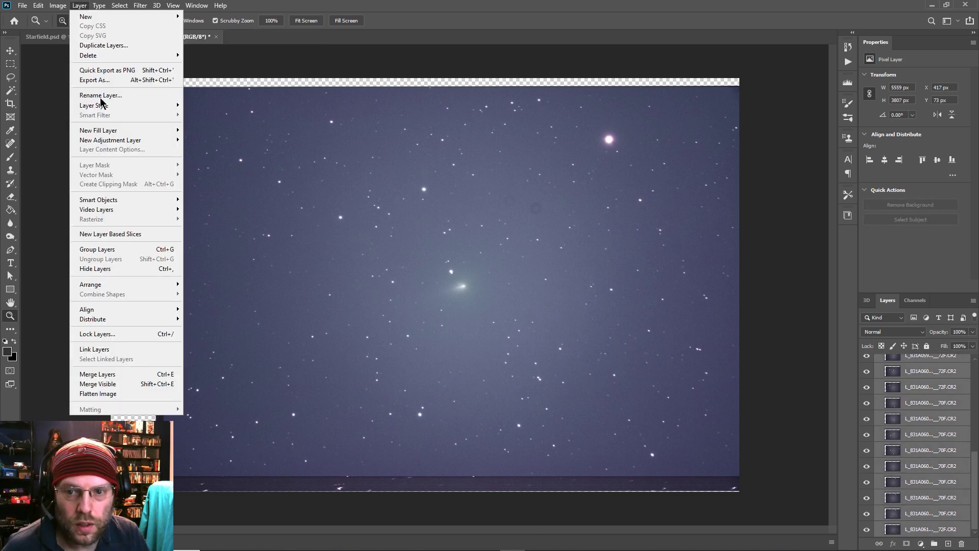
pyautogui.moveTo(135, 199)
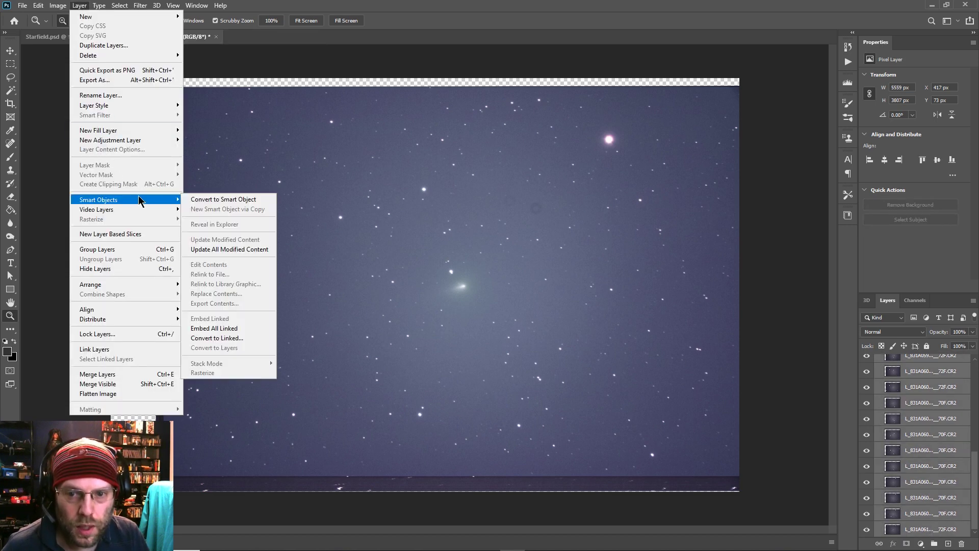
pyautogui.click(207, 198)
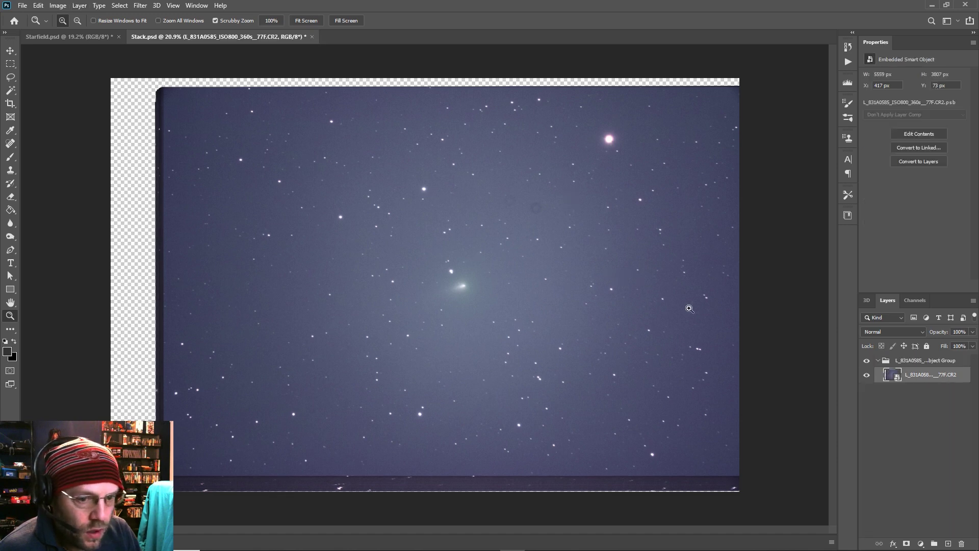
# - Set the stack mode of the combined smart object to Median
pyautogui.click(58, 5)
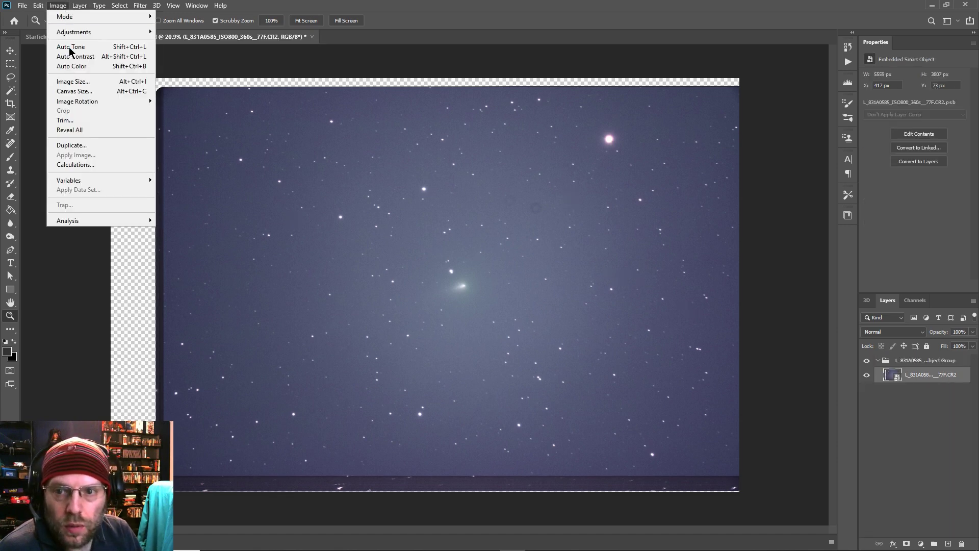
pyautogui.moveTo(80, 5)
pyautogui.moveTo(167, 202)
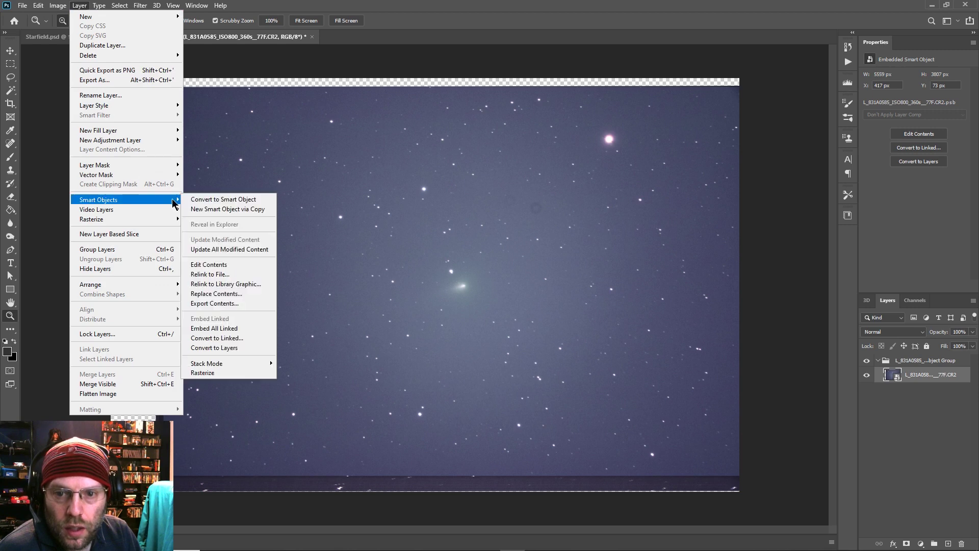
pyautogui.moveTo(238, 363)
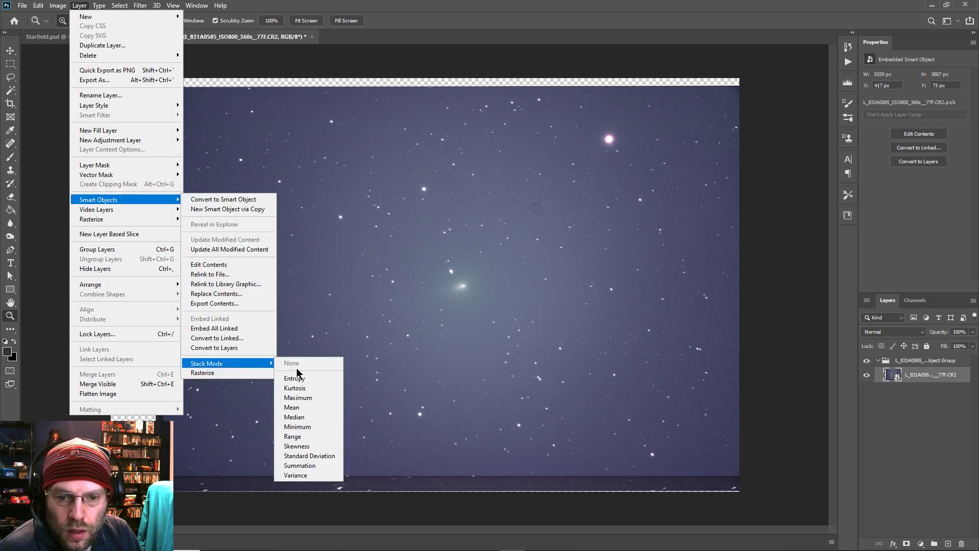
pyautogui.click(305, 418)
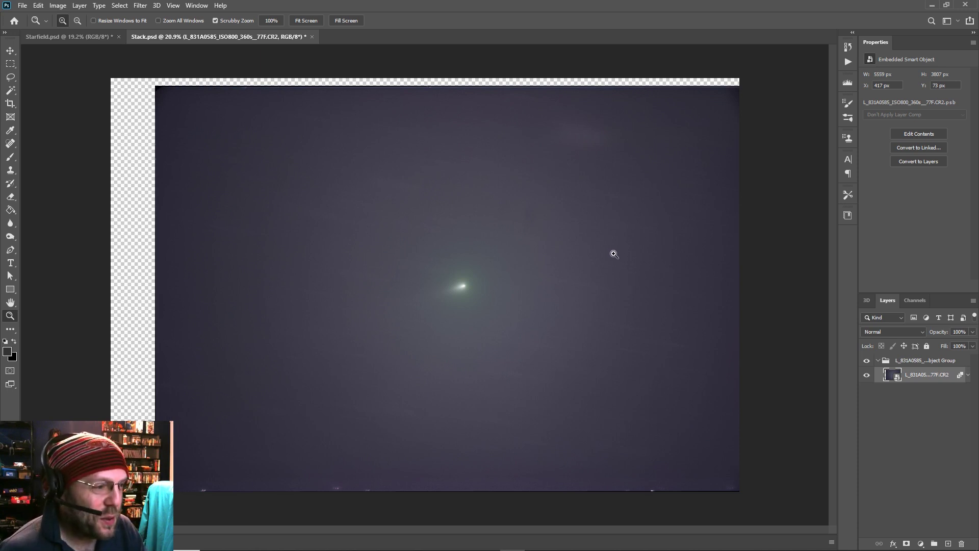
# - Apply a Brightness/Contrast adjustment to the comet stack with brightness about 23 and contrast 31
pyautogui.moveTo(492, 300)
pyautogui.mouseDown()
pyautogui.moveTo(554, 310)
pyautogui.moveTo(494, 311)
pyautogui.mouseUp()
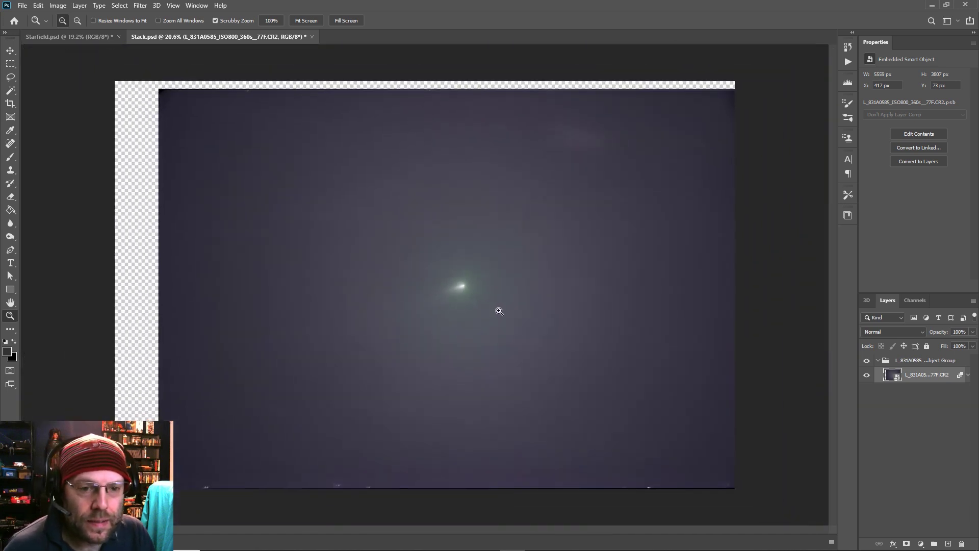
pyautogui.click(57, 5)
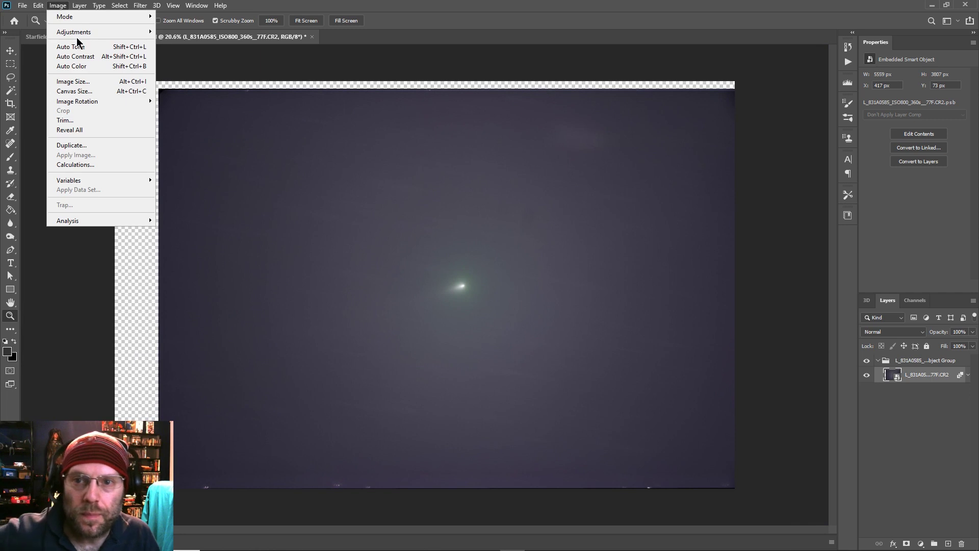
pyautogui.moveTo(91, 33)
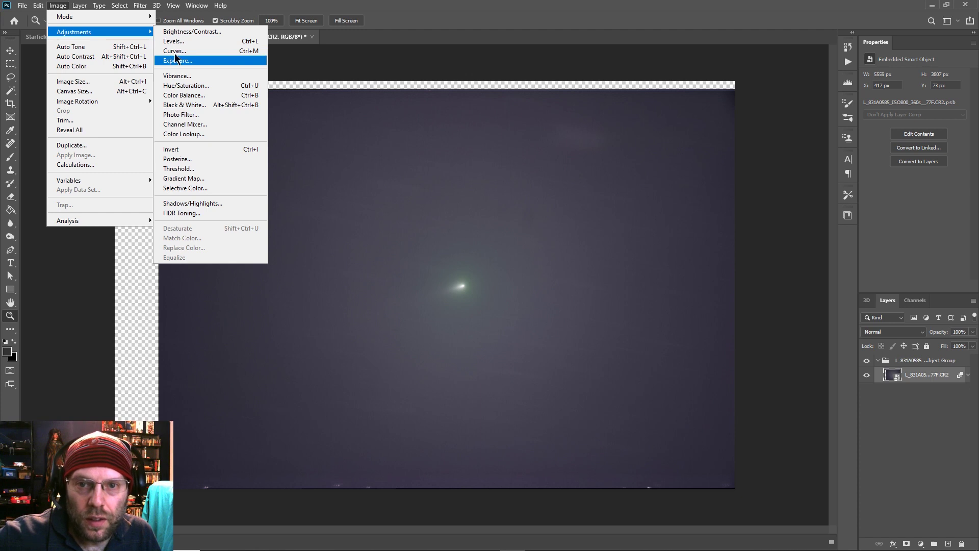
pyautogui.click(192, 31)
pyautogui.moveTo(463, 175); pyautogui.dragTo(485, 198)
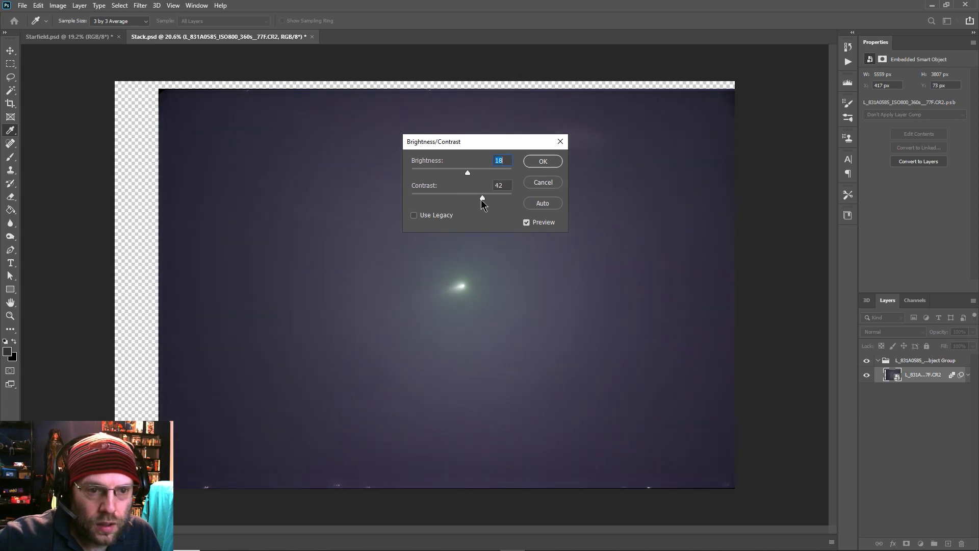
pyautogui.moveTo(478, 200); pyautogui.dragTo(476, 200)
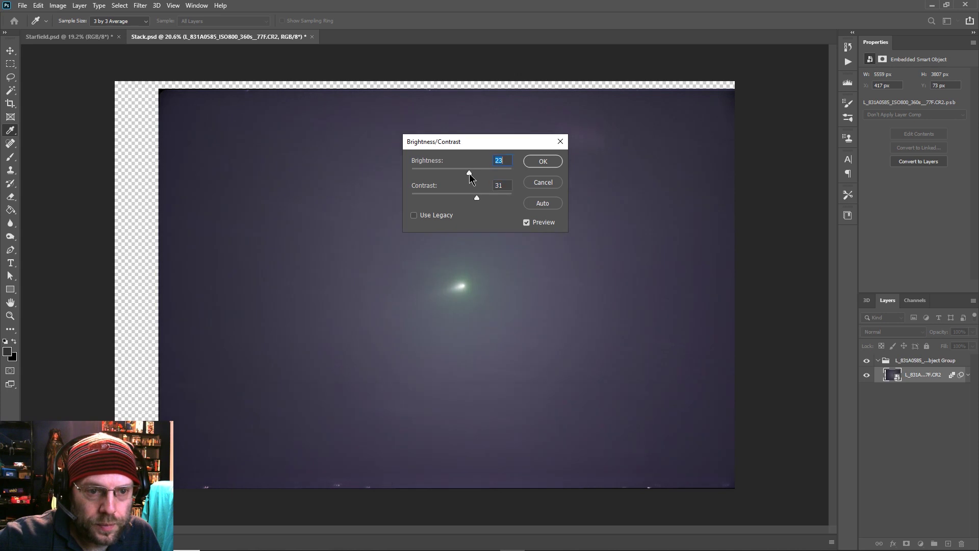
pyautogui.click(543, 162)
pyautogui.press('z')
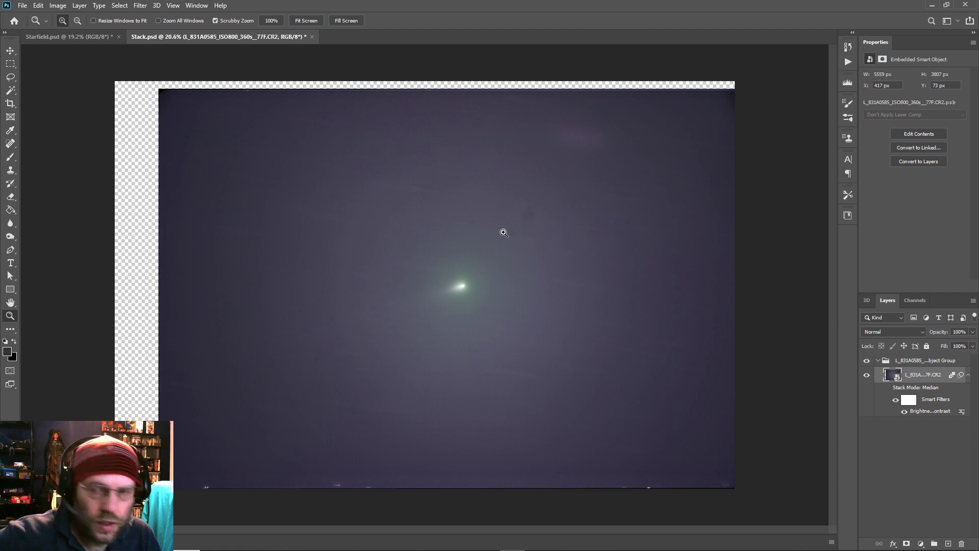
# - Rasterize the median-stacked smart object to a pixel layer
pyautogui.click(56, 7)
pyautogui.moveTo(79, 6)
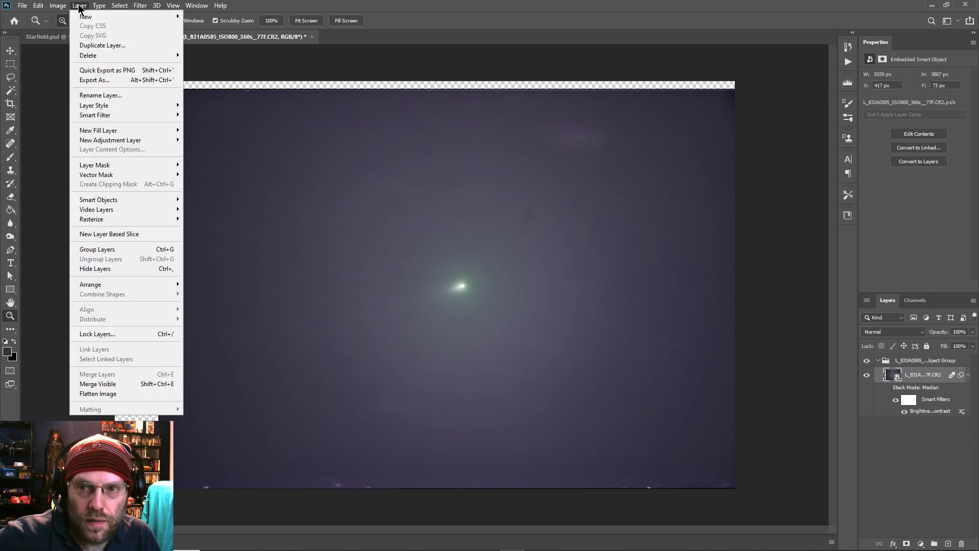
pyautogui.moveTo(177, 220)
pyautogui.click(205, 258)
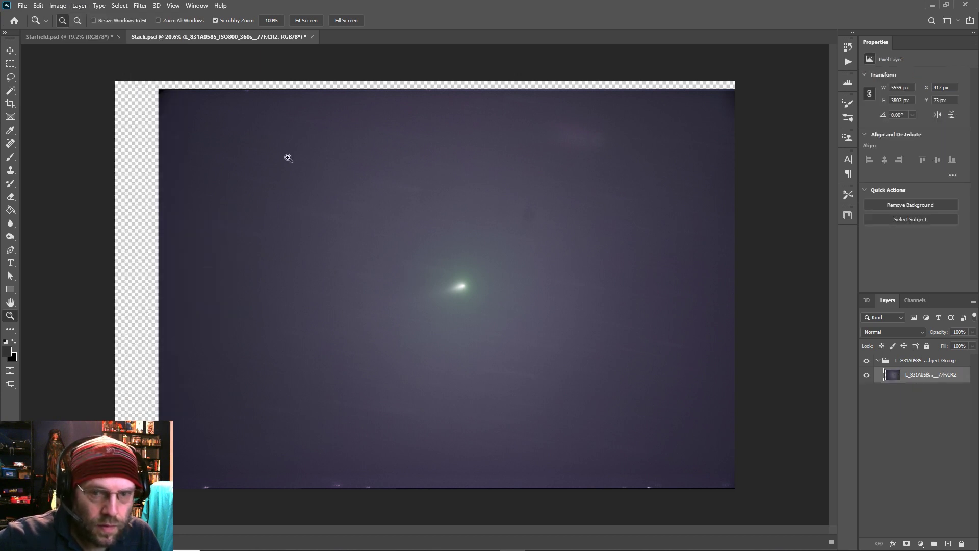
# - Apply the AstroFlat Pro filter to the comet layer with Smoothness 15, Edge Cleanup 76 and Dark Noise Reduction 84
pyautogui.click(138, 6)
pyautogui.moveTo(236, 260)
pyautogui.click(280, 262)
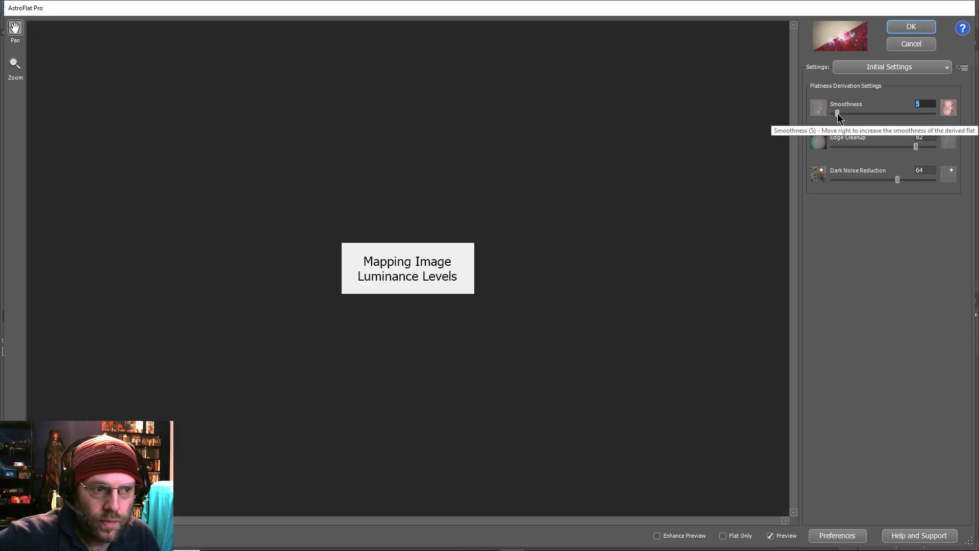
pyautogui.moveTo(839, 117)
pyautogui.mouseDown()
pyautogui.moveTo(856, 116)
pyautogui.moveTo(850, 122)
pyautogui.mouseUp()
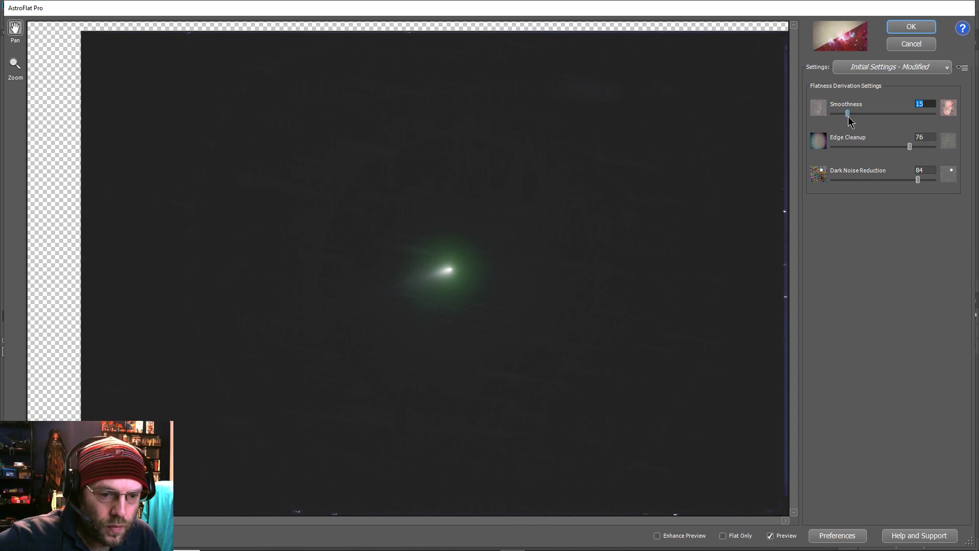
pyautogui.moveTo(848, 117); pyautogui.dragTo(849, 118)
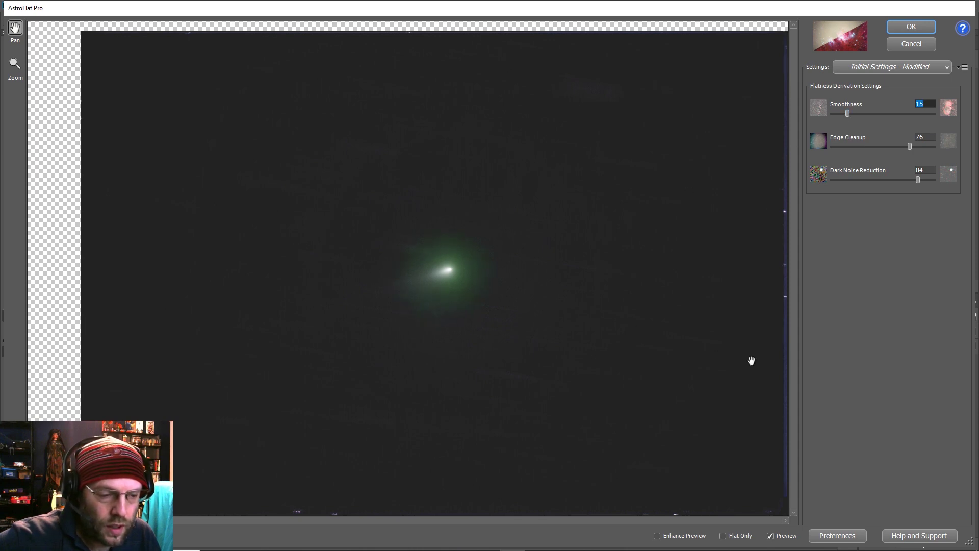
pyautogui.click(895, 30)
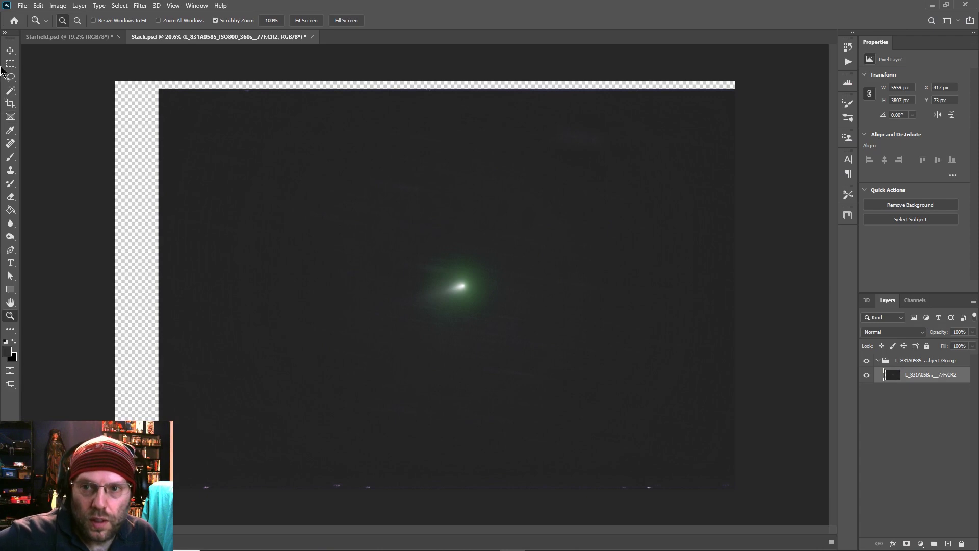
# - Copy the comet layer into Starfield.psd, lower its opacity to 76%, and shift it roughly into place over the stars
pyautogui.click(10, 51)
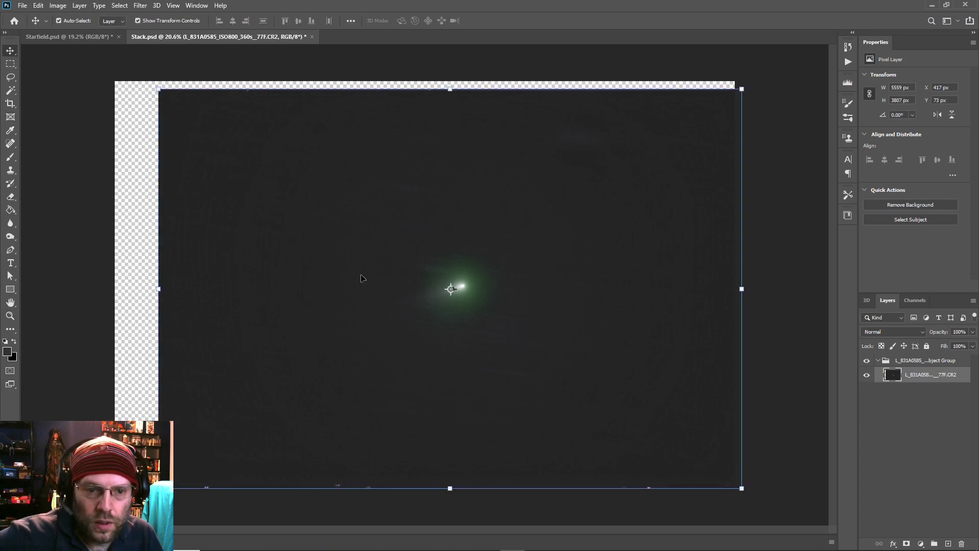
pyautogui.moveTo(360, 278); pyautogui.dragTo(420, 290)
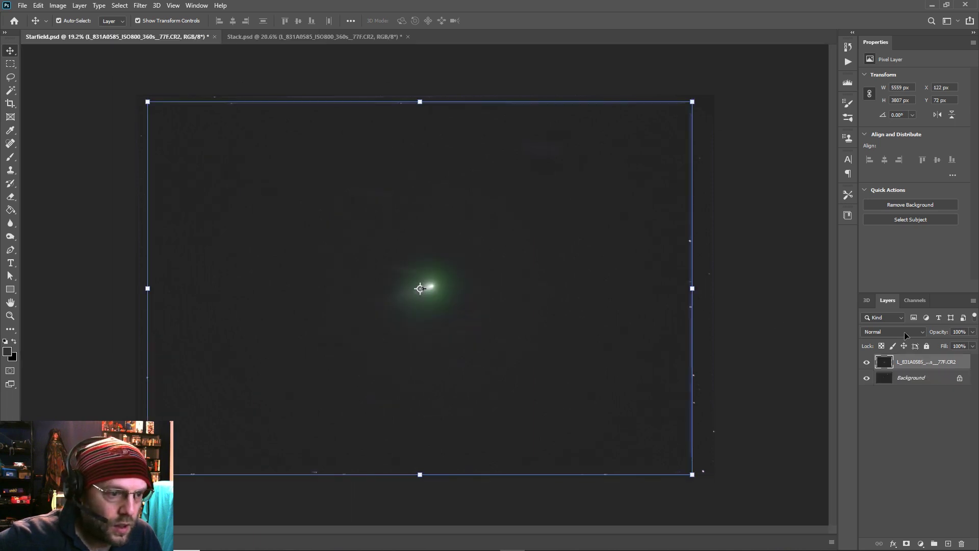
pyautogui.click(972, 331)
pyautogui.moveTo(964, 347)
pyautogui.mouseDown()
pyautogui.moveTo(955, 346)
pyautogui.moveTo(977, 344)
pyautogui.mouseUp()
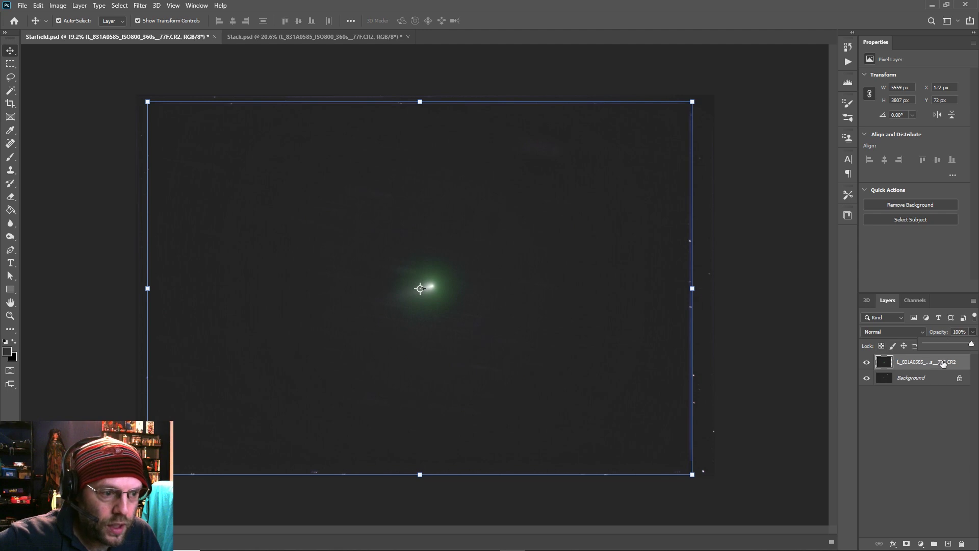
pyautogui.moveTo(972, 348); pyautogui.dragTo(959, 347)
pyautogui.moveTo(575, 334); pyautogui.dragTo(578, 334)
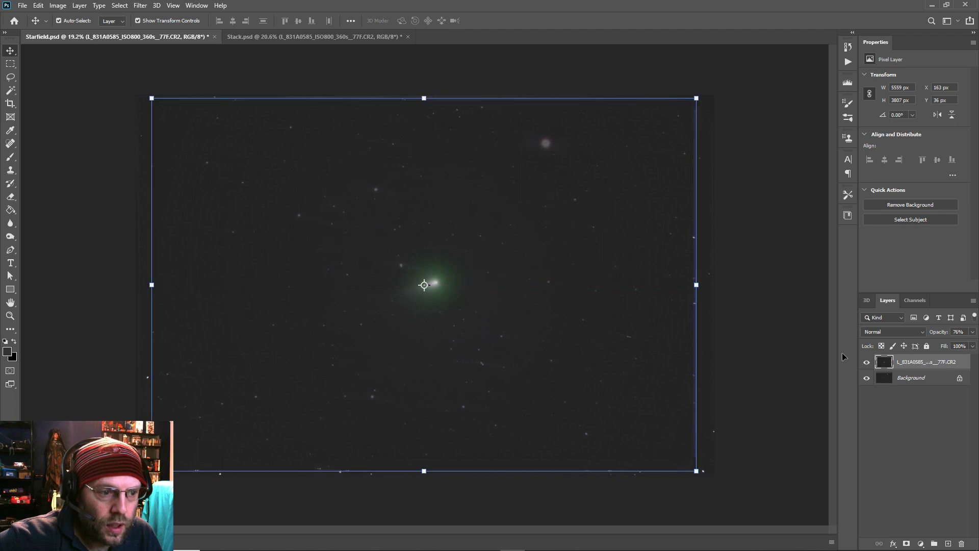
# - Reduce the comet layer's opacity to 53% and fine-tune its position over the star field, then deselect the layer
pyautogui.click(972, 332)
pyautogui.moveTo(962, 346)
pyautogui.mouseDown()
pyautogui.moveTo(971, 347)
pyautogui.moveTo(934, 346)
pyautogui.moveTo(975, 347)
pyautogui.moveTo(951, 349)
pyautogui.mouseUp()
pyautogui.moveTo(545, 317); pyautogui.dragTo(545, 322)
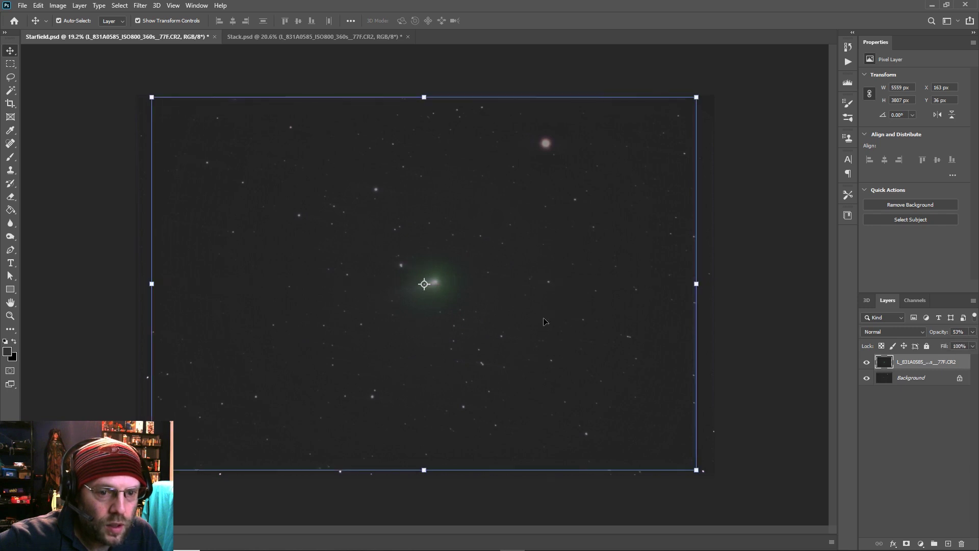
pyautogui.click(788, 334)
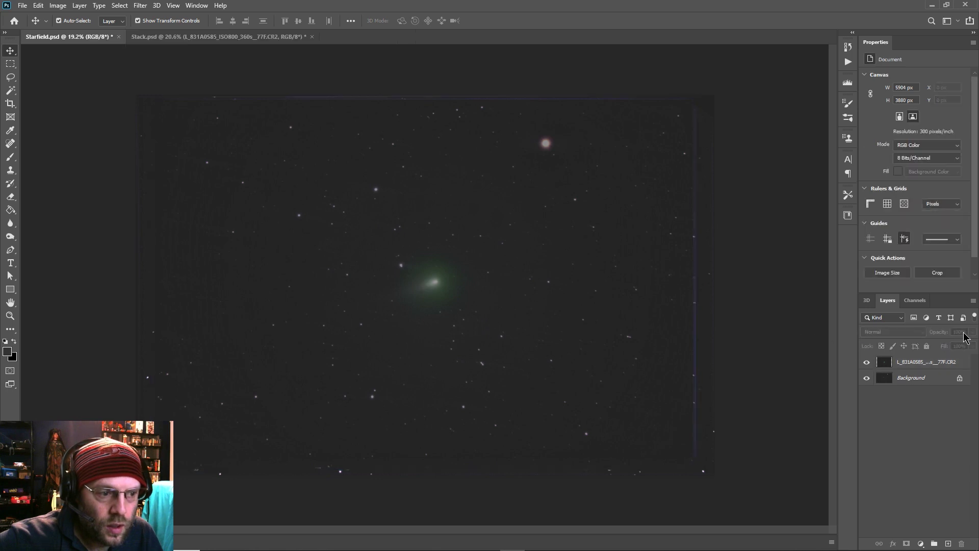
# - Restore the comet layer's opacity to 100%
pyautogui.click(941, 363)
pyautogui.click(972, 331)
pyautogui.moveTo(973, 343)
pyautogui.mouseDown()
pyautogui.moveTo(924, 347)
pyautogui.moveTo(972, 344)
pyautogui.mouseUp()
pyautogui.click(802, 336)
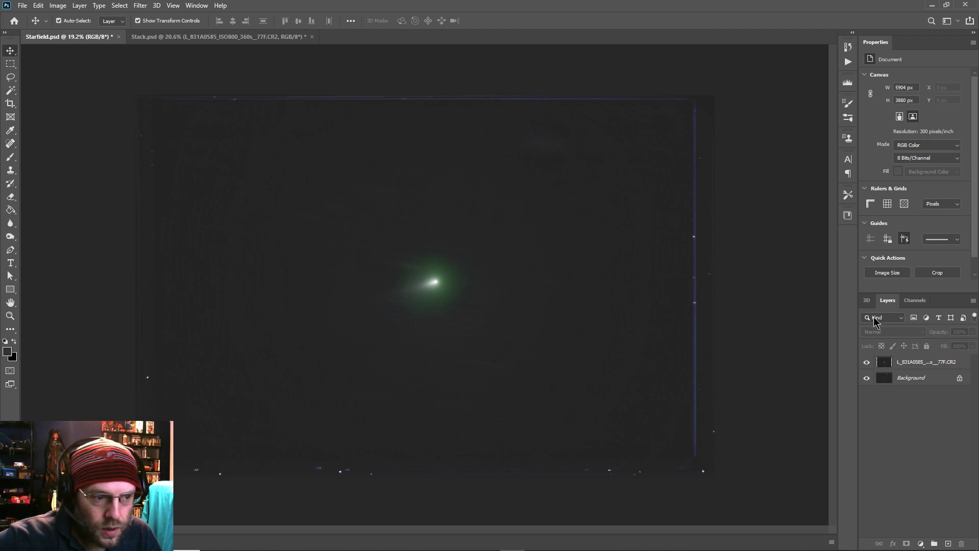
# - Set the comet layer's blend mode to Lighter Color over the star field background
pyautogui.click(911, 364)
pyautogui.click(893, 332)
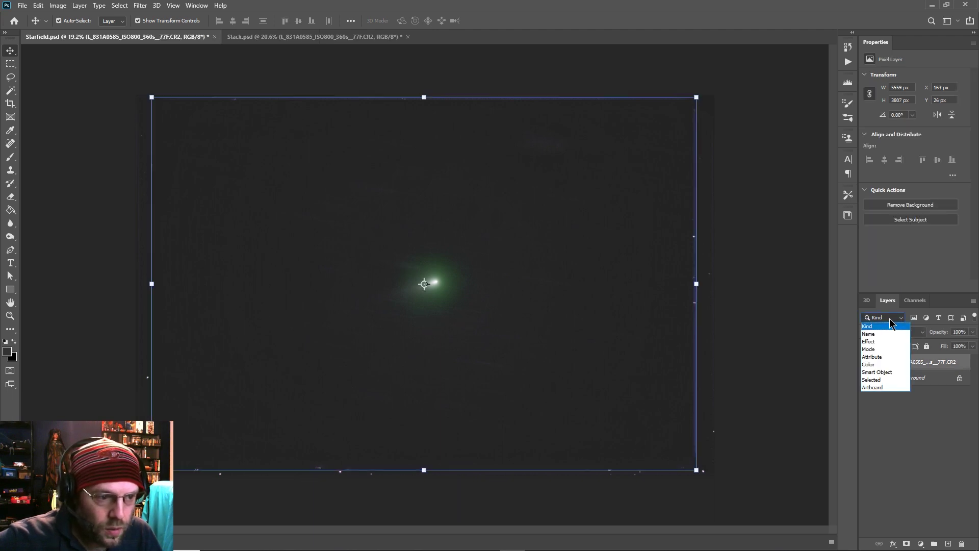
pyautogui.click(916, 337)
pyautogui.click(916, 337)
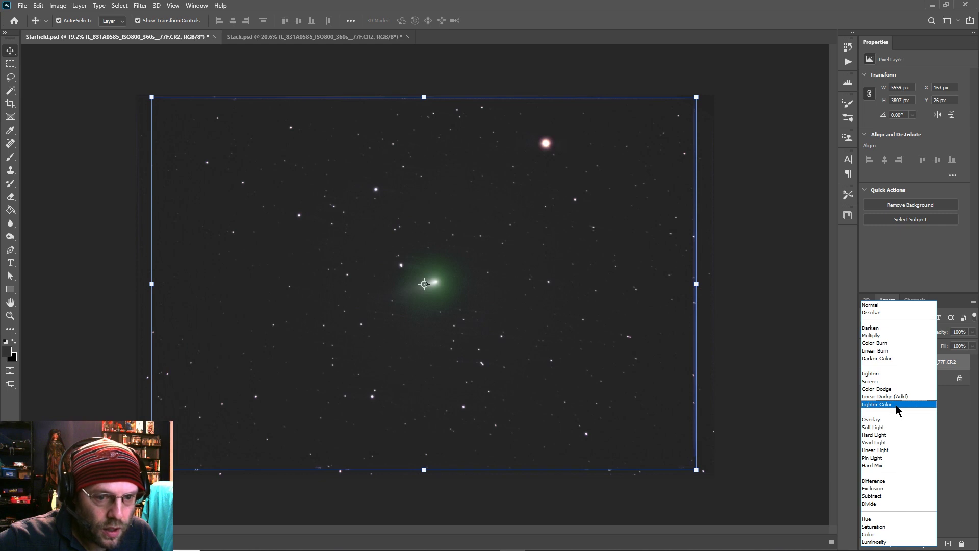
pyautogui.click(899, 404)
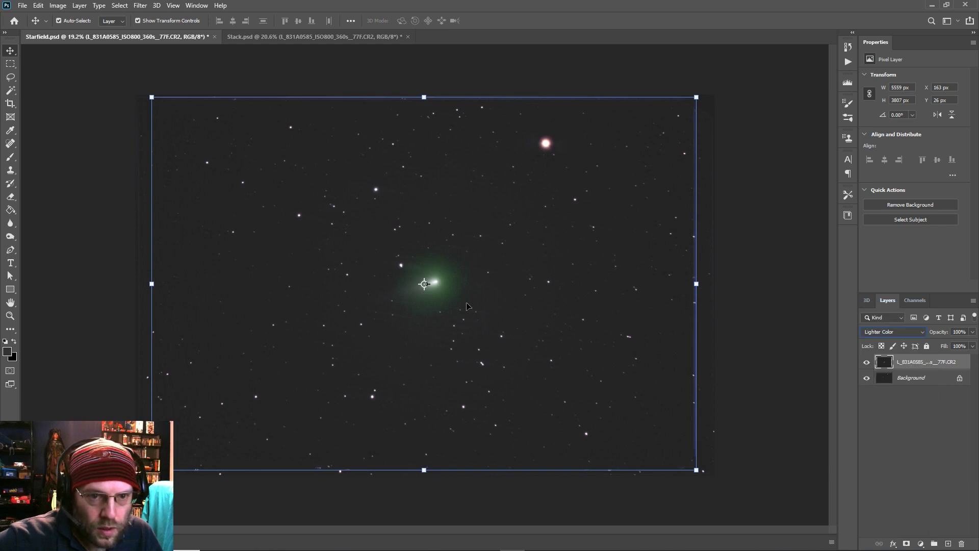
pyautogui.click(739, 309)
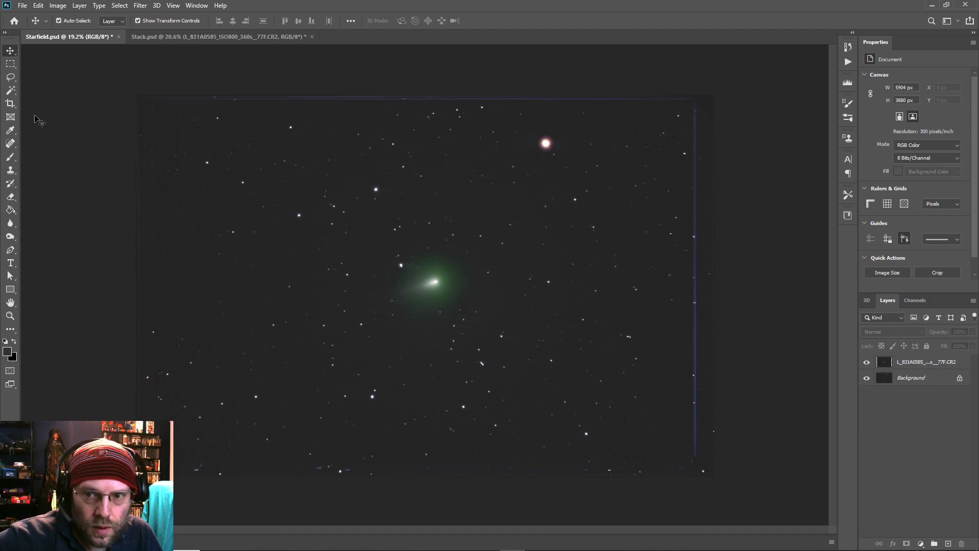
# - Set up the Eraser on the comet layer with a 243 px brush at 20% hardness for work around the comet
pyautogui.click(9, 64)
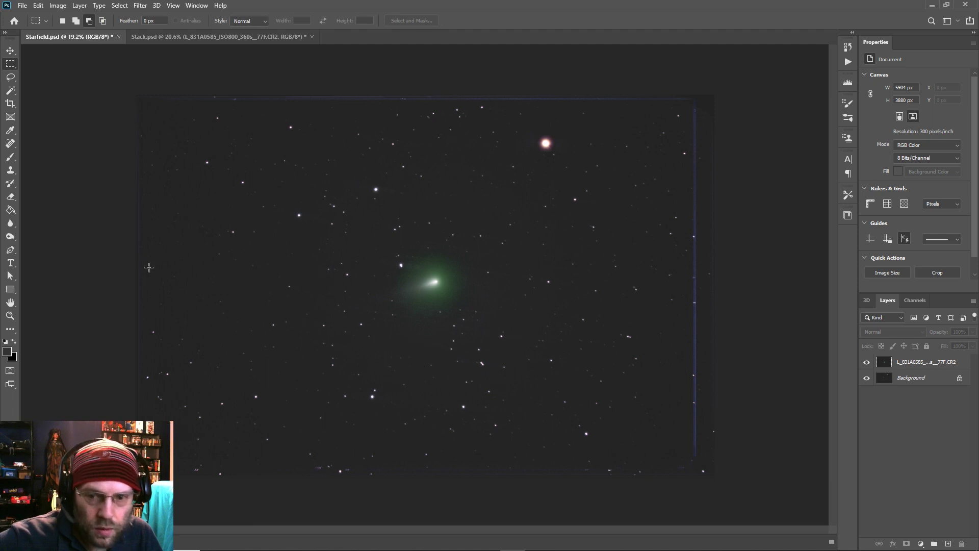
pyautogui.click(10, 315)
pyautogui.moveTo(431, 288); pyautogui.dragTo(488, 291)
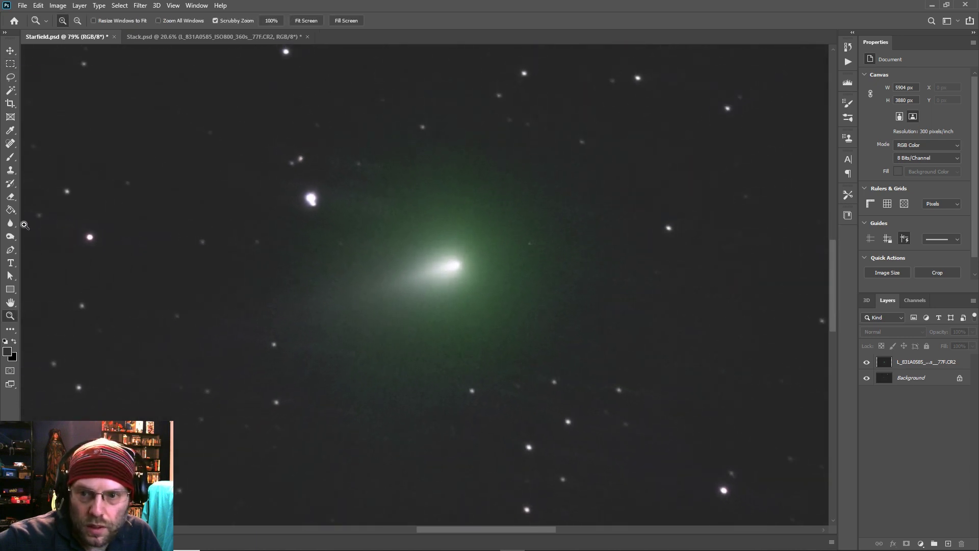
pyautogui.click(10, 196)
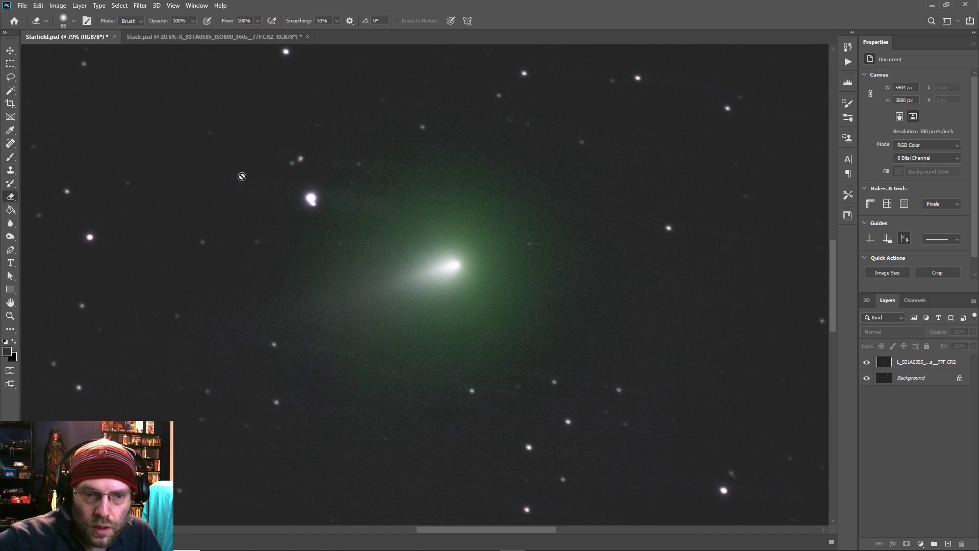
pyautogui.click(939, 364)
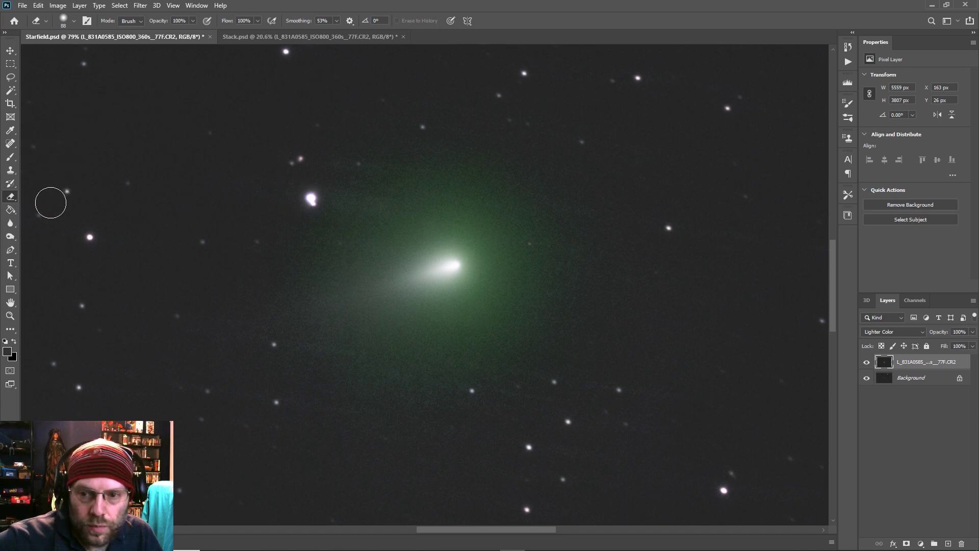
pyautogui.click(63, 25)
pyautogui.moveTo(91, 53); pyautogui.dragTo(105, 54)
pyautogui.click(107, 54)
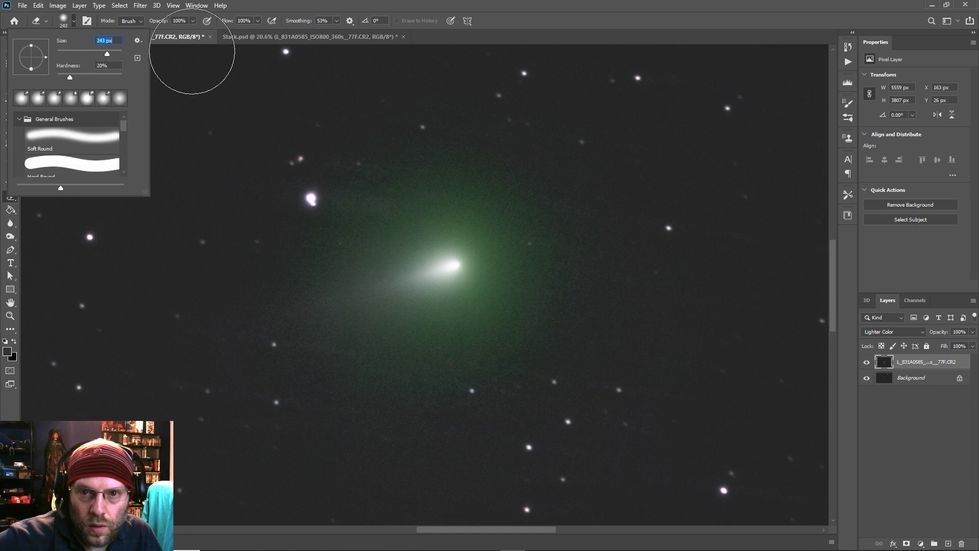
# - Erase the grainy background around the comet's green glow with the eraser at 68% opacity and 66% flow
pyautogui.click(193, 21)
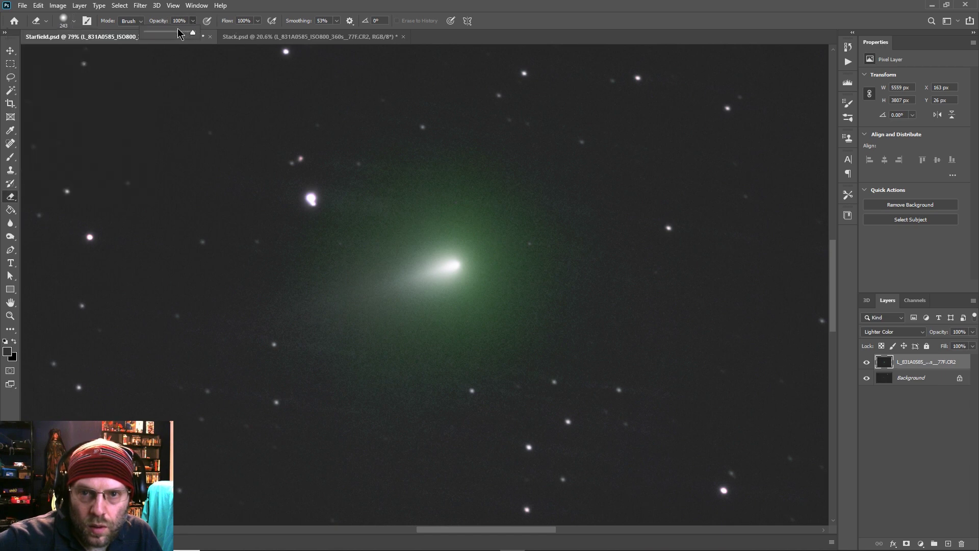
pyautogui.click(256, 22)
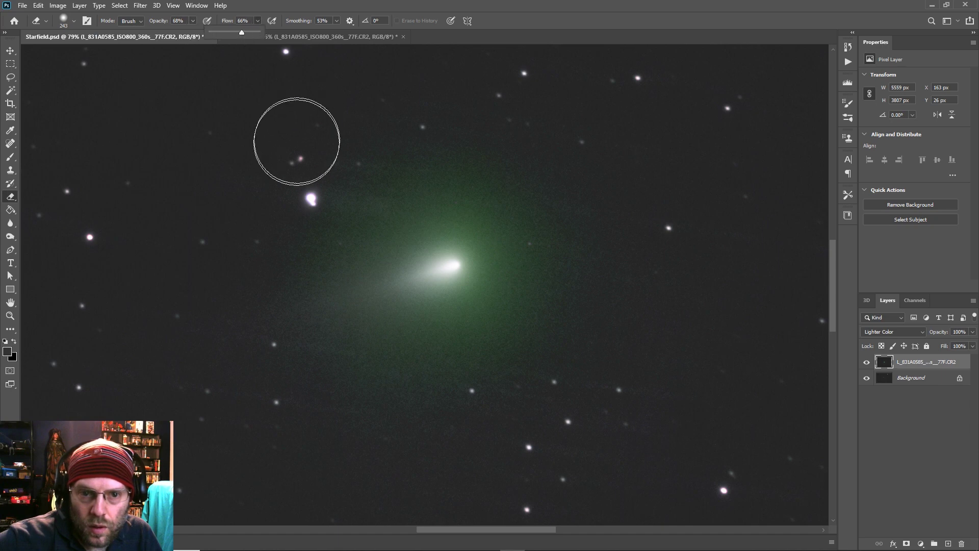
pyautogui.click(251, 208)
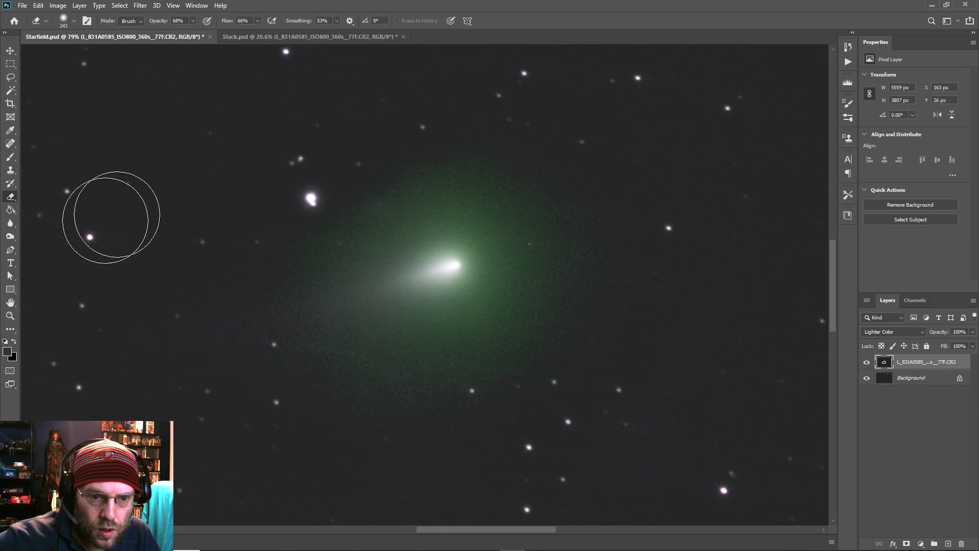
# - Enlarge the eraser to 464 px and erase the blue edge artifacts along the comet layer's bottom and lower right border
pyautogui.click(11, 315)
pyautogui.moveTo(287, 309); pyautogui.dragTo(255, 312)
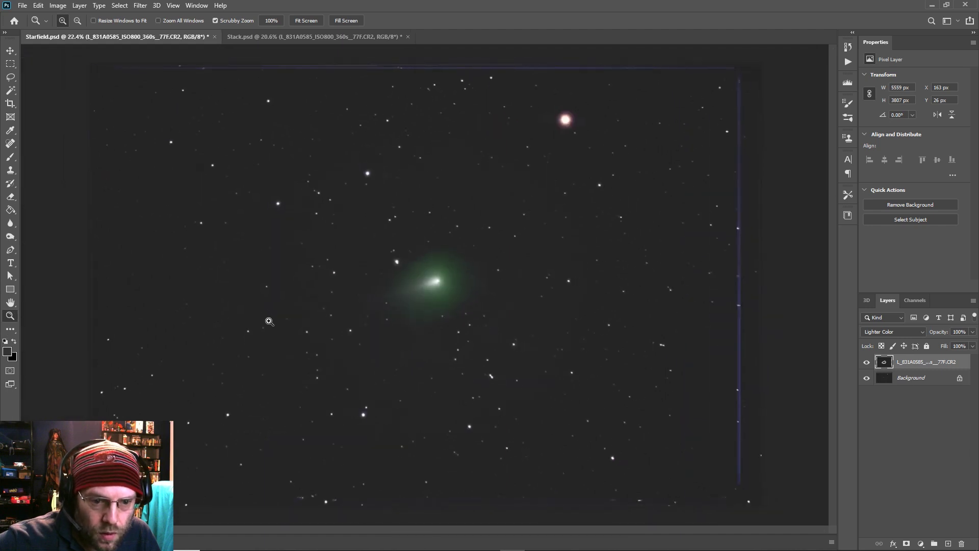
pyautogui.click(10, 196)
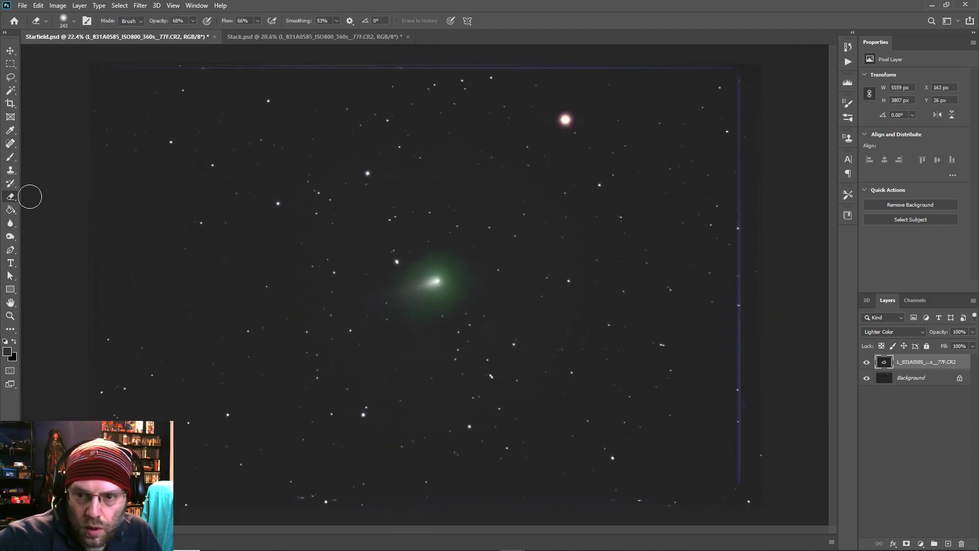
pyautogui.click(64, 22)
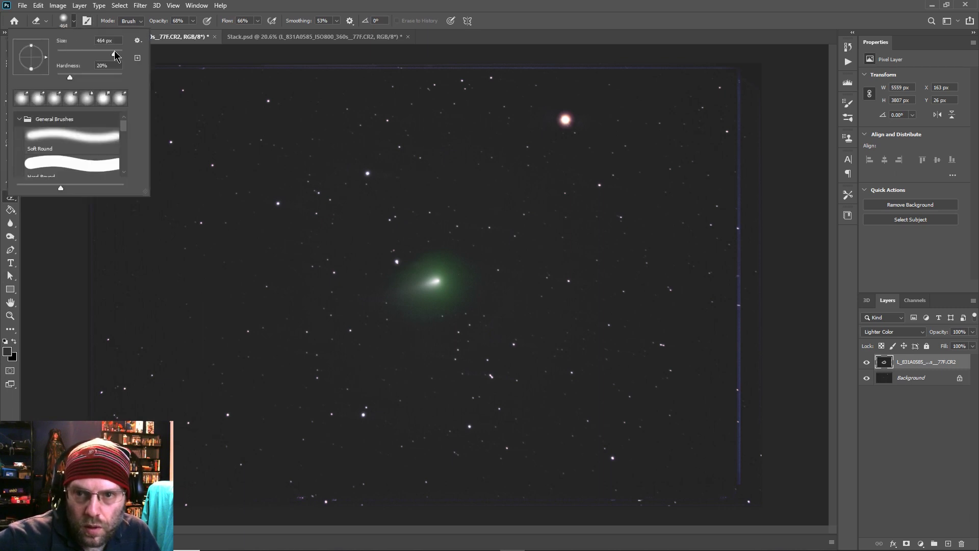
pyautogui.press('Return')
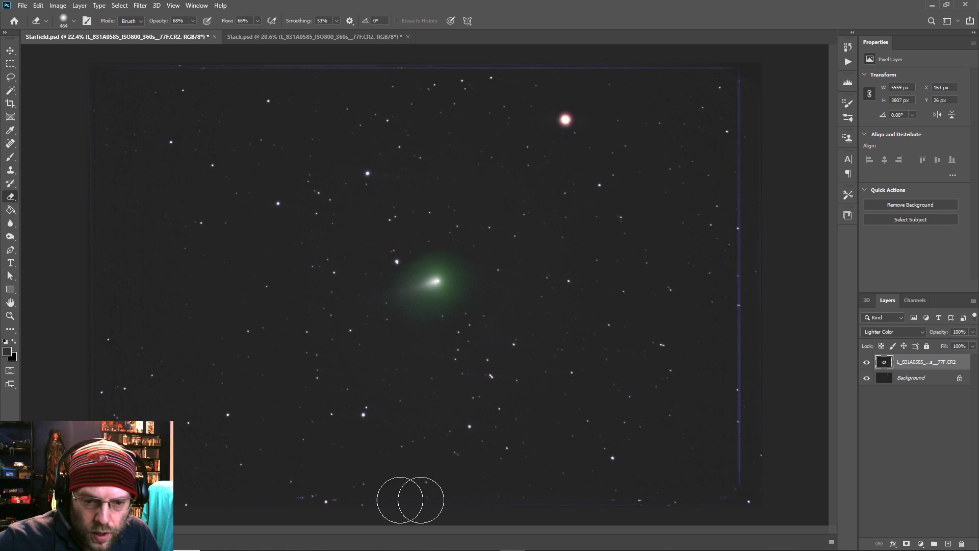
pyautogui.moveTo(751, 485)
pyautogui.mouseDown()
pyautogui.moveTo(741, 326)
pyautogui.moveTo(751, 480)
pyautogui.moveTo(737, 432)
pyautogui.mouseUp()
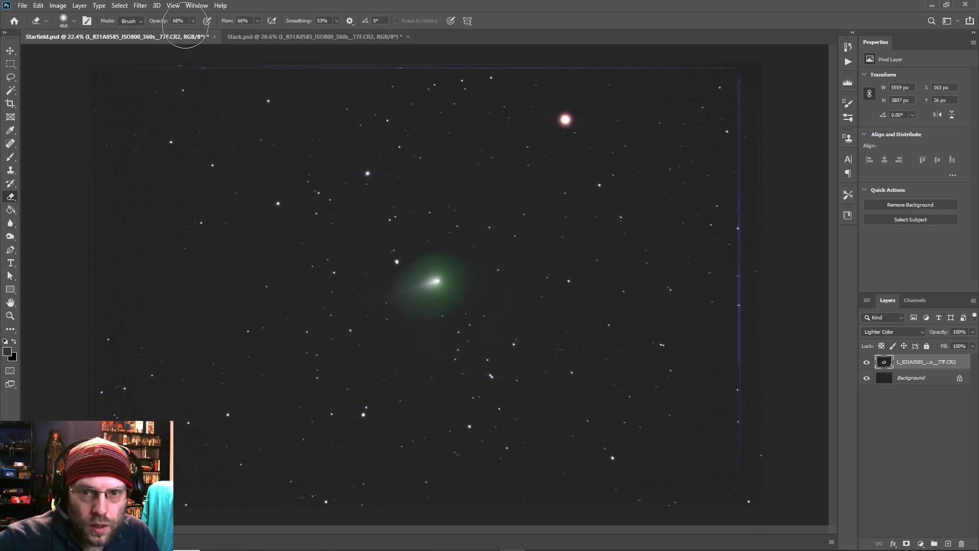
# - Switch the eraser to the Hard Round brush and erase the remaining blue line along the comet layer's right edge
pyautogui.click(63, 23)
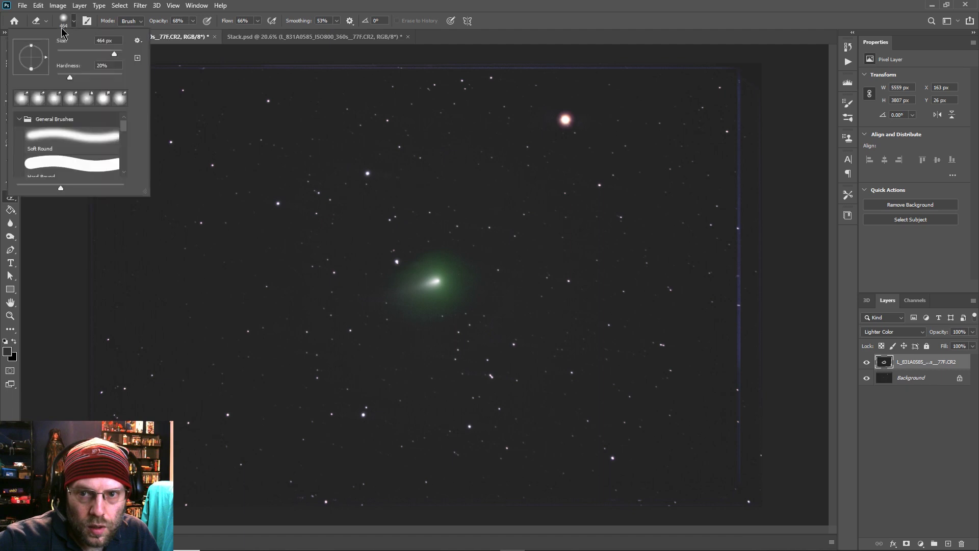
pyautogui.click(58, 164)
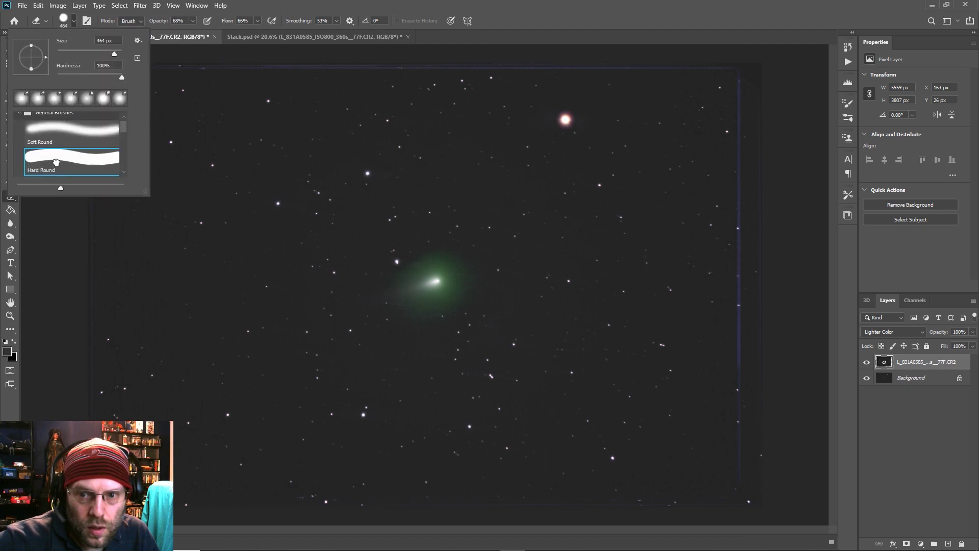
pyautogui.click(178, 492)
pyautogui.moveTo(744, 492)
pyautogui.mouseDown()
pyautogui.moveTo(736, 364)
pyautogui.moveTo(747, 462)
pyautogui.moveTo(735, 270)
pyautogui.moveTo(747, 377)
pyautogui.moveTo(749, 102)
pyautogui.moveTo(762, 405)
pyautogui.moveTo(729, 96)
pyautogui.mouseUp()
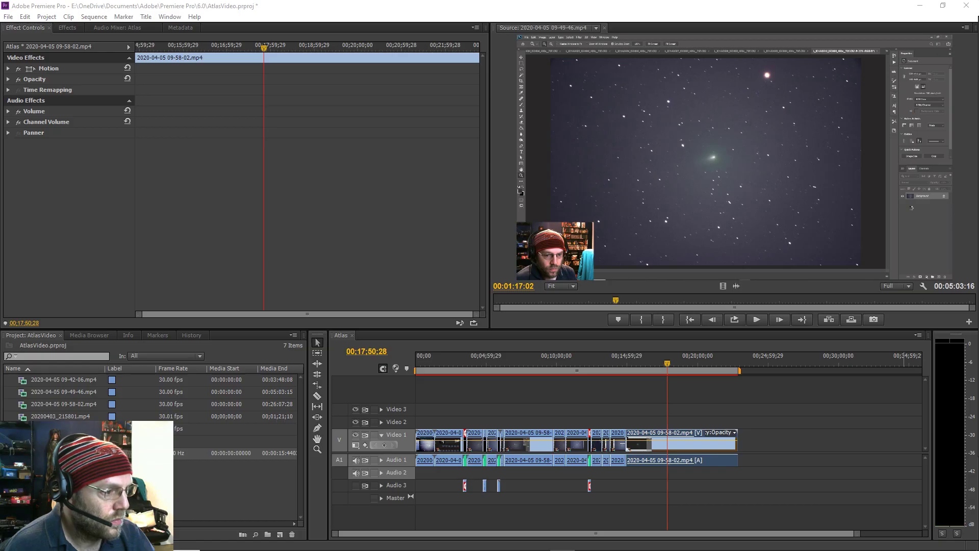